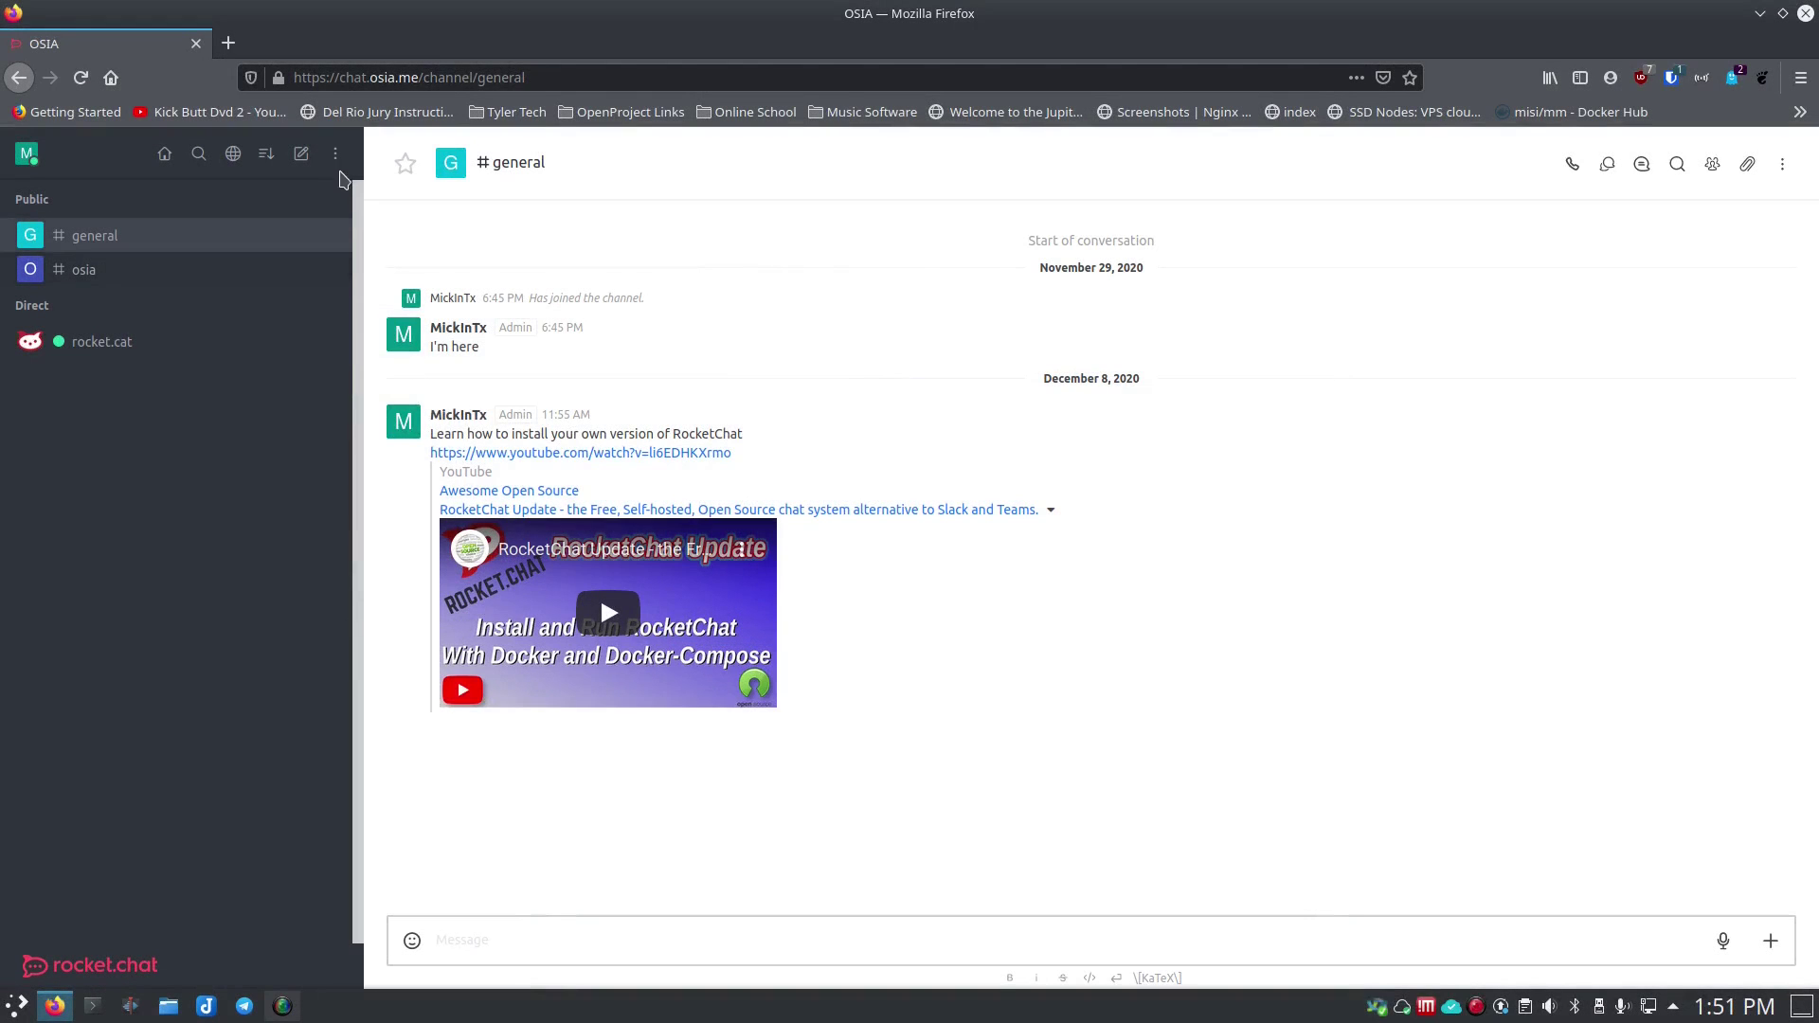
# Go to Administration and open the Assets settings
pyautogui.click(337, 157)
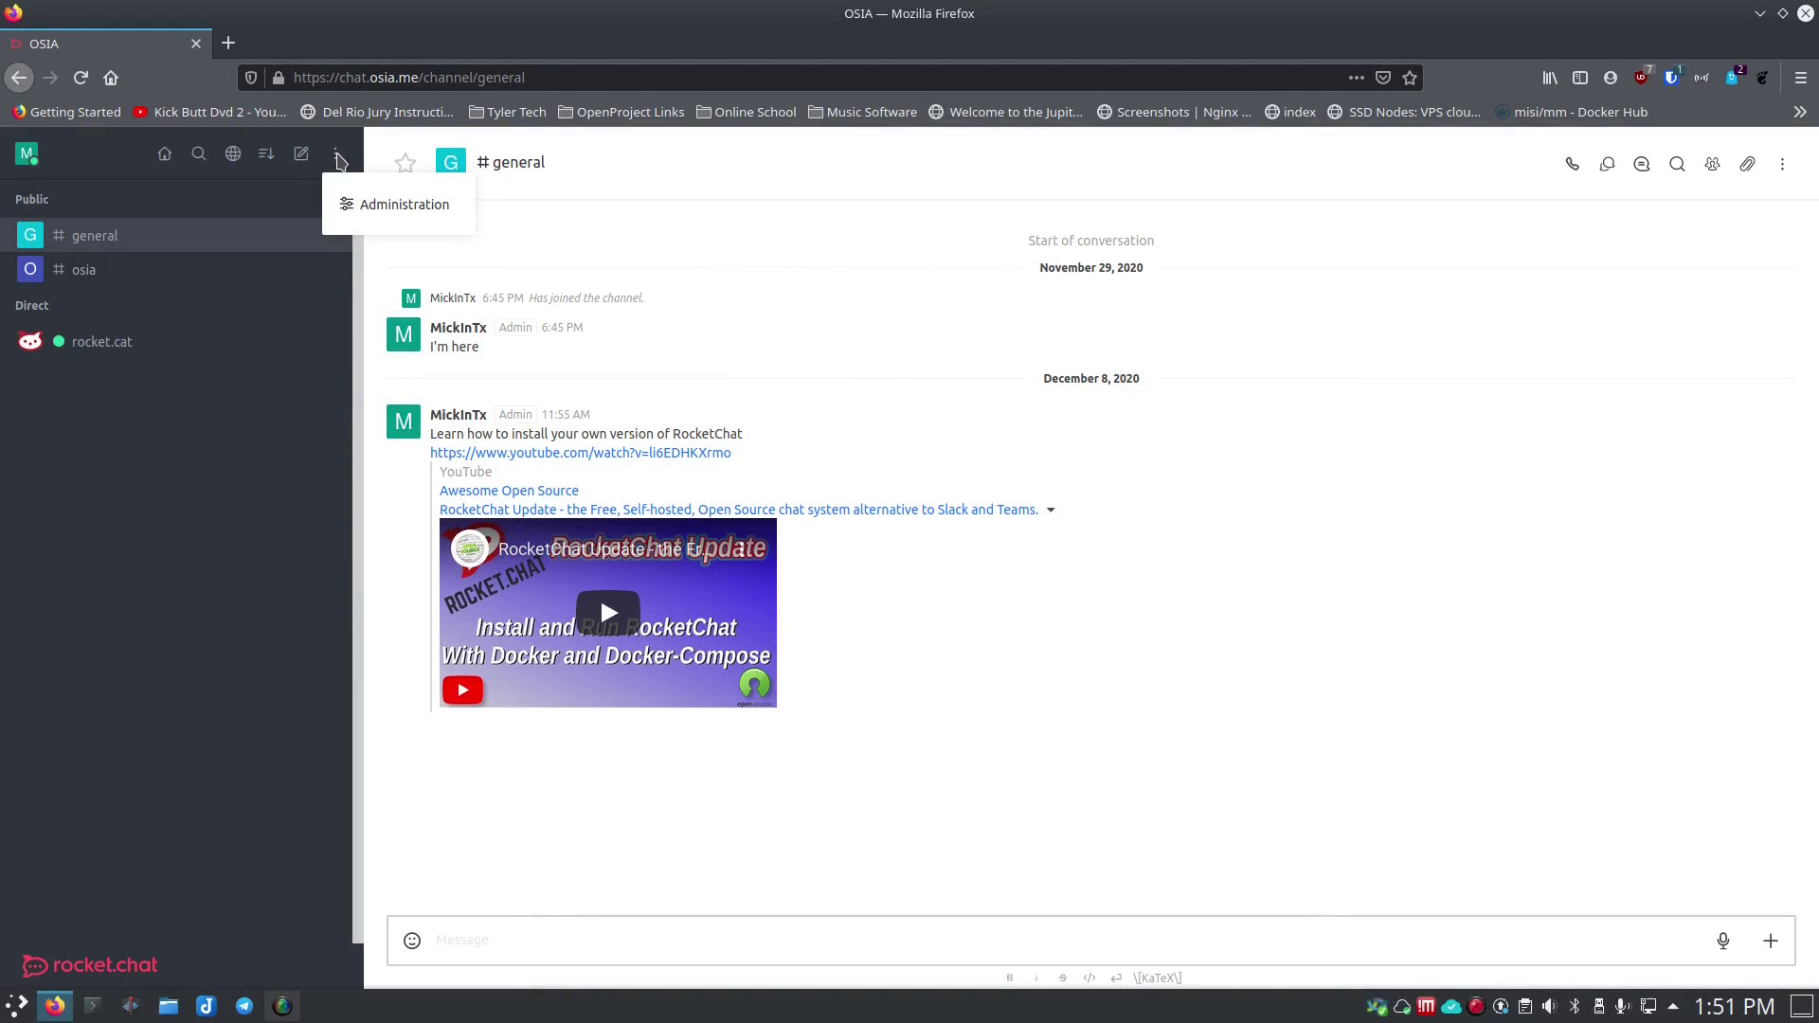
pyautogui.click(371, 204)
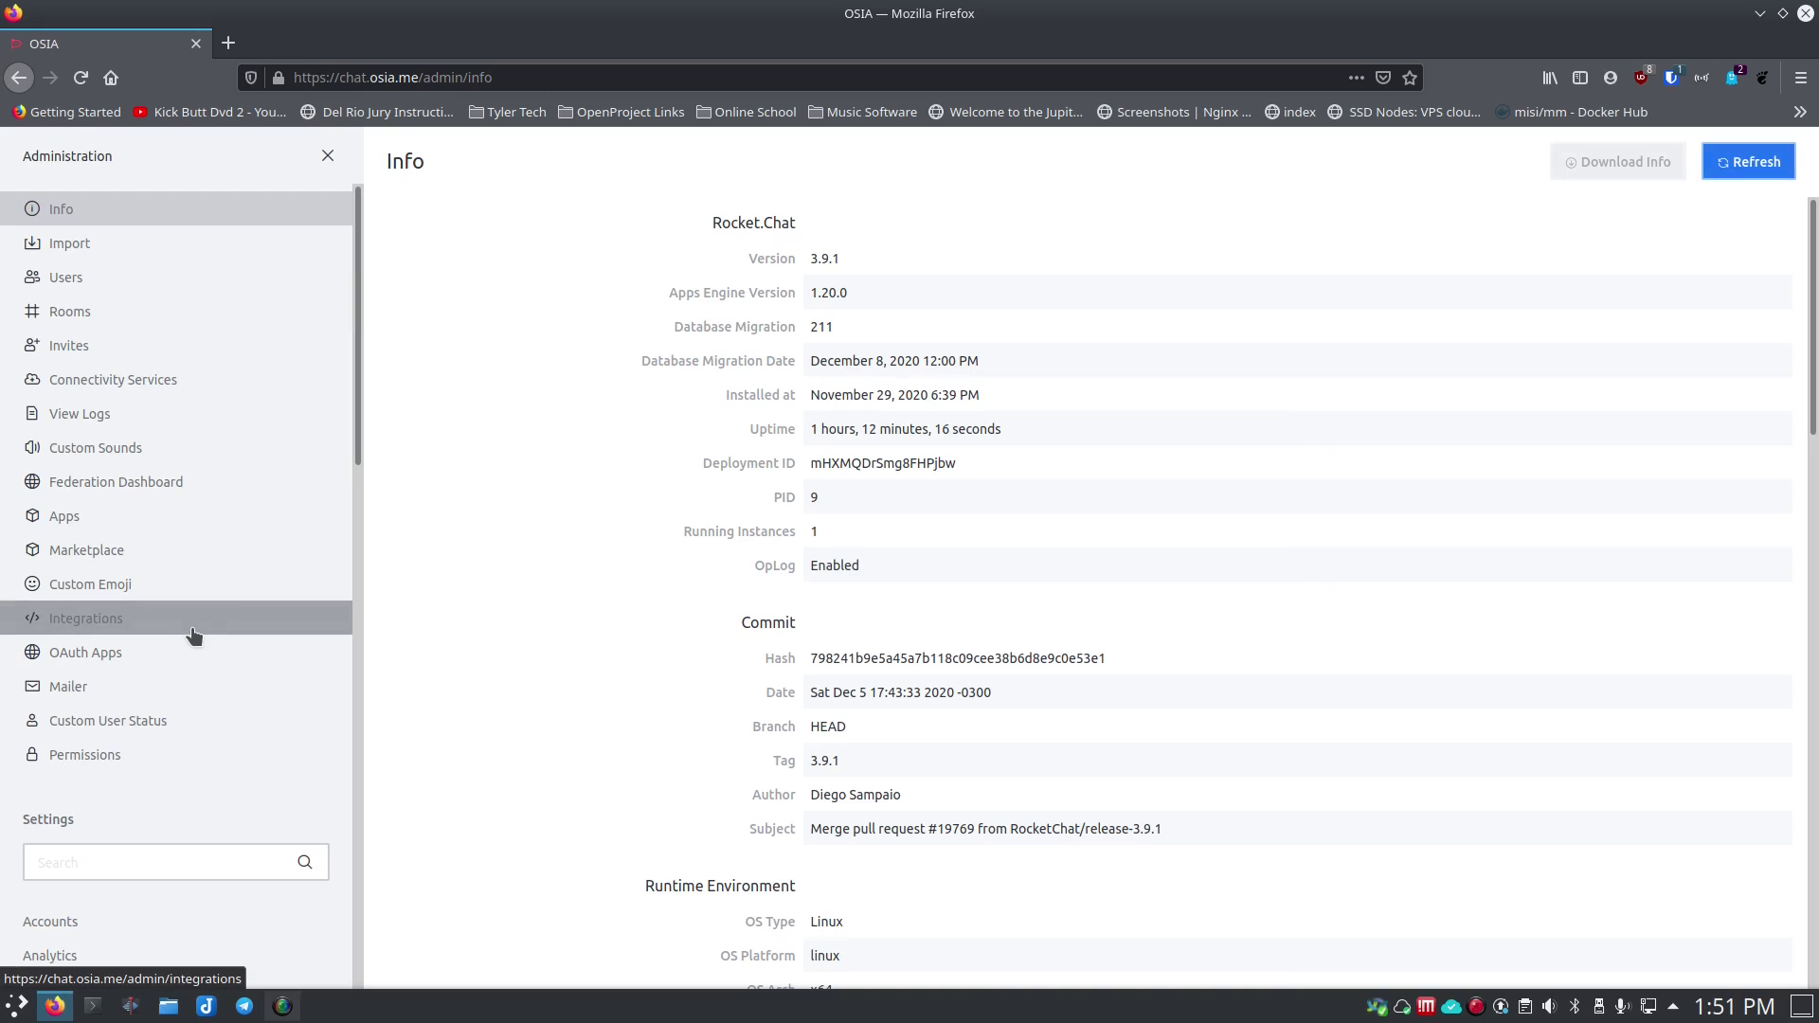
pyautogui.scroll(-3, 215, 650)
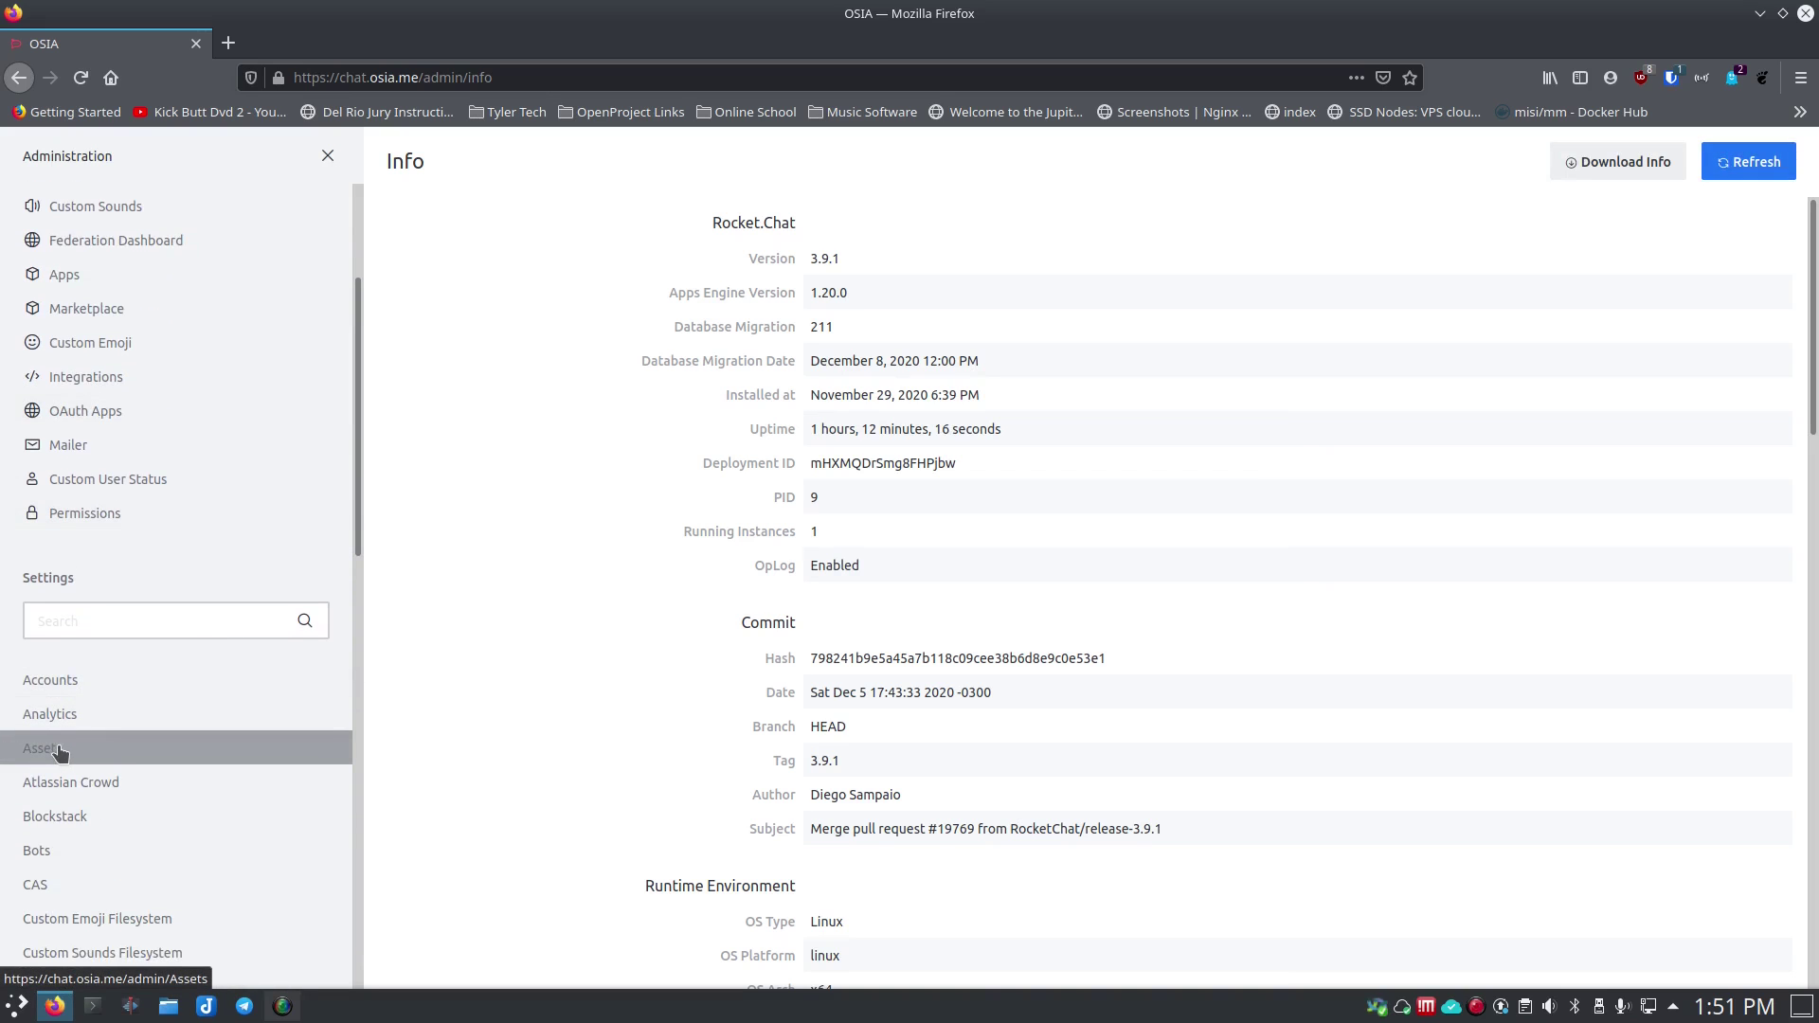
pyautogui.click(90, 754)
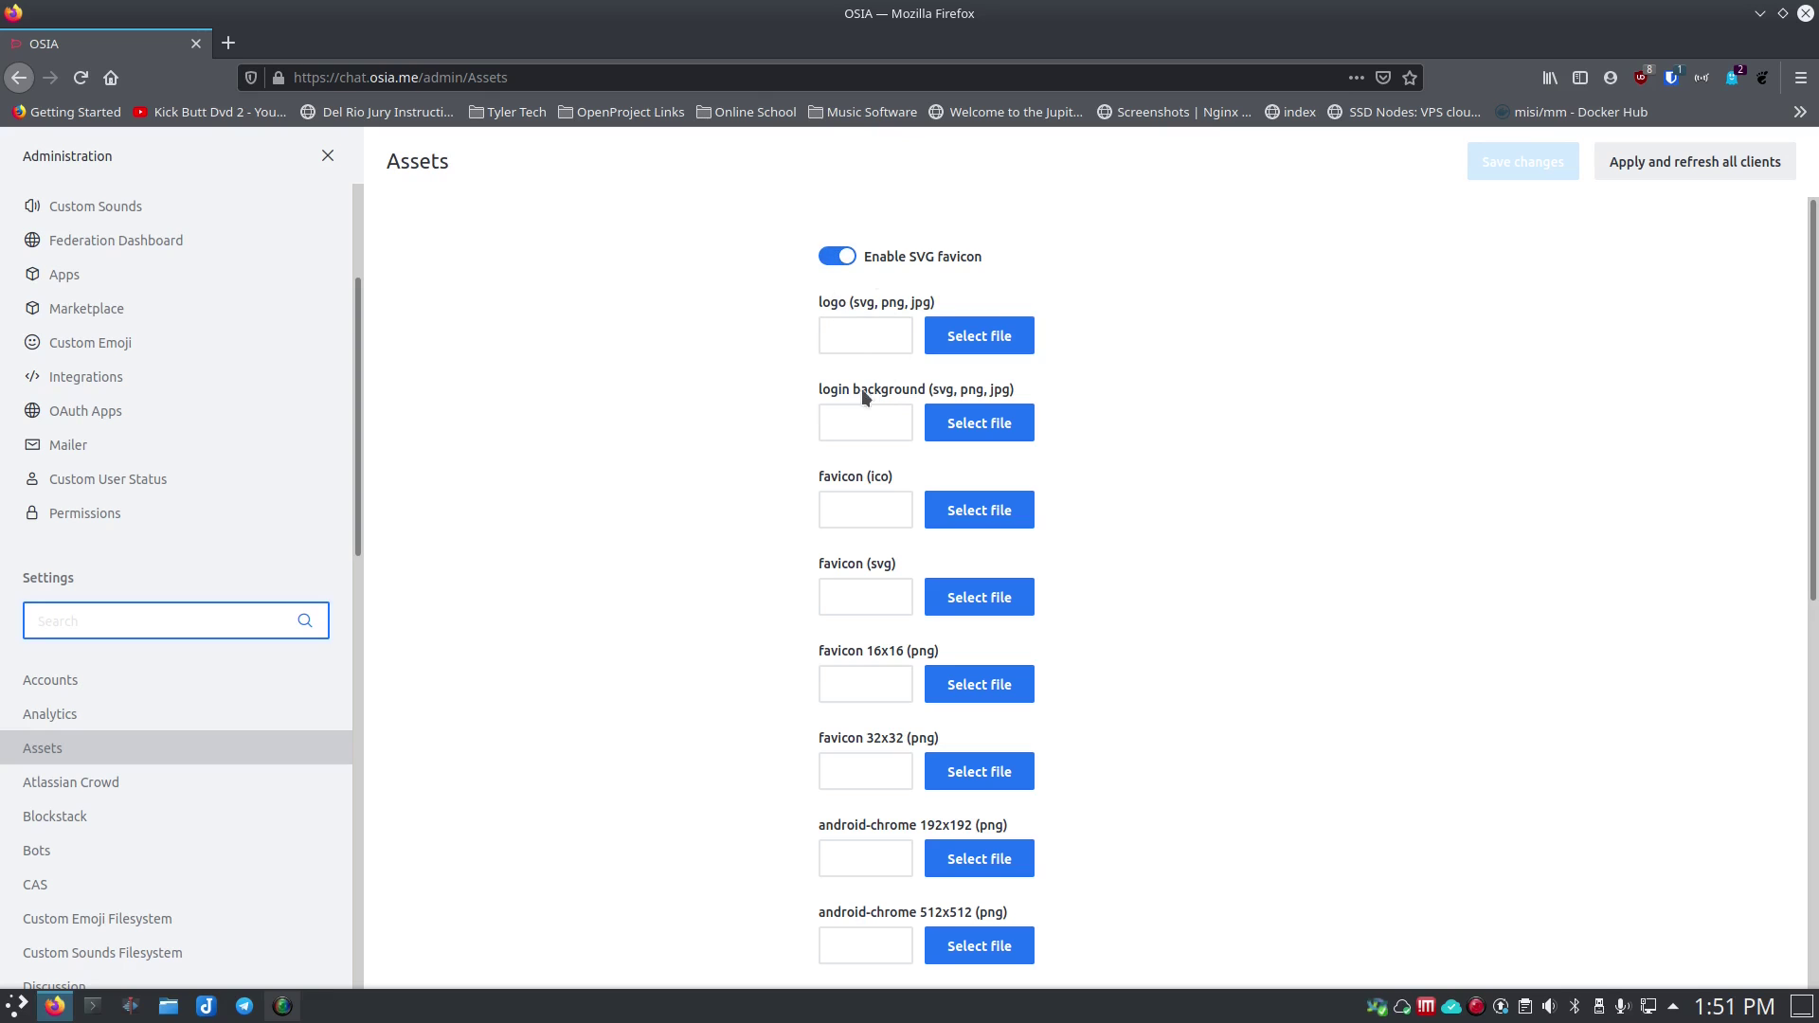
# Scroll through the Assets page's logo, login background and favicon upload fields
pyautogui.scroll(-5, 798, 577)
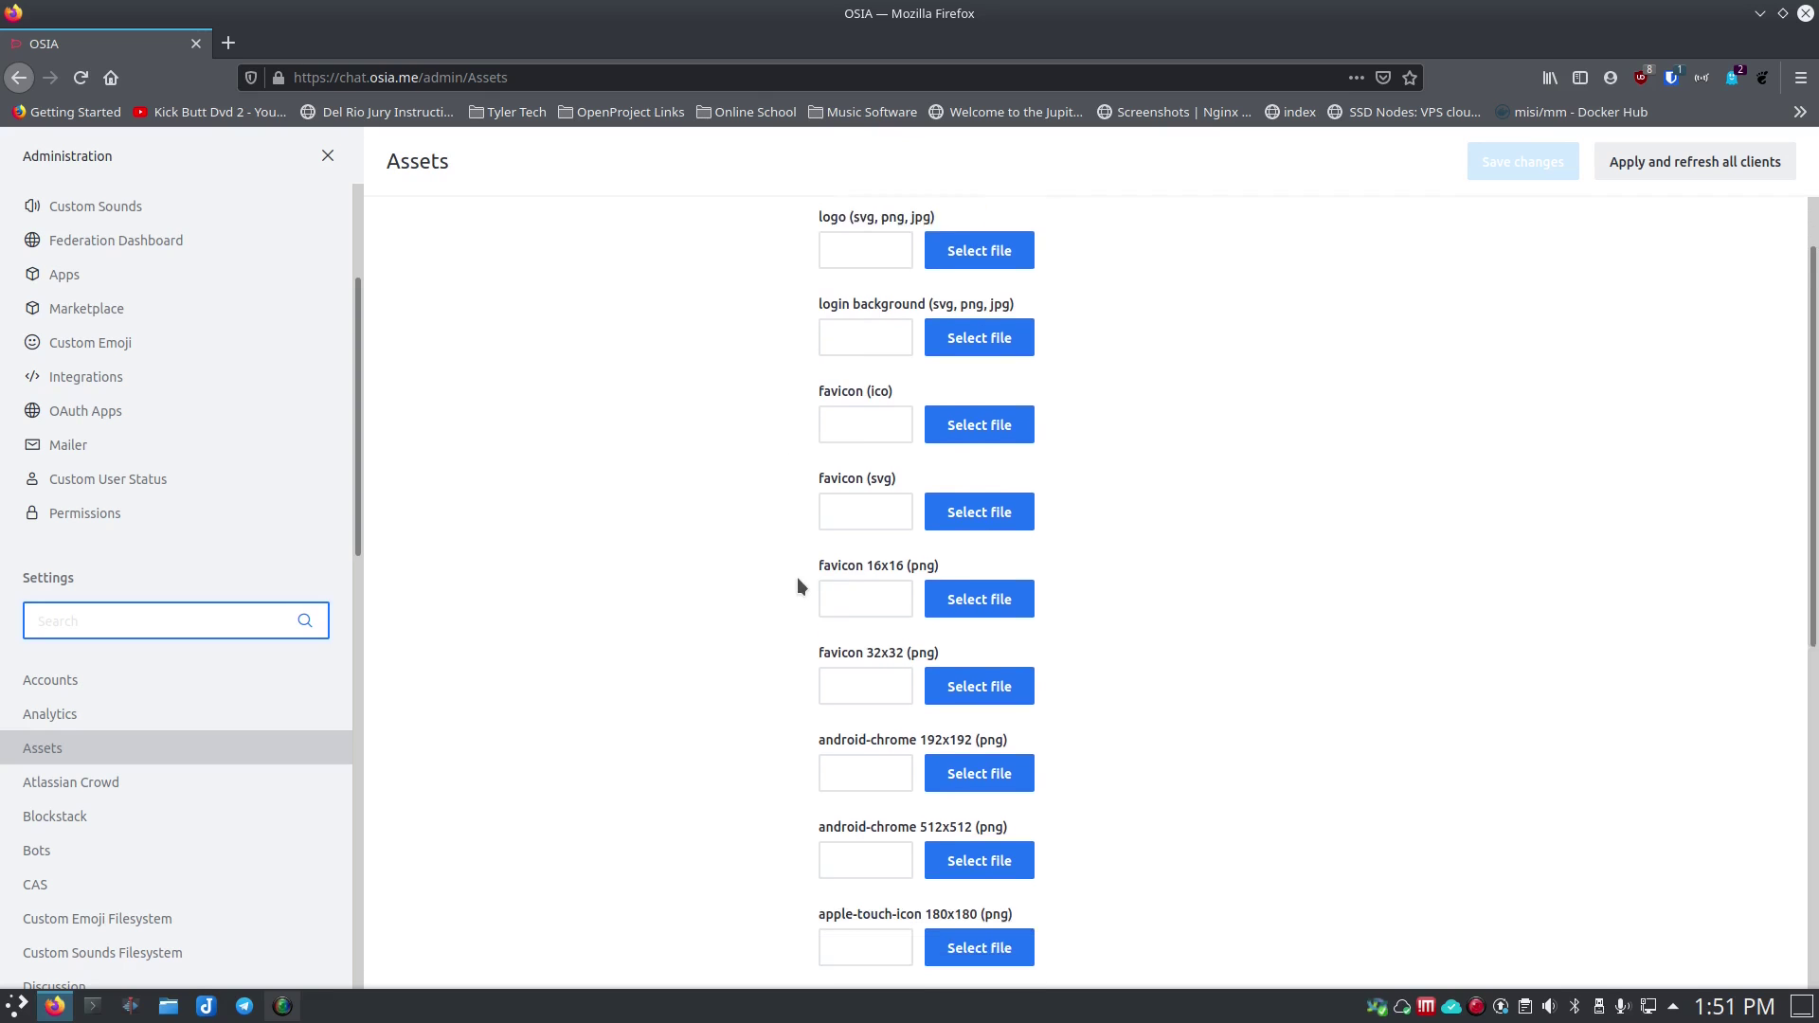
pyautogui.scroll(-3, 797, 578)
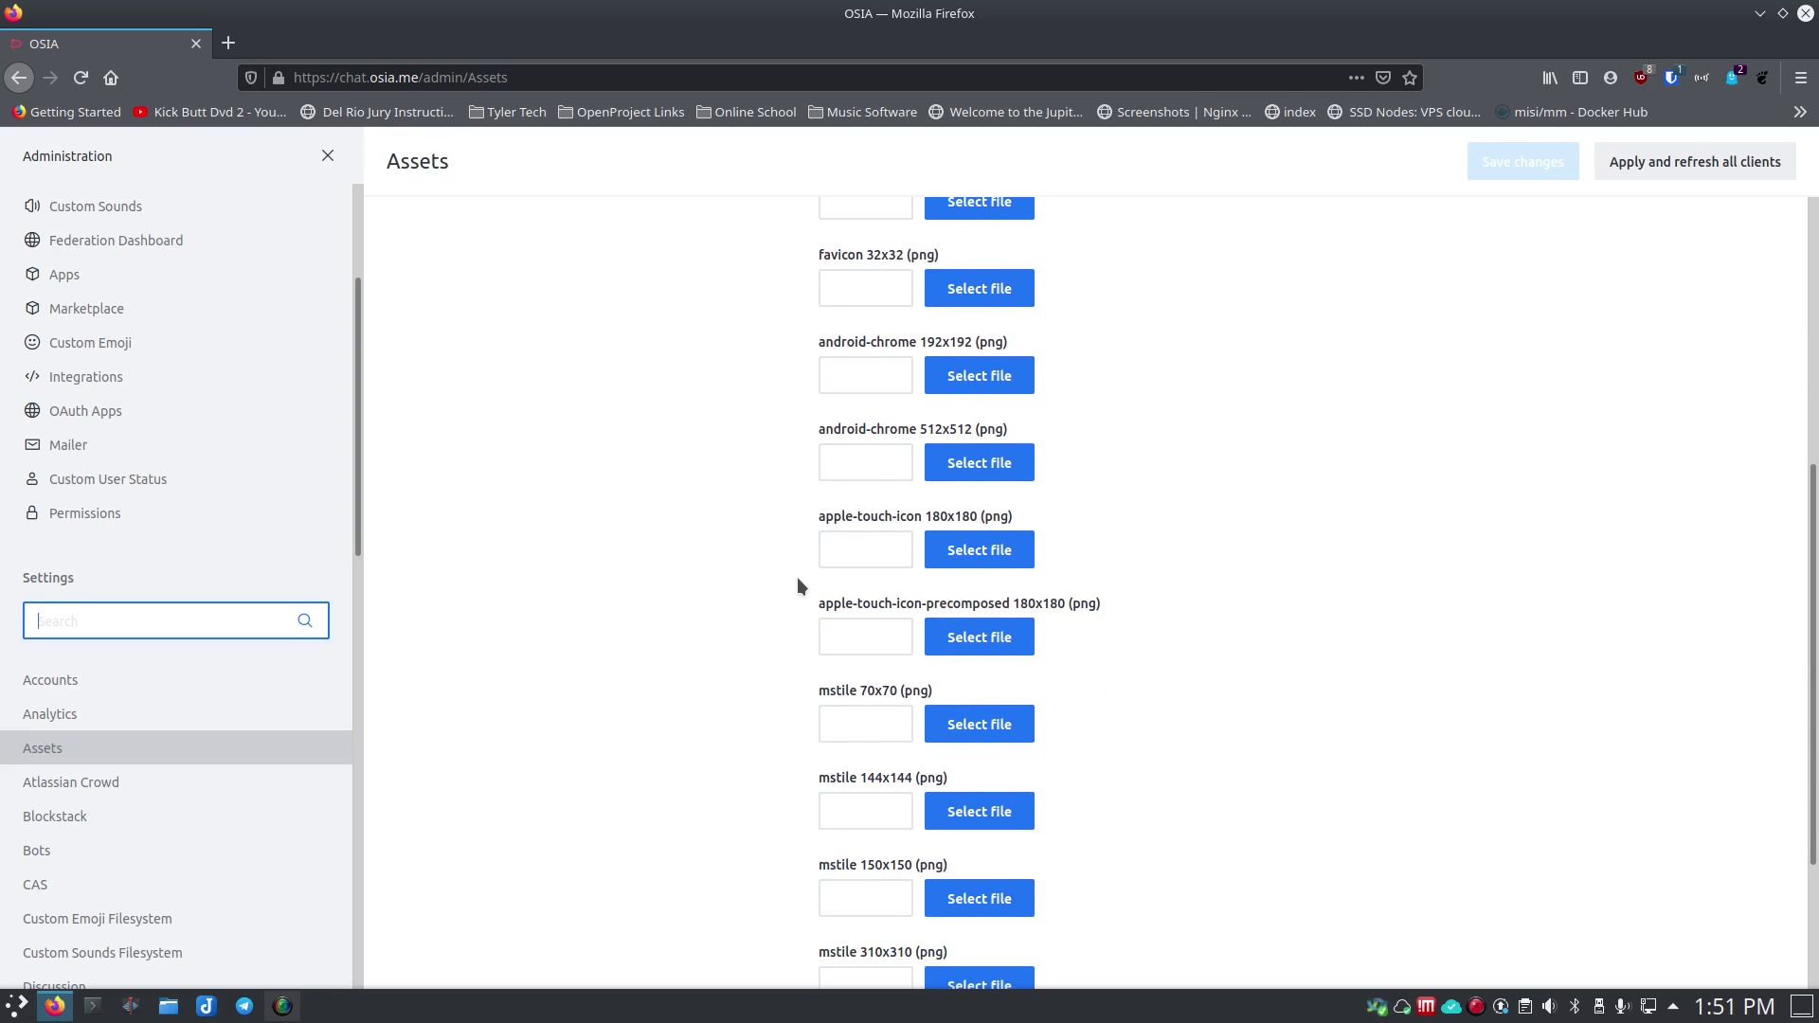
pyautogui.scroll(2, 798, 578)
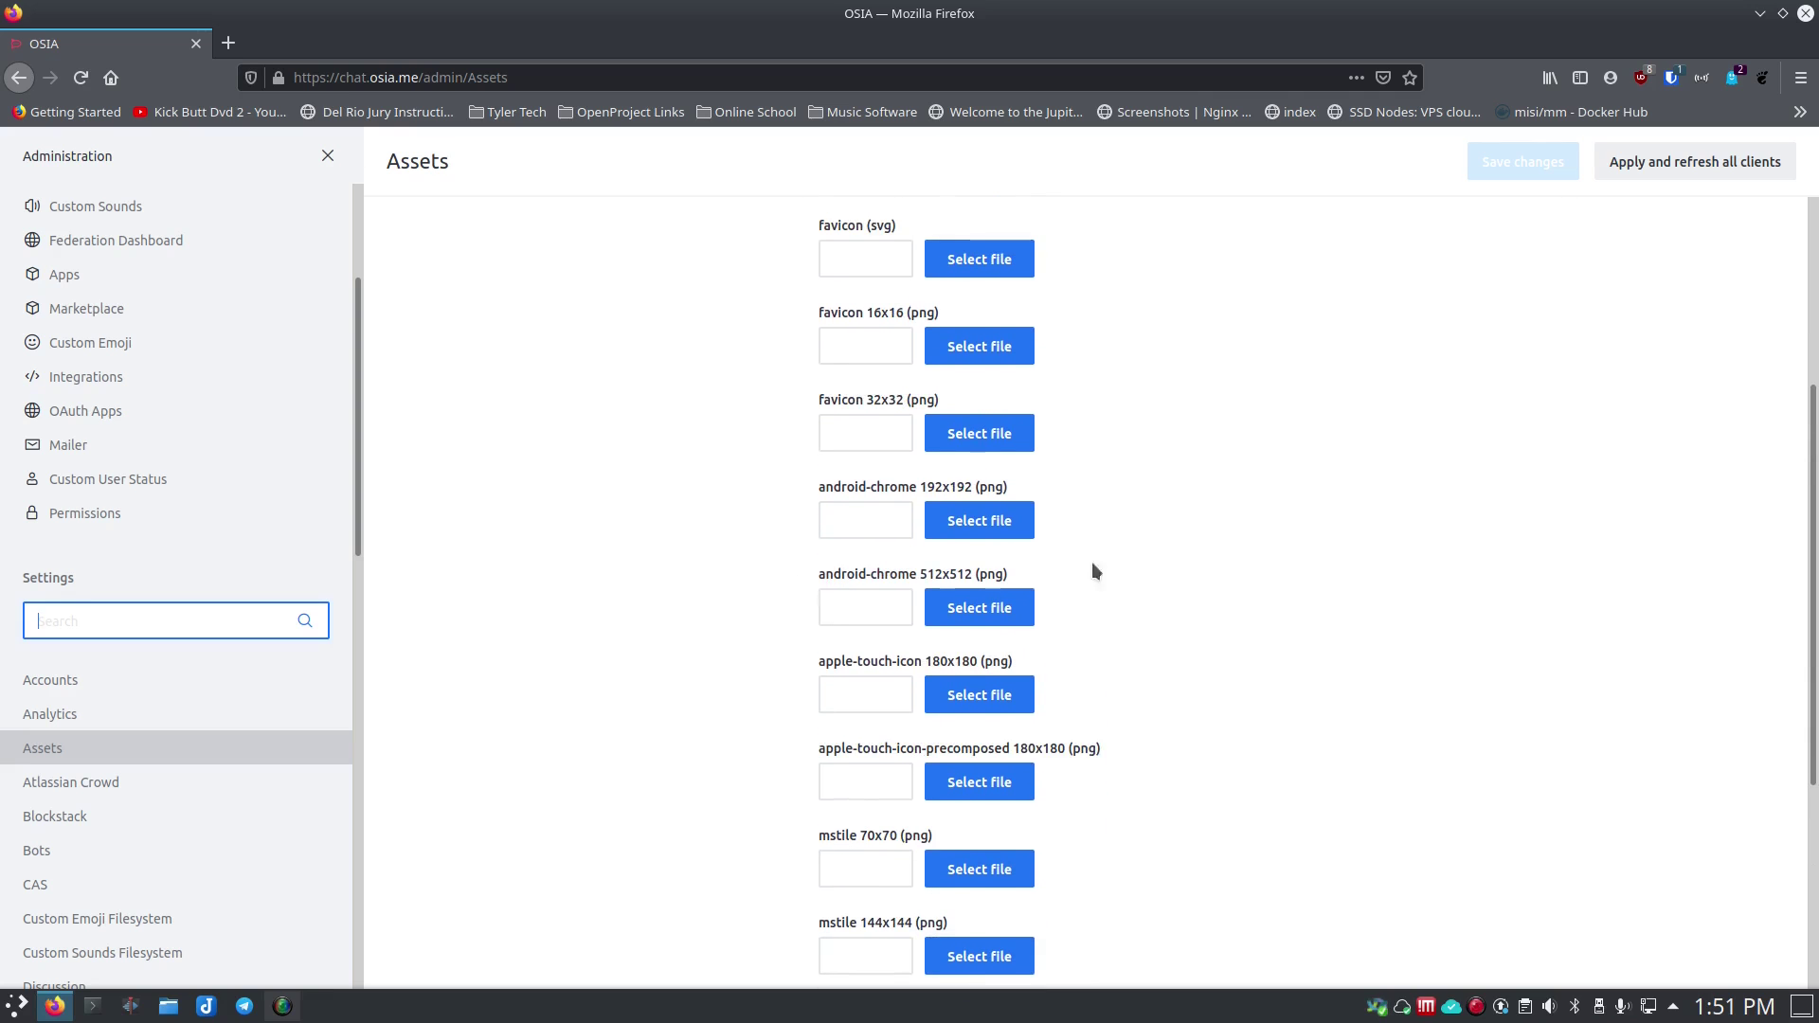
pyautogui.scroll(4, 1135, 559)
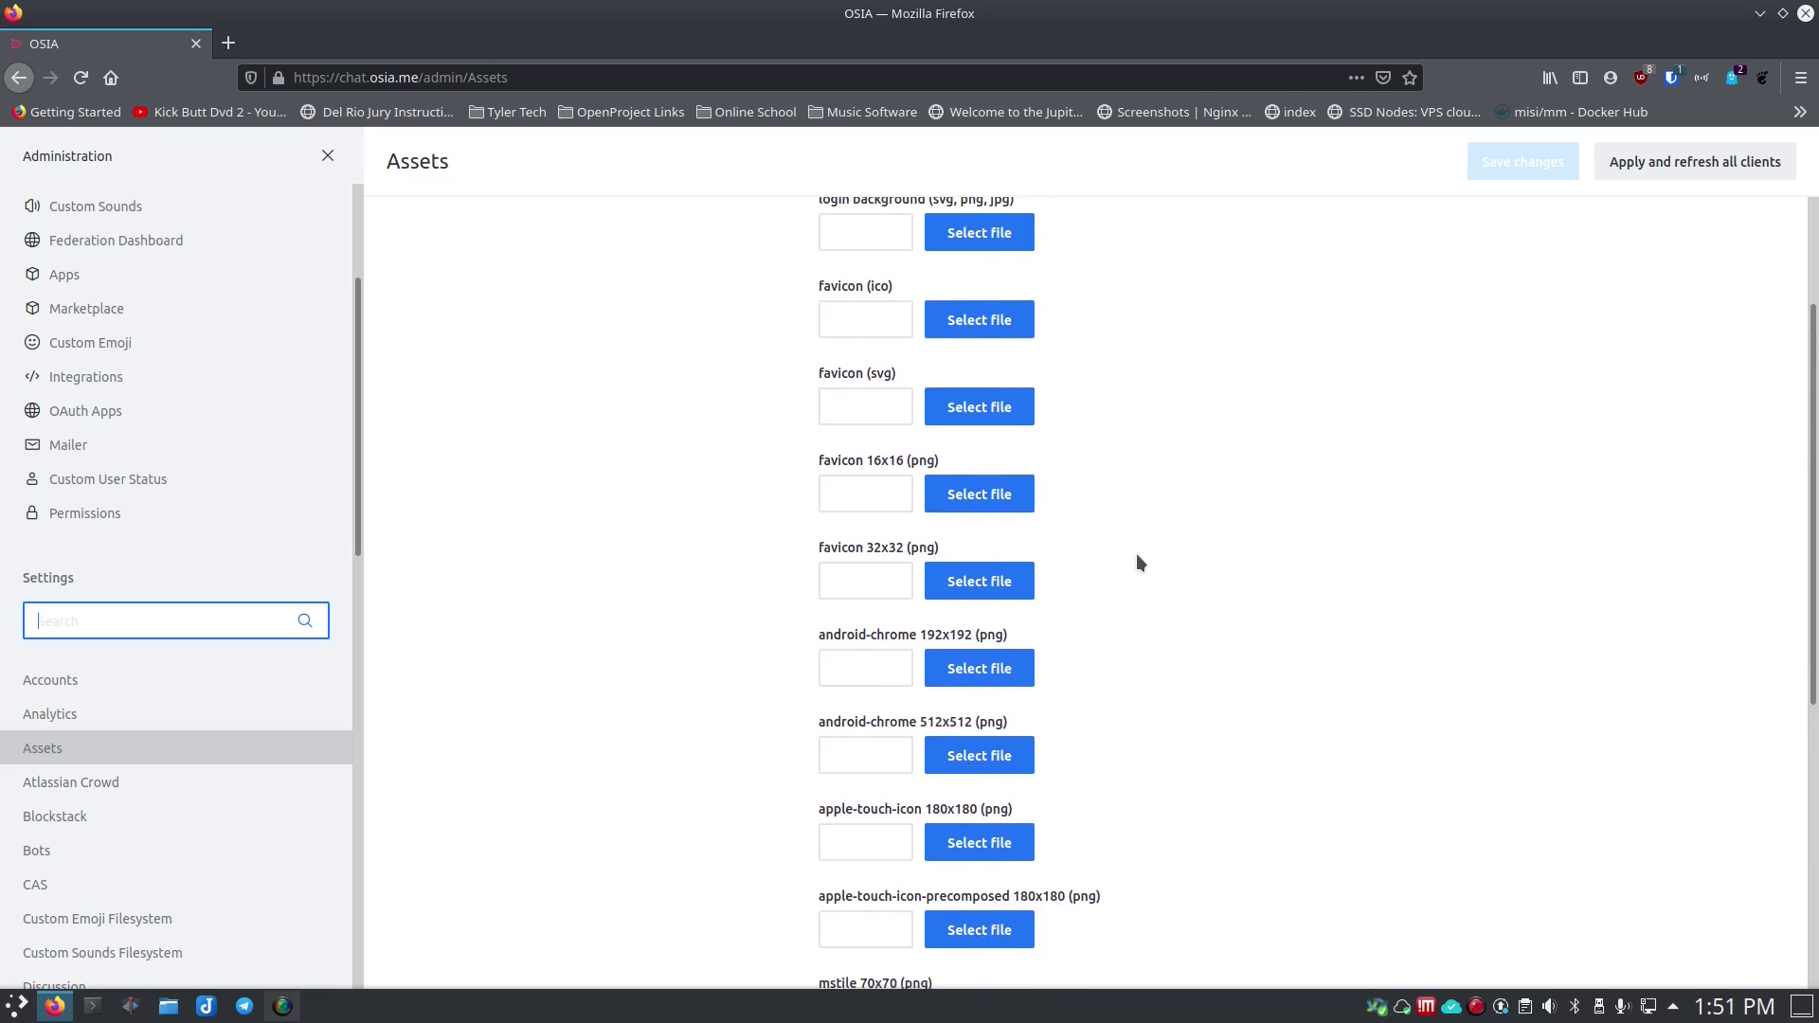
pyautogui.scroll(3, 1138, 562)
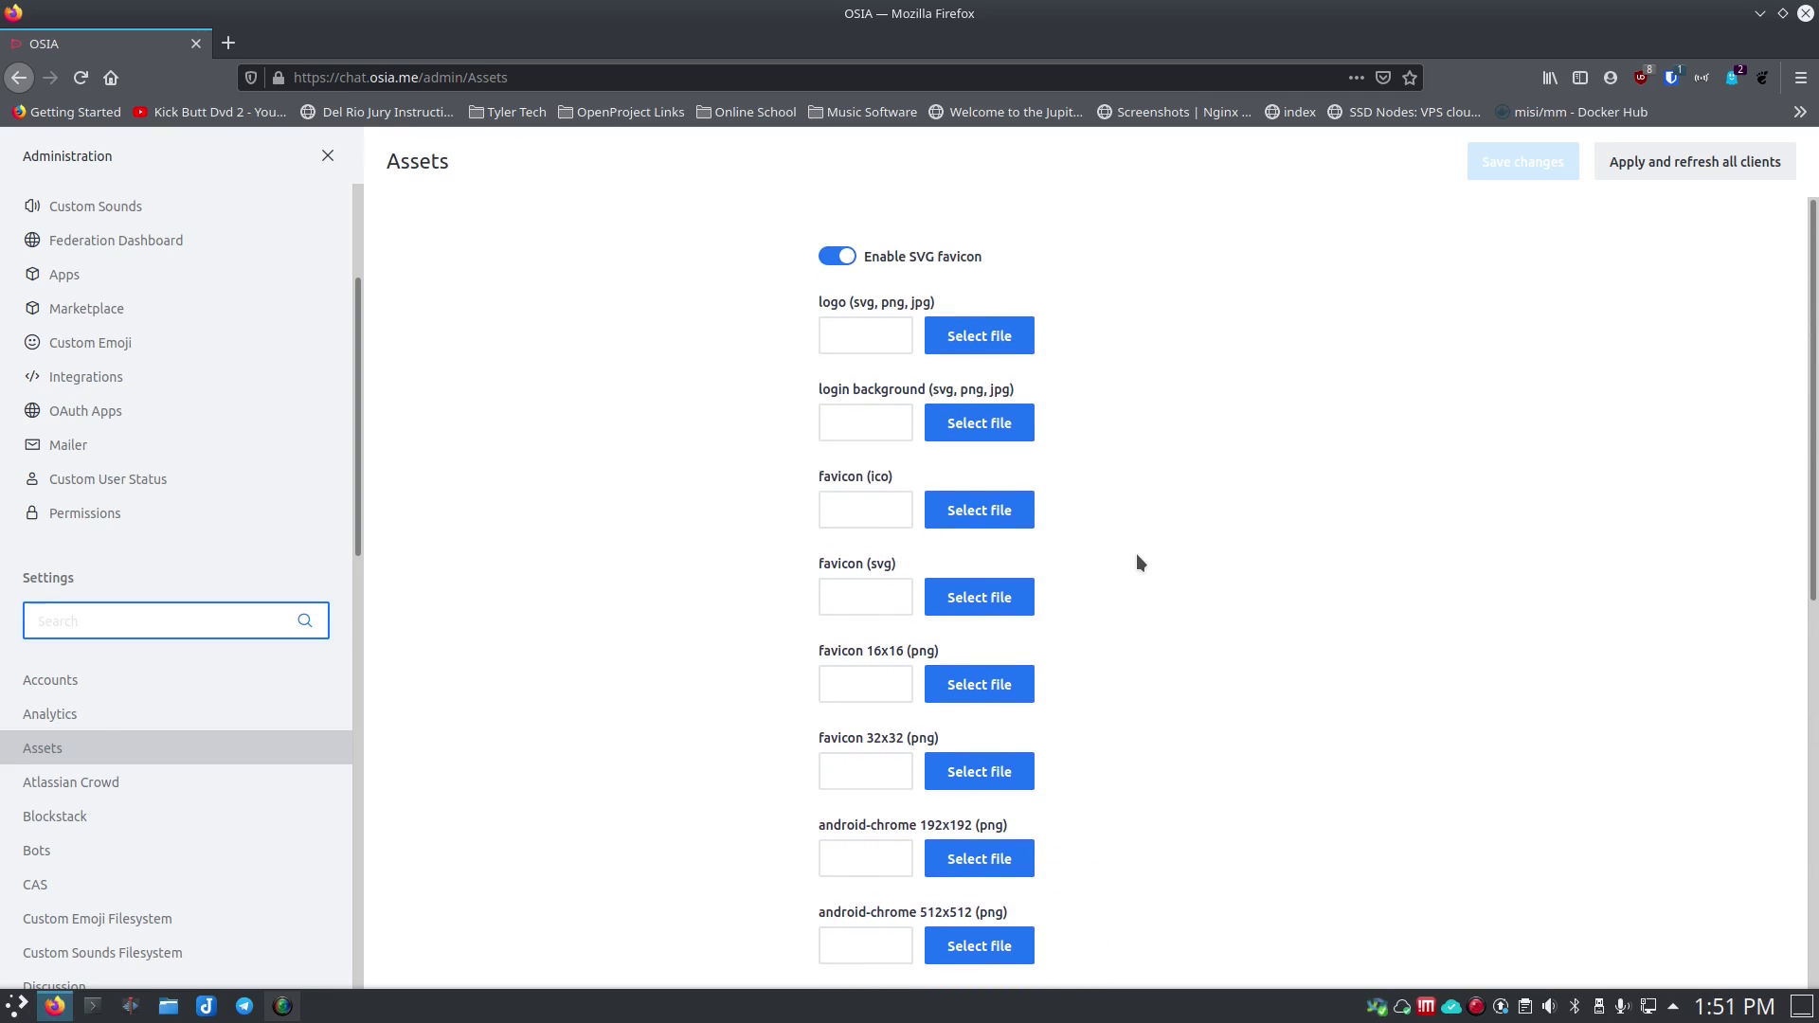
pyautogui.scroll(-3, 1137, 555)
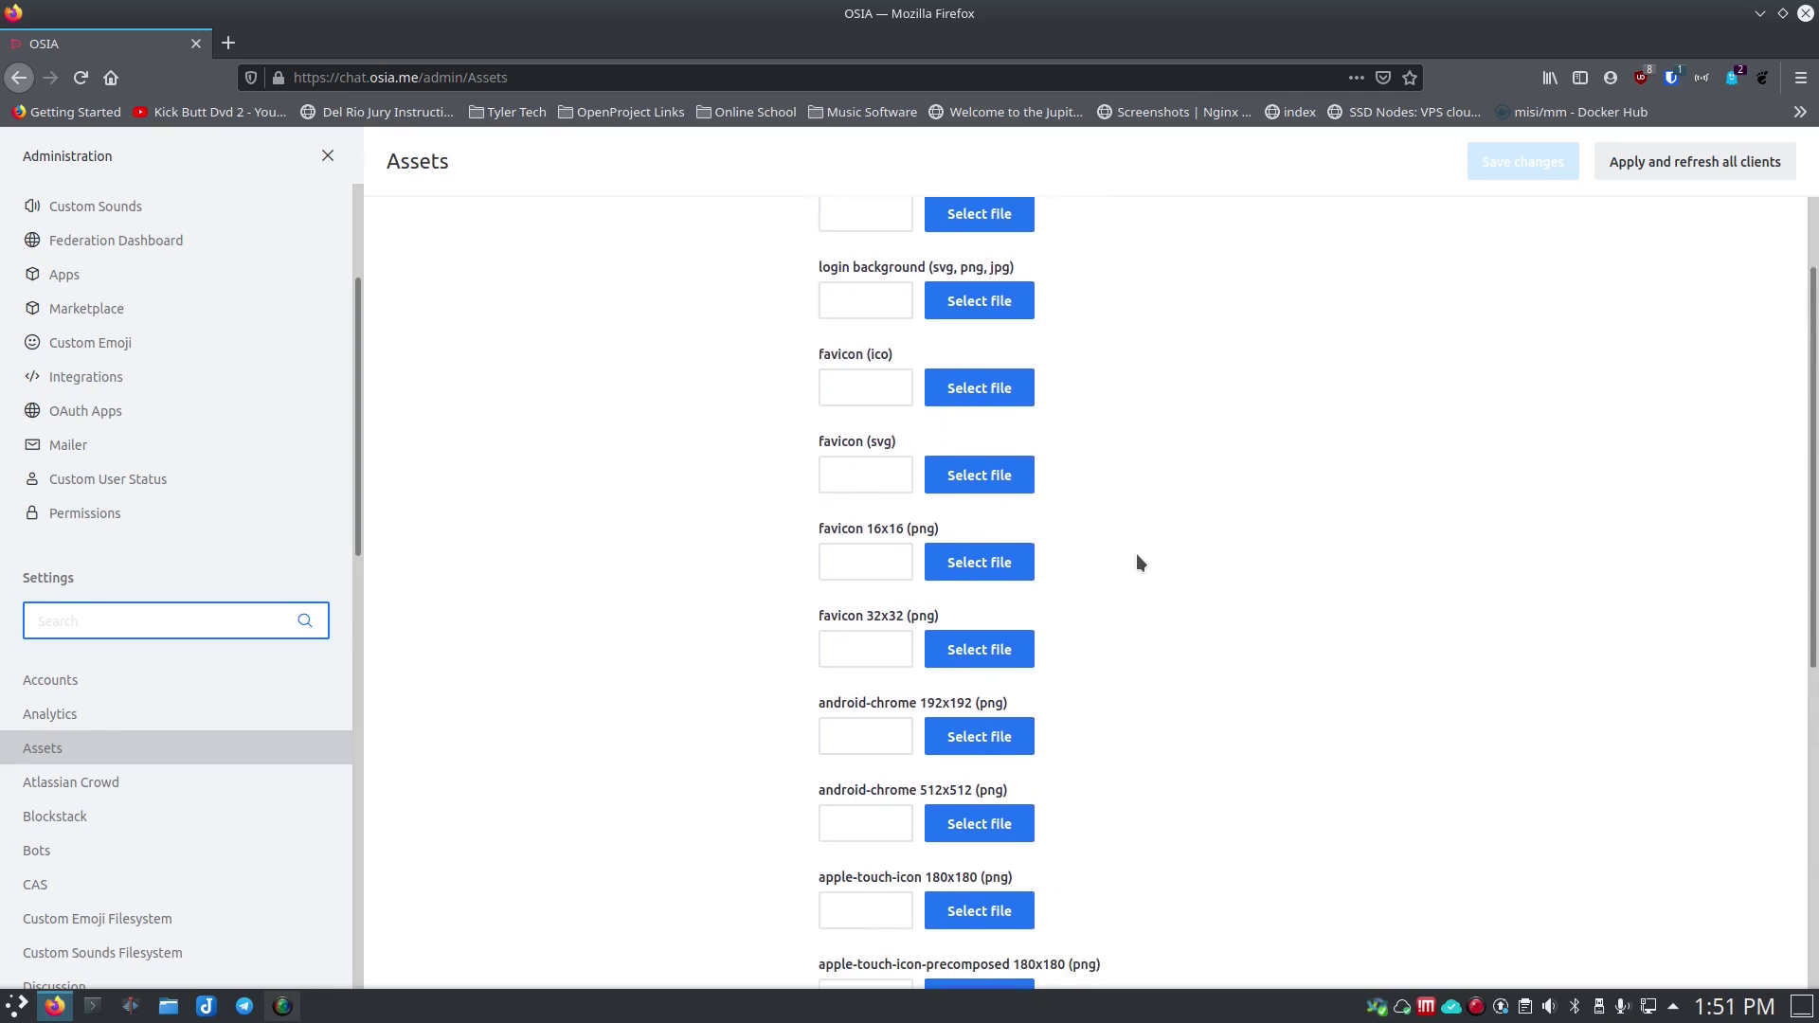
pyautogui.scroll(3, 1137, 555)
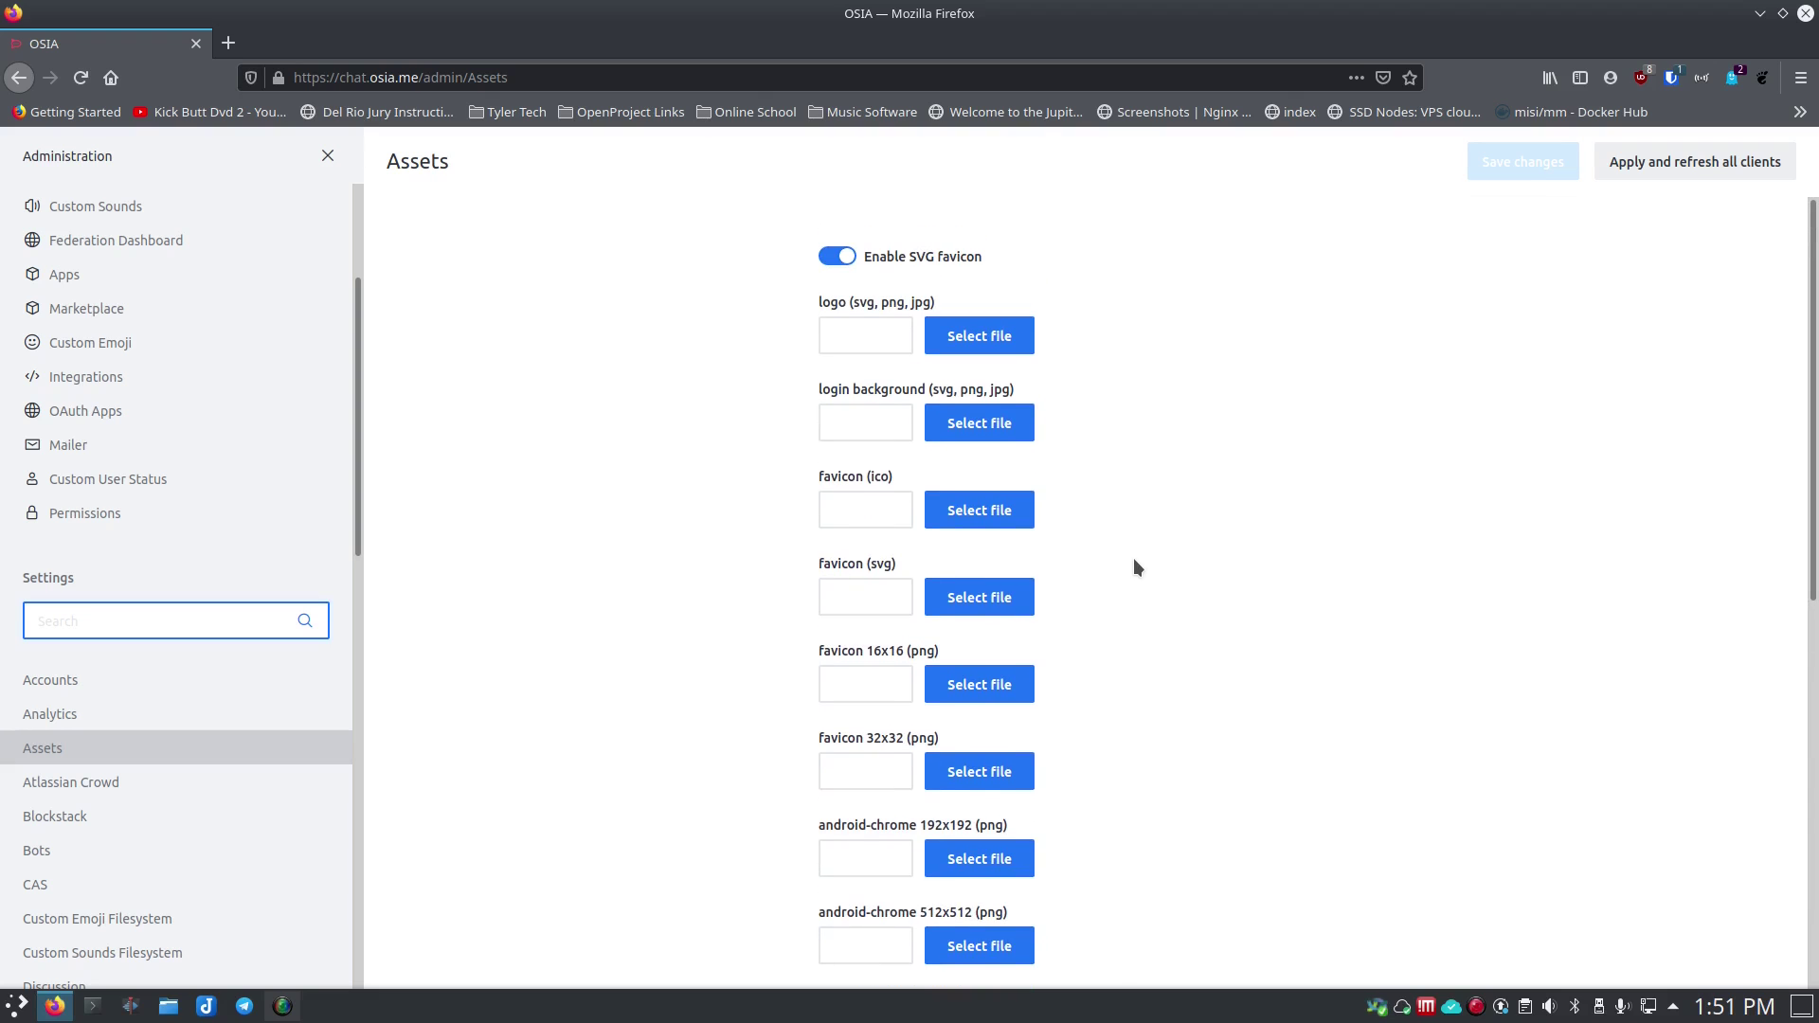
pyautogui.scroll(-3, 1134, 561)
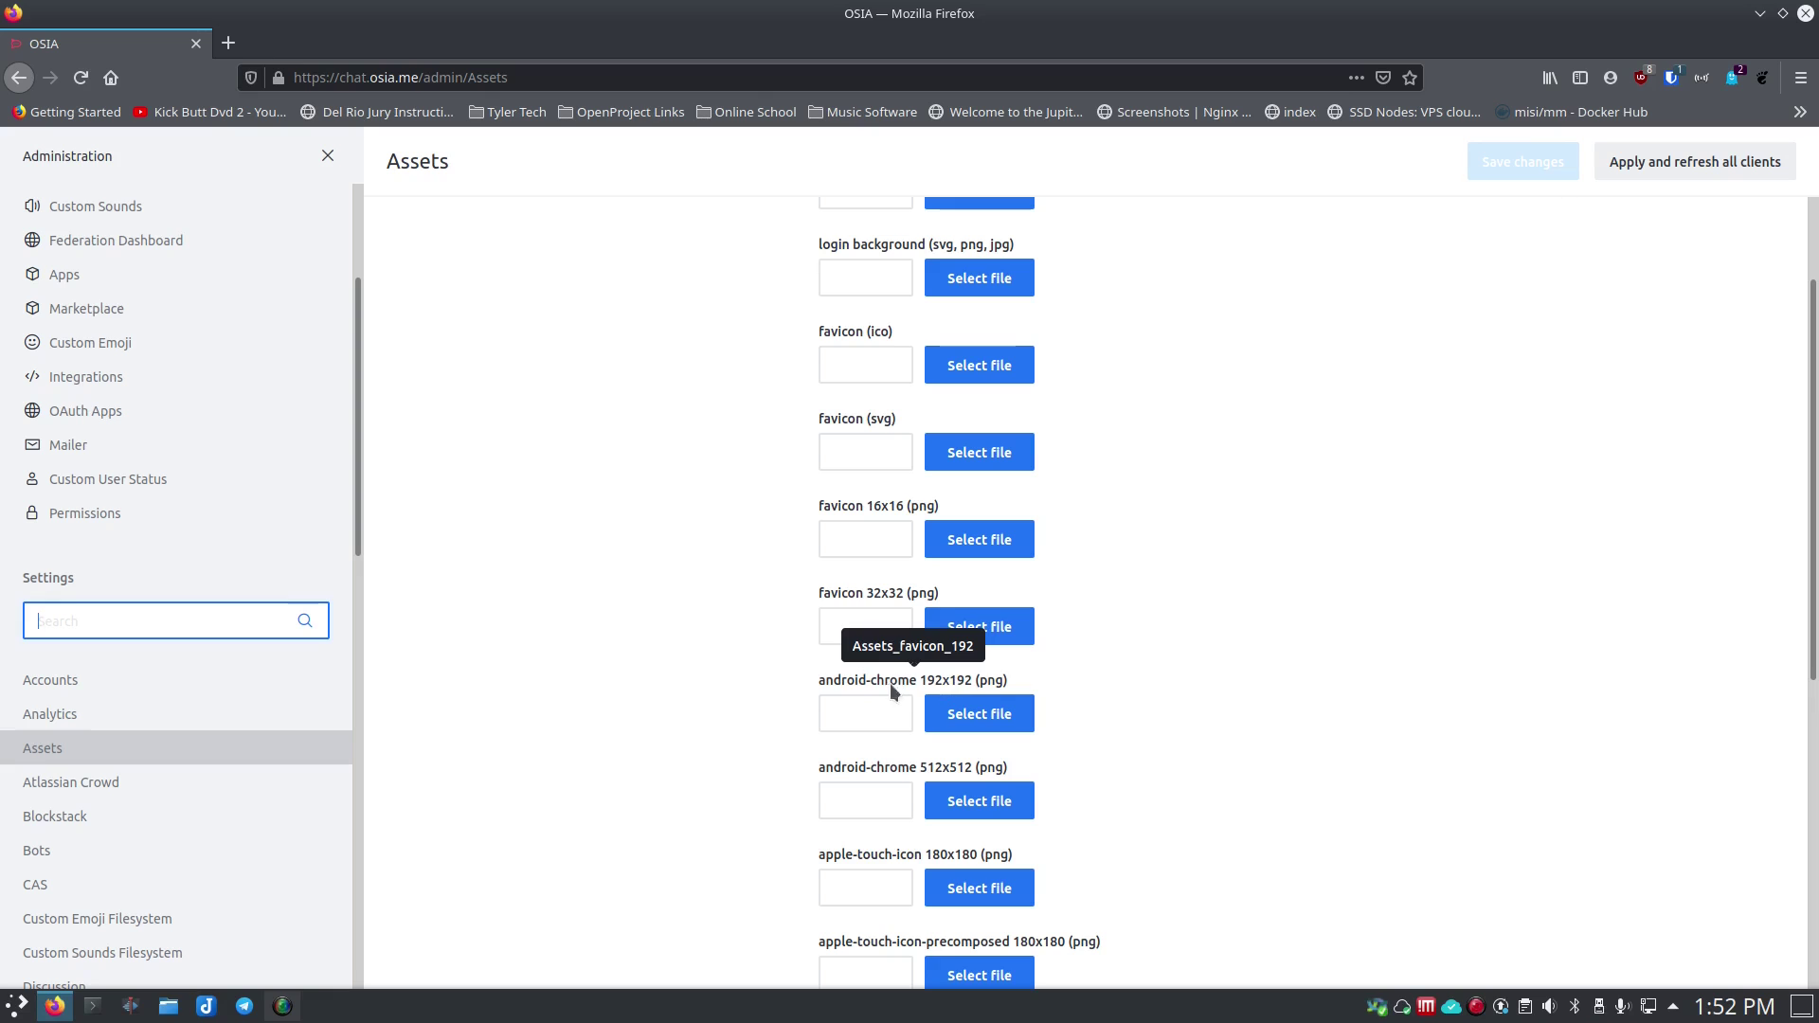
pyautogui.scroll(-3, 794, 678)
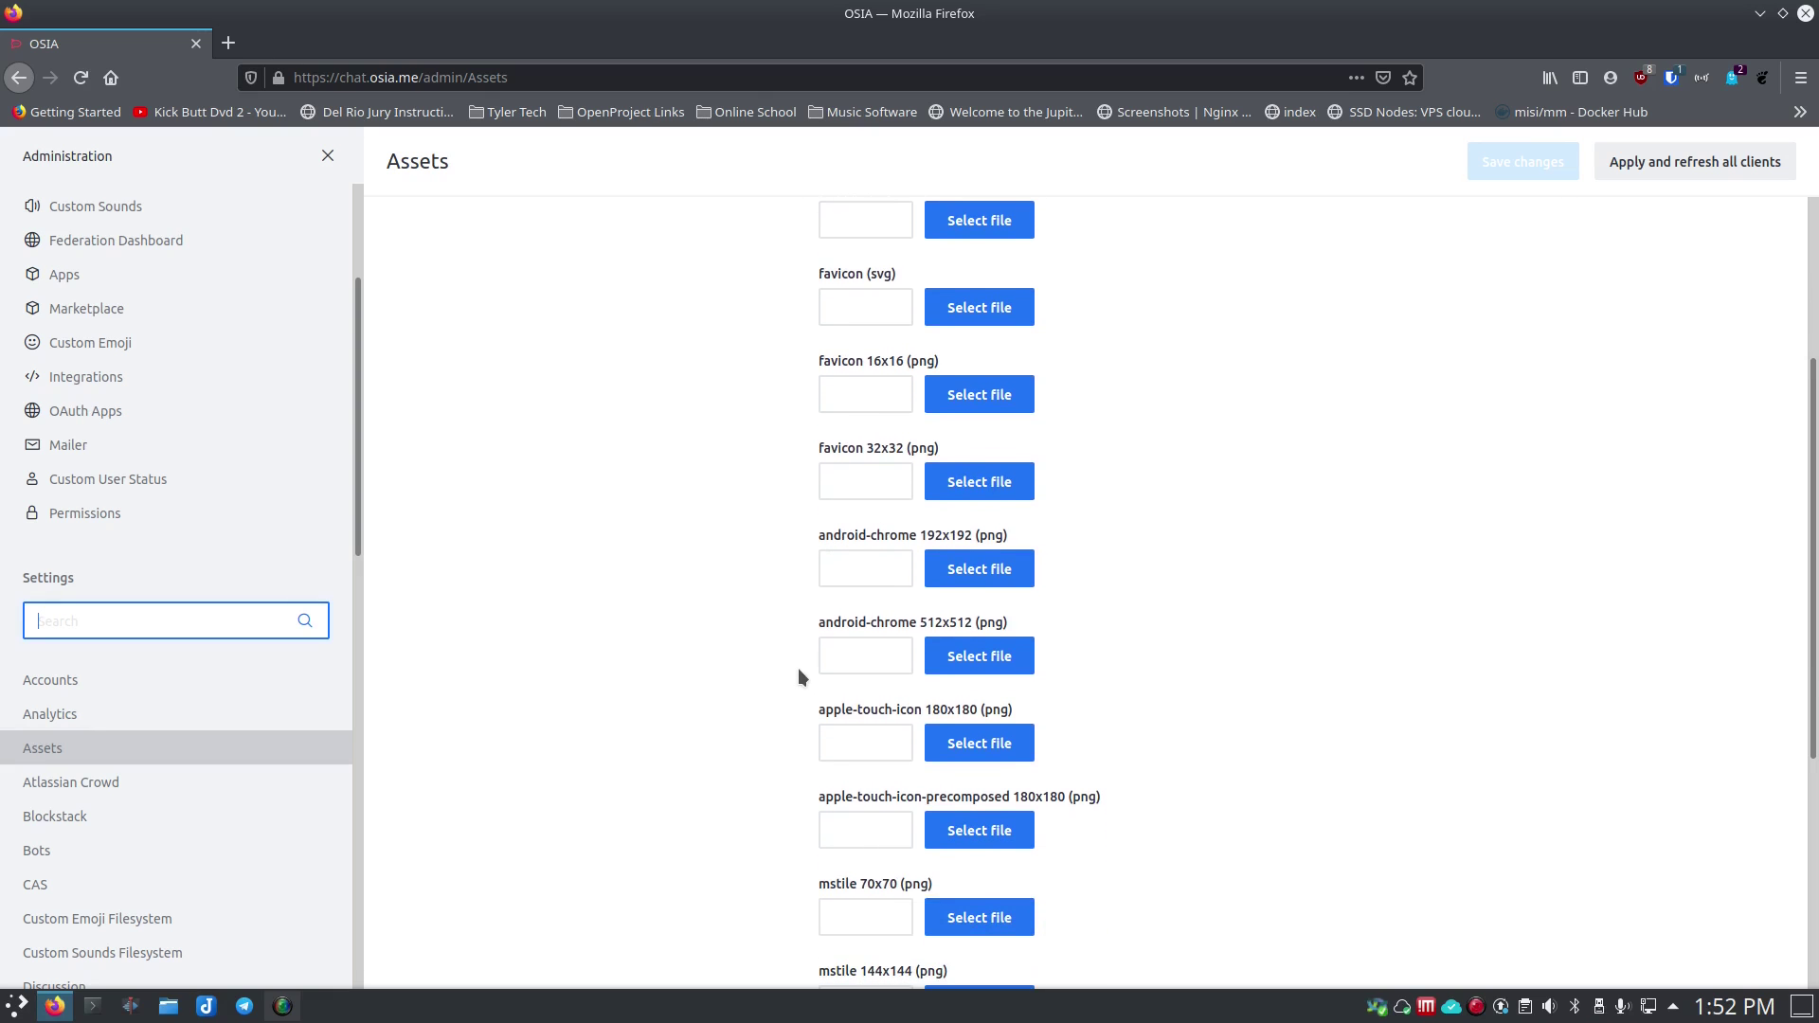
pyautogui.scroll(-2, 816, 686)
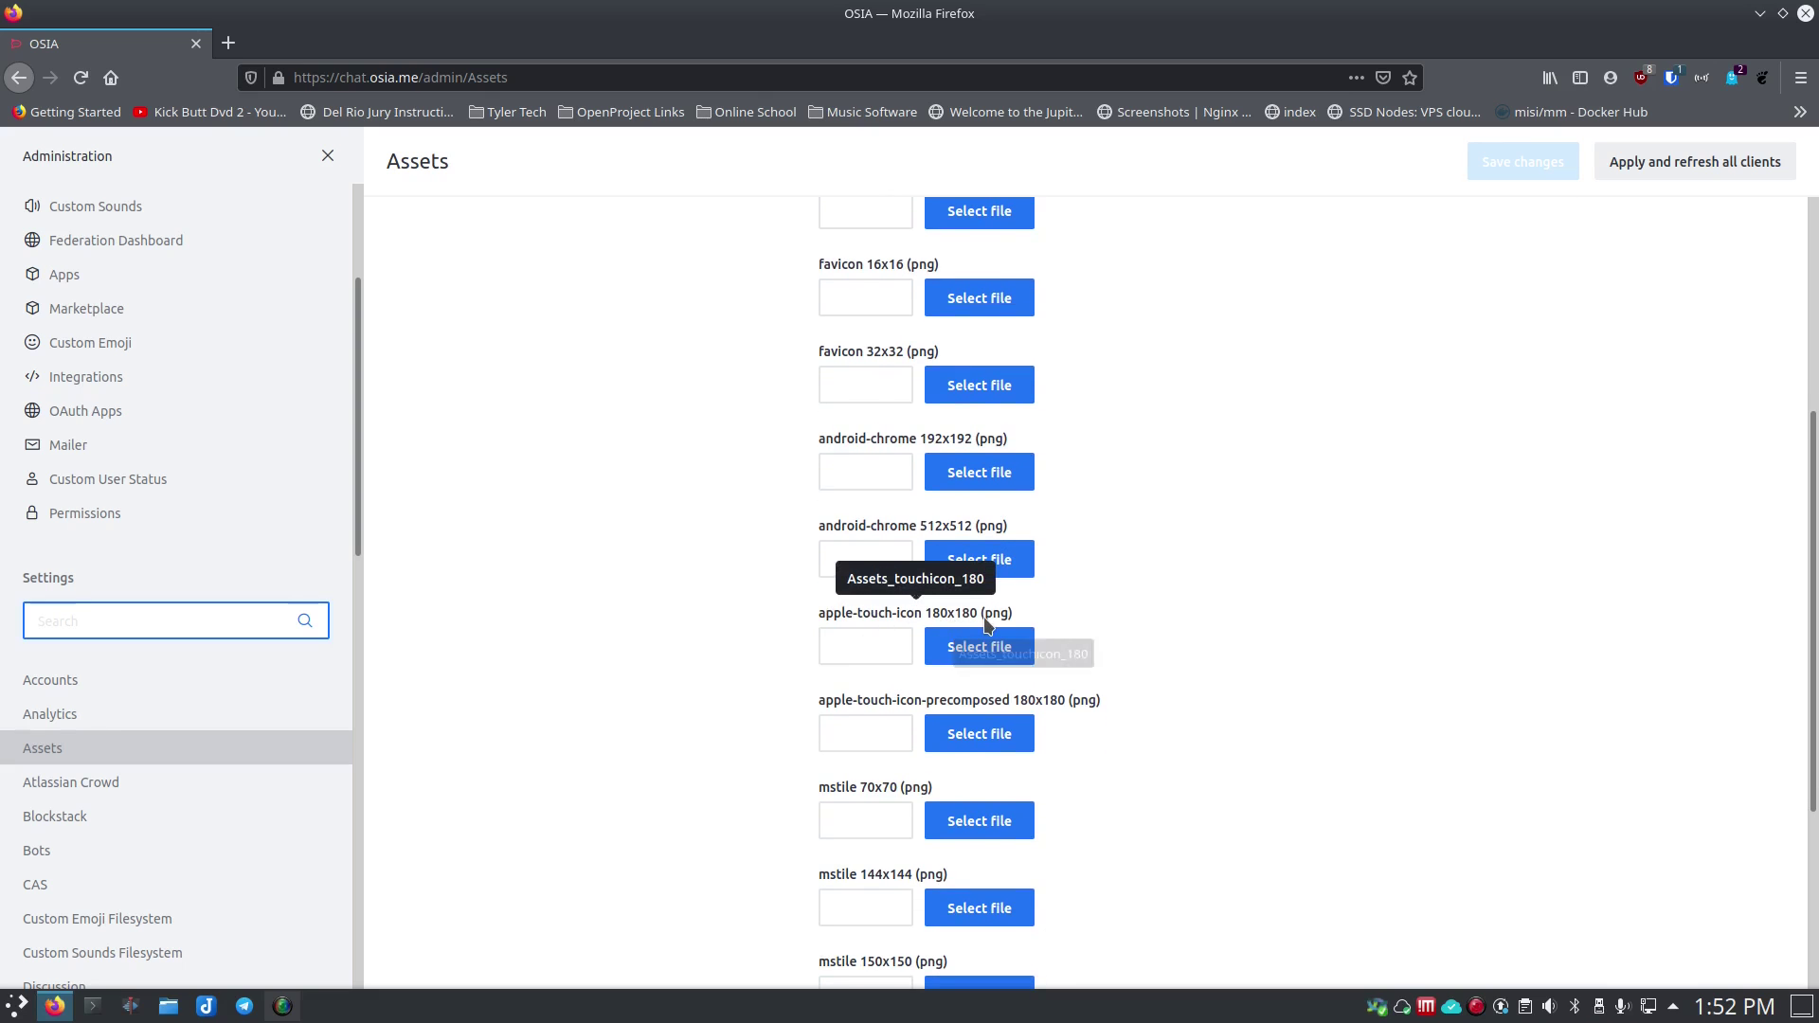
pyautogui.scroll(-2, 794, 677)
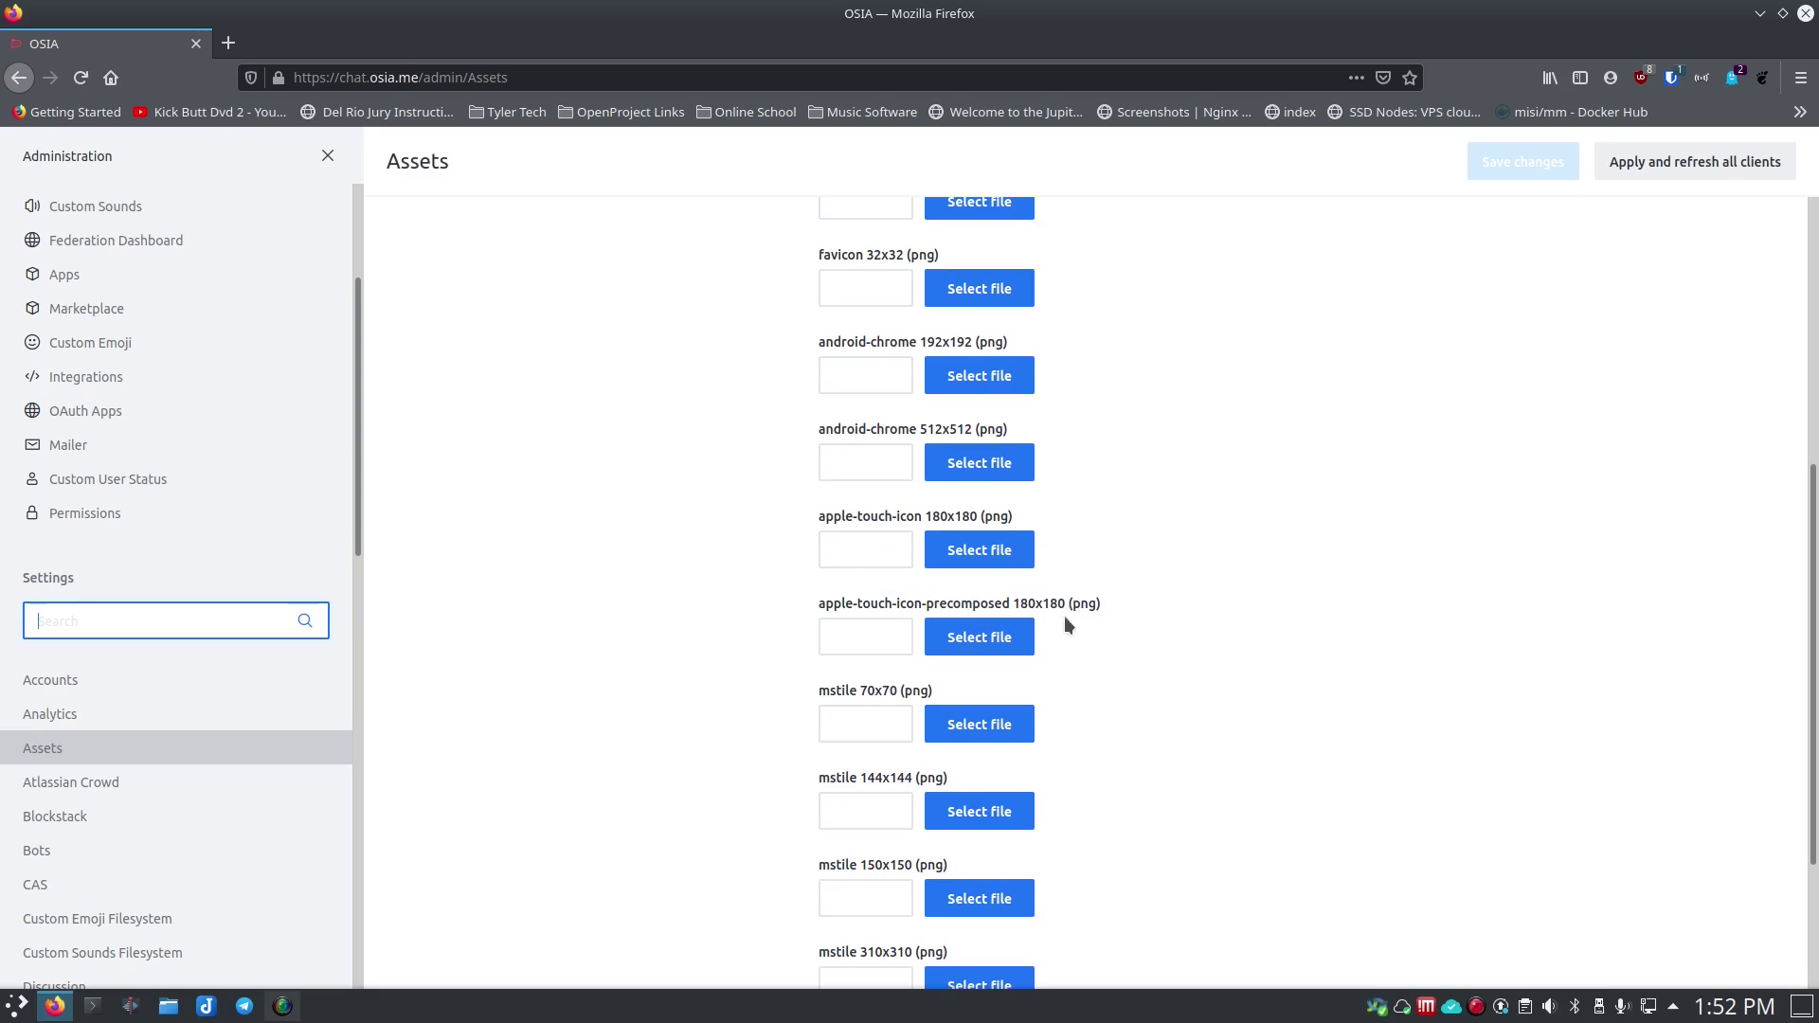
pyautogui.scroll(-2, 770, 650)
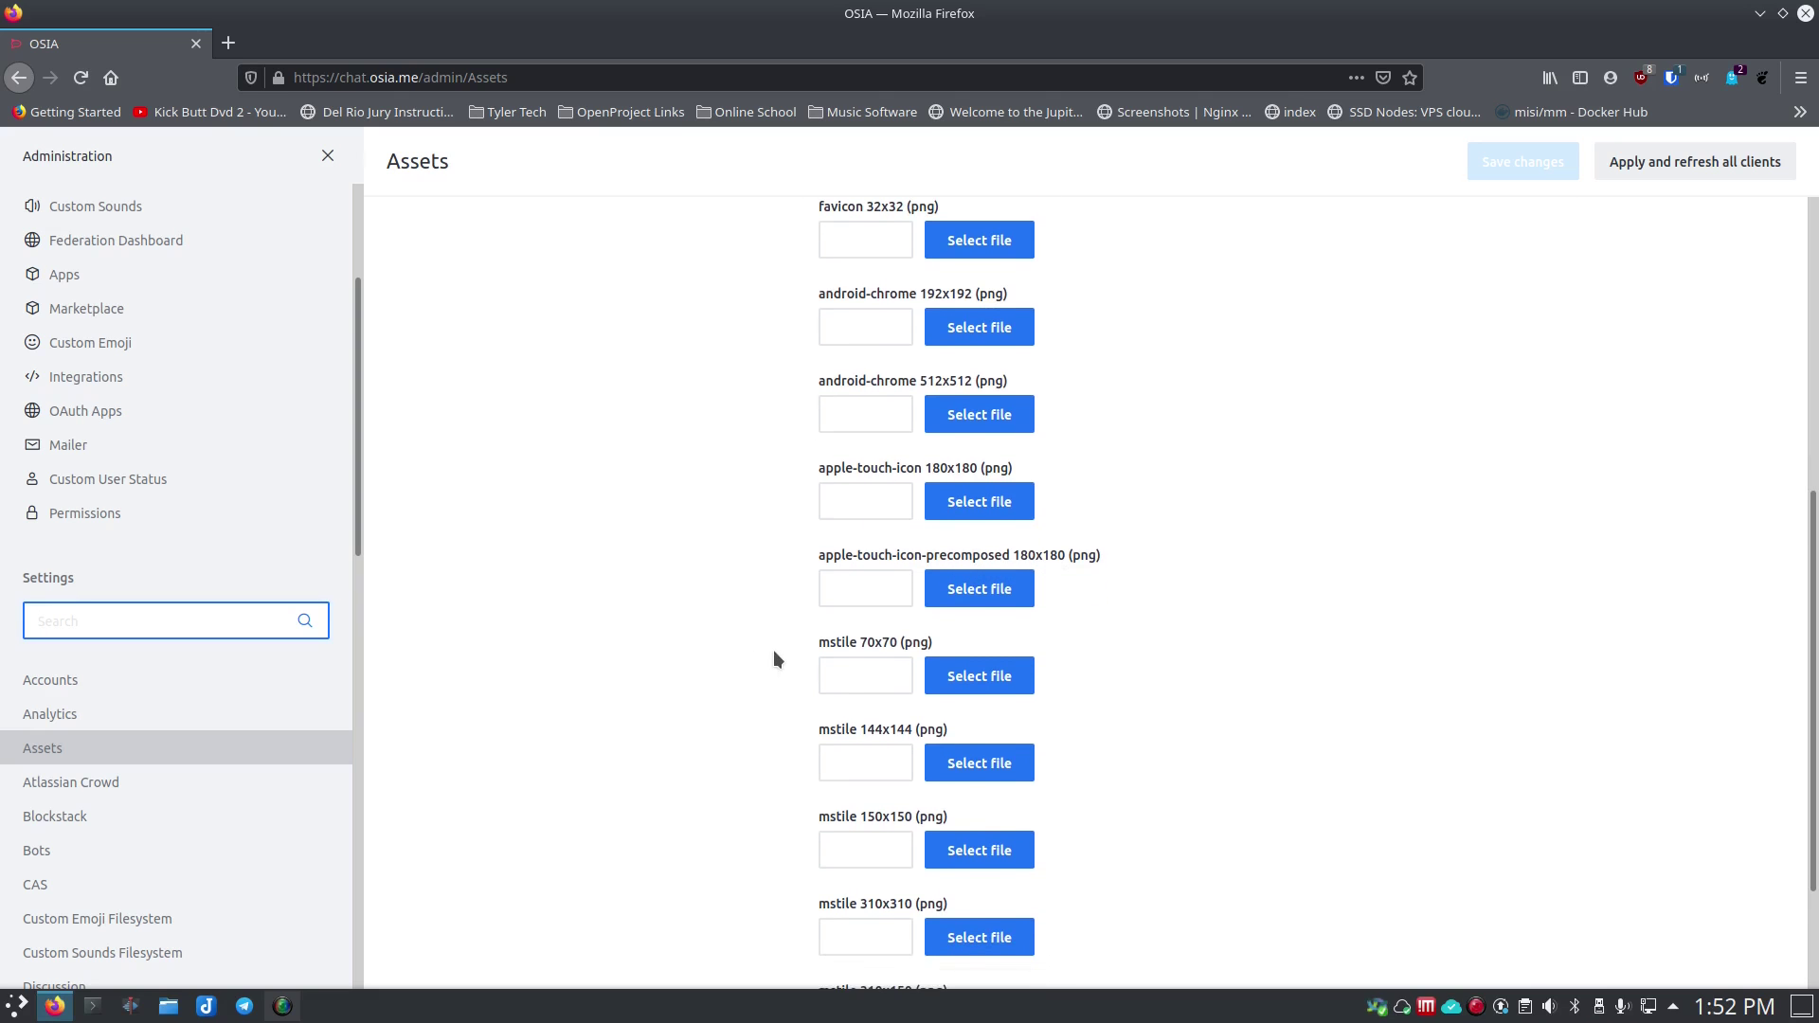
pyautogui.scroll(-3, 794, 650)
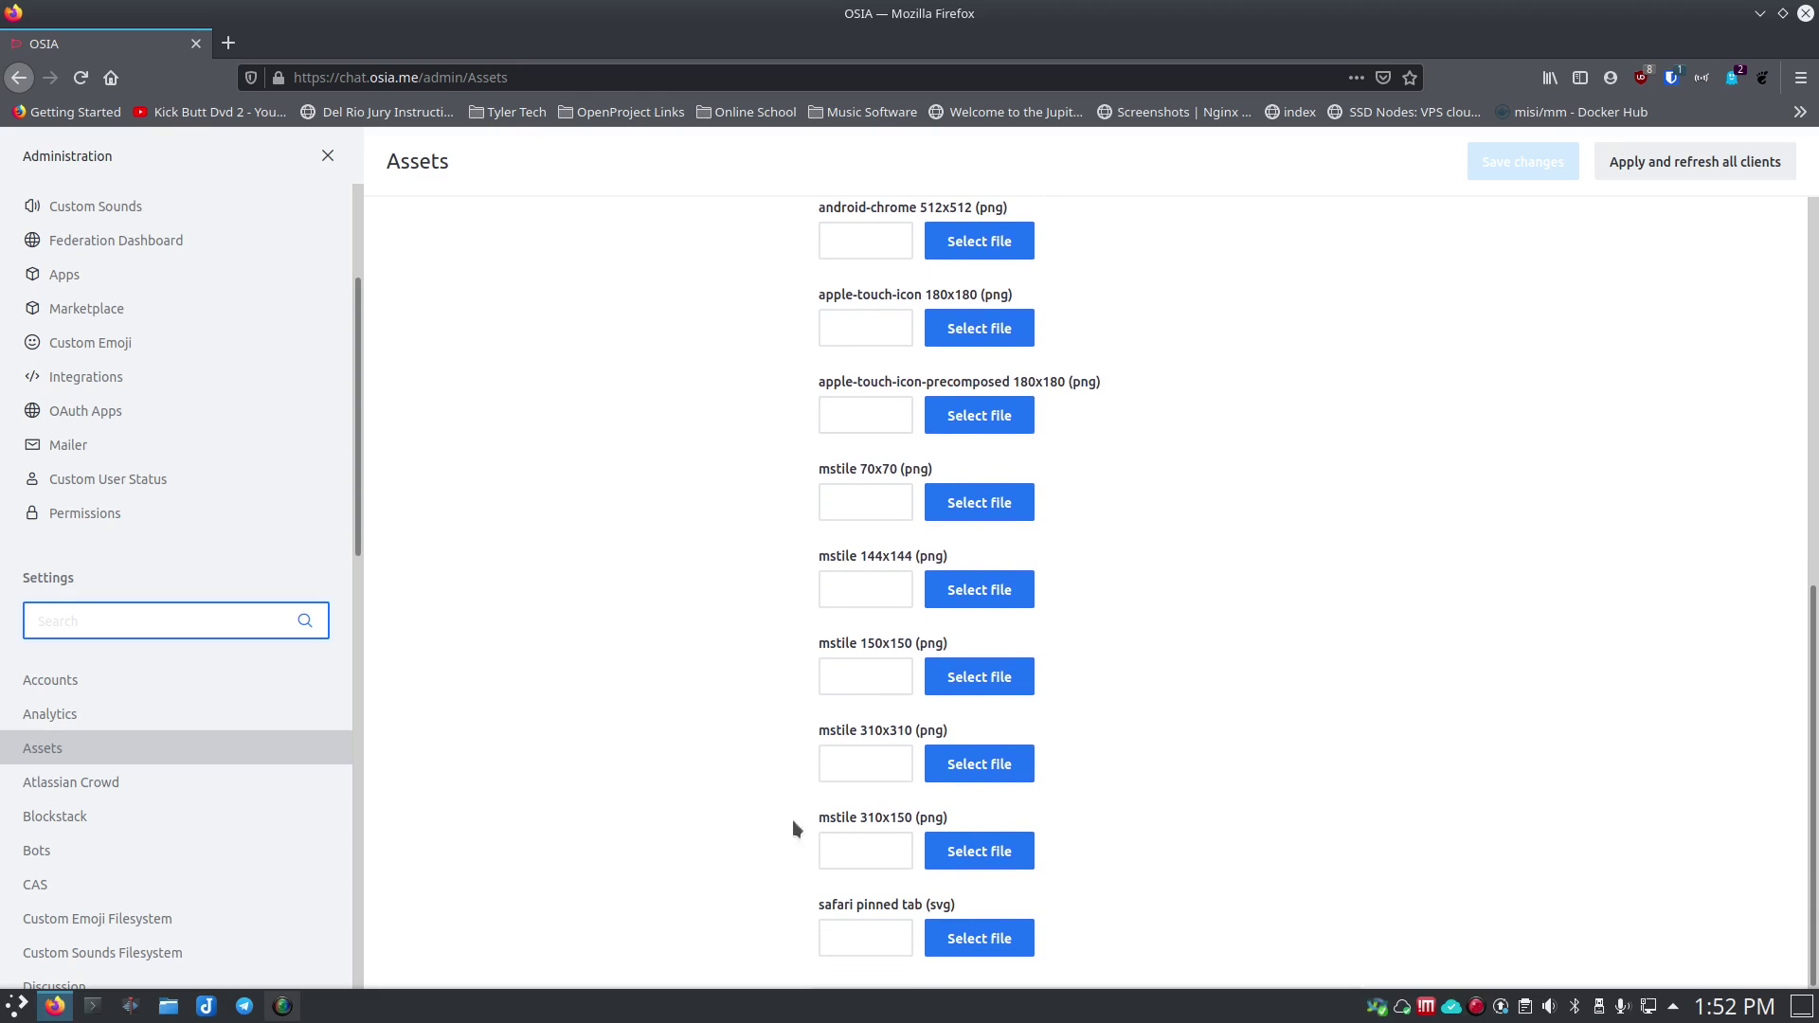
pyautogui.scroll(15, 781, 709)
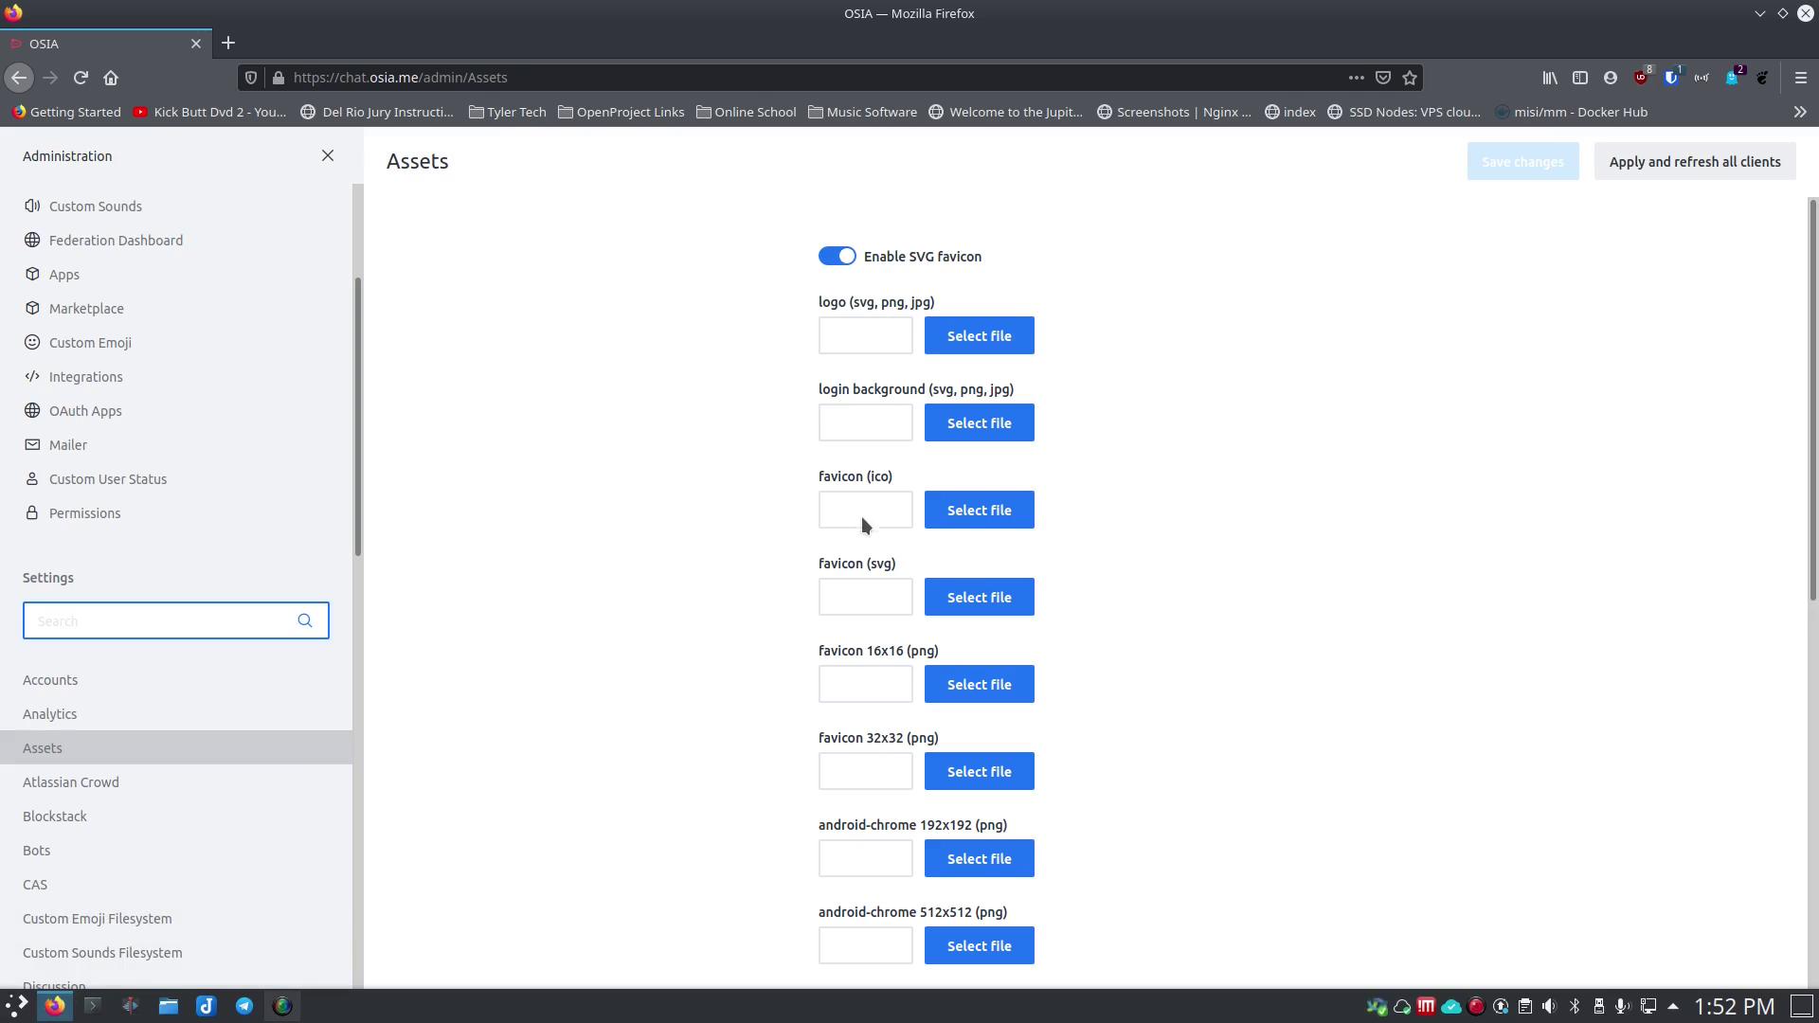
# In the logo file picker, preview Font_Sample_lg.png, free-as-in-beer.png and Font_Sample.png
pyautogui.click(980, 335)
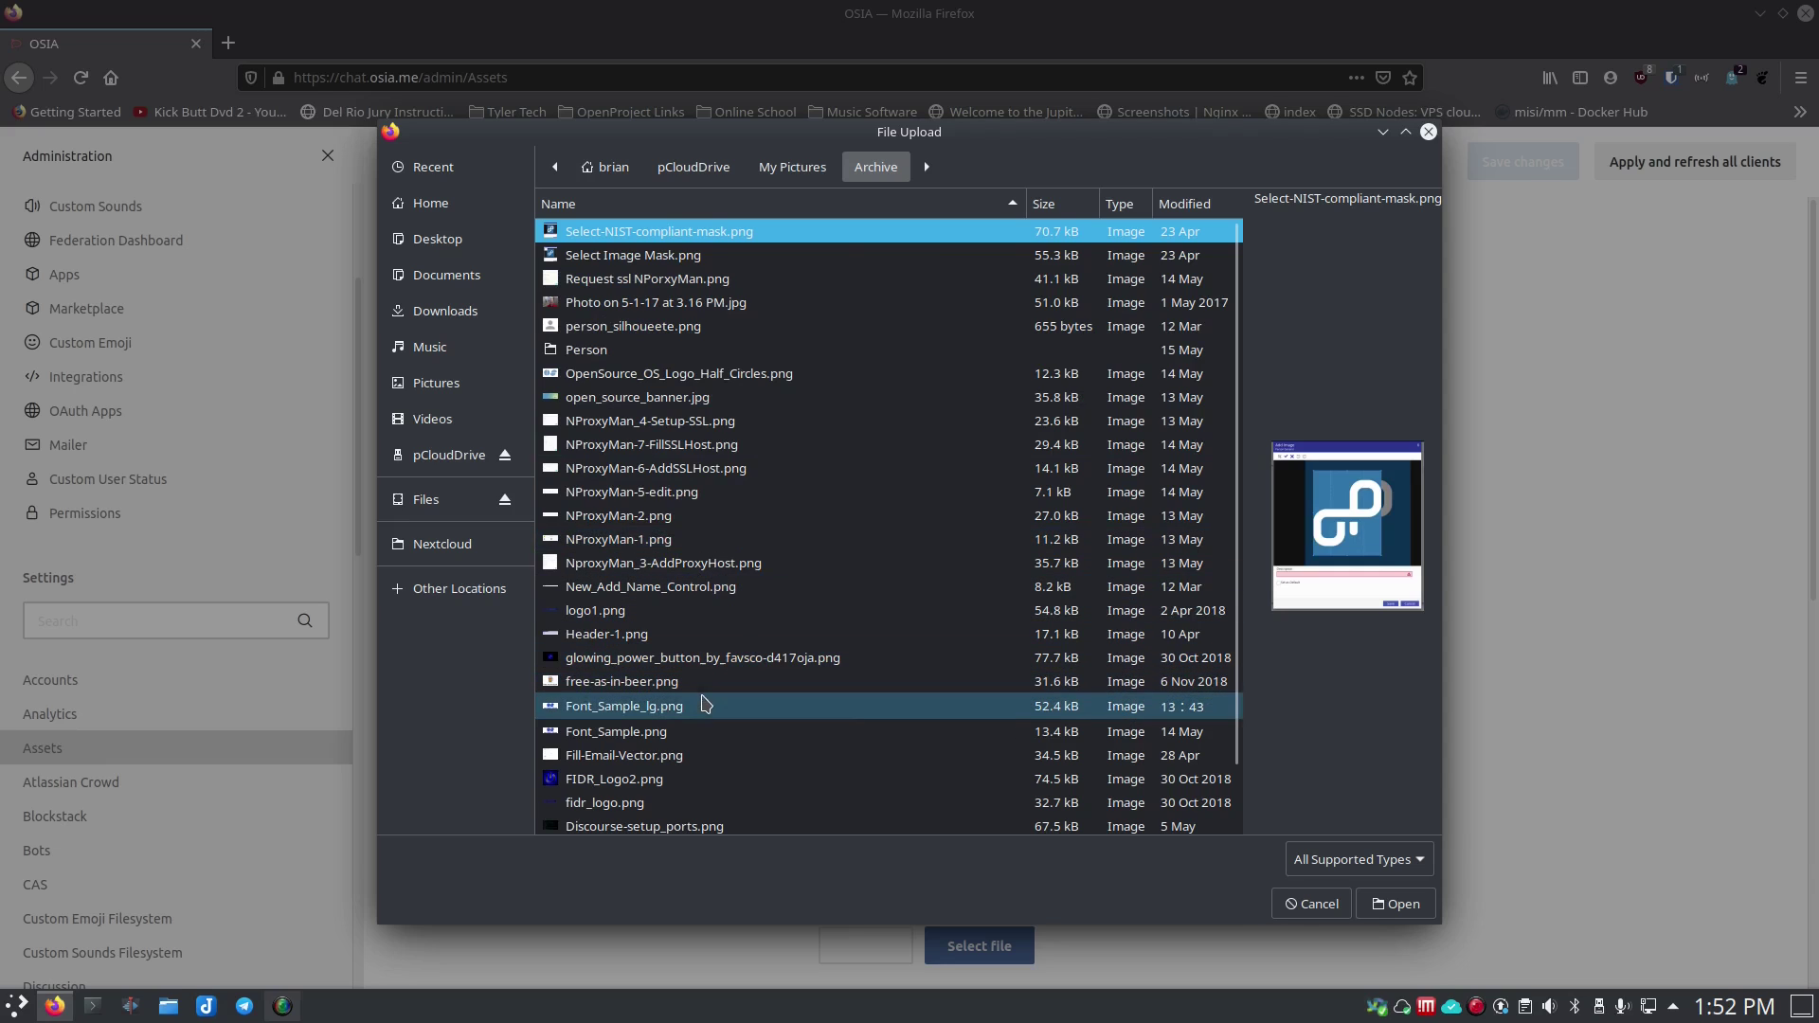
pyautogui.click(703, 706)
pyautogui.click(712, 687)
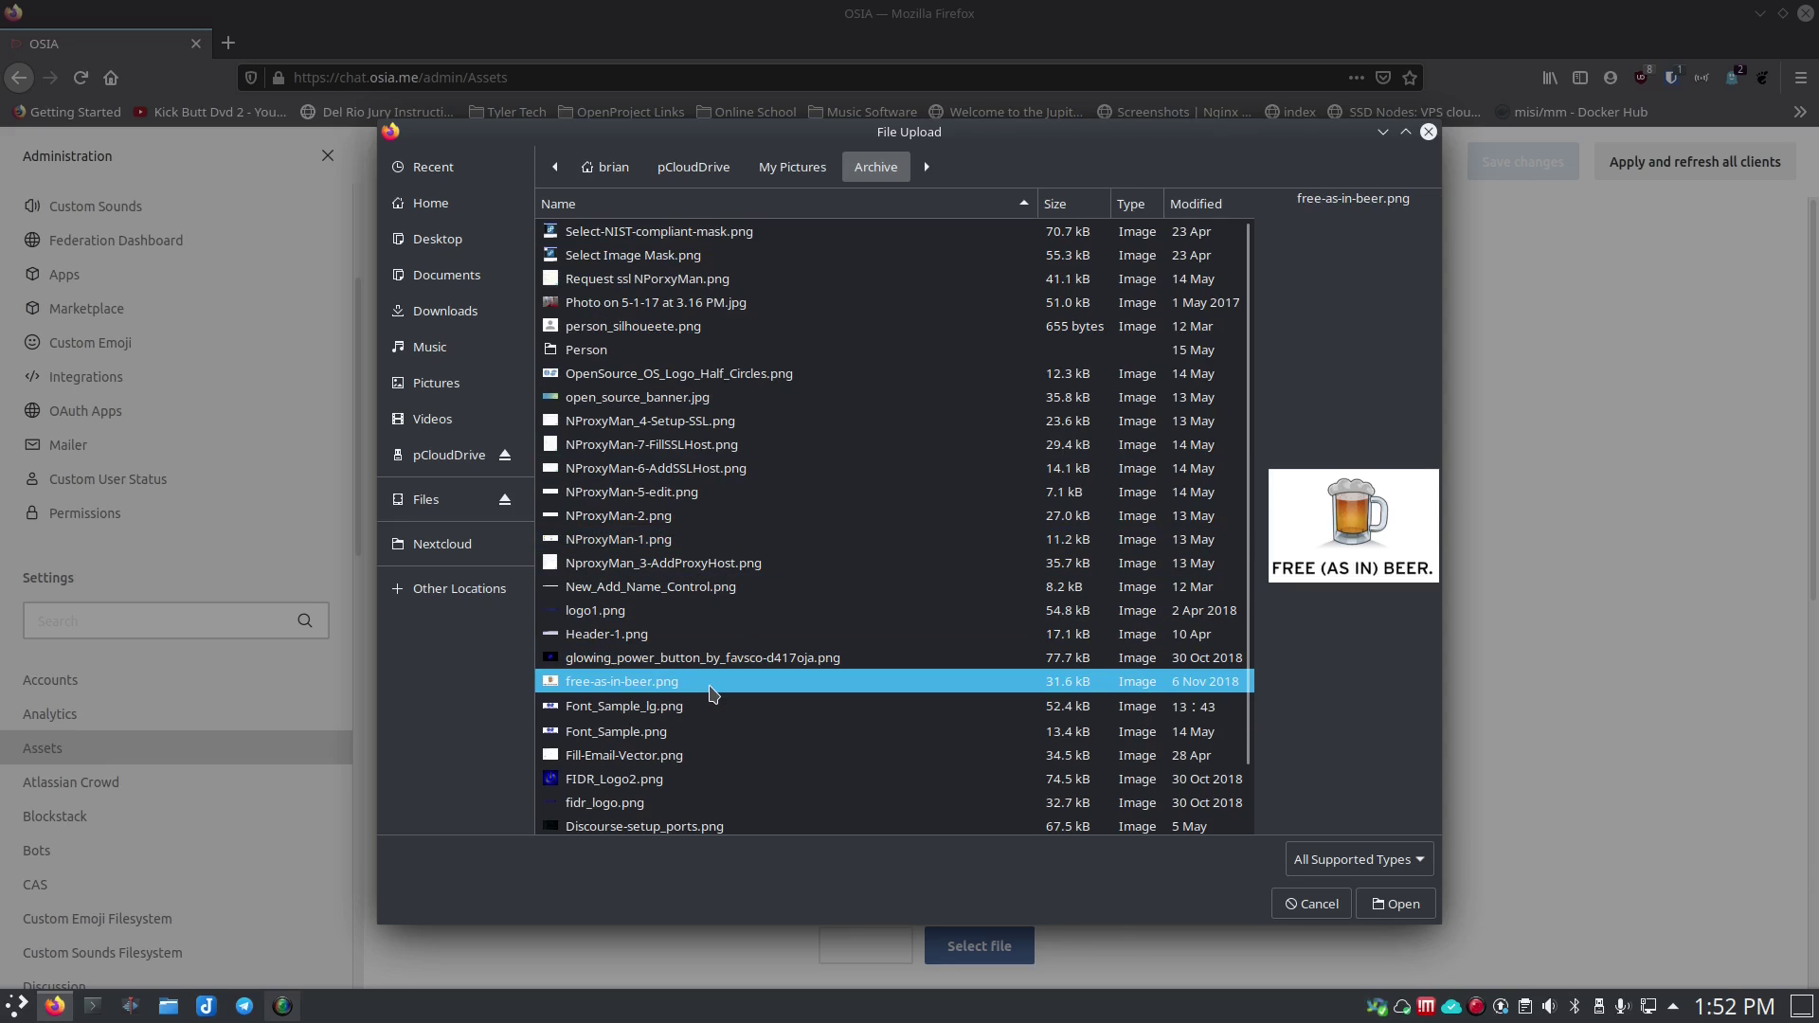
pyautogui.click(719, 708)
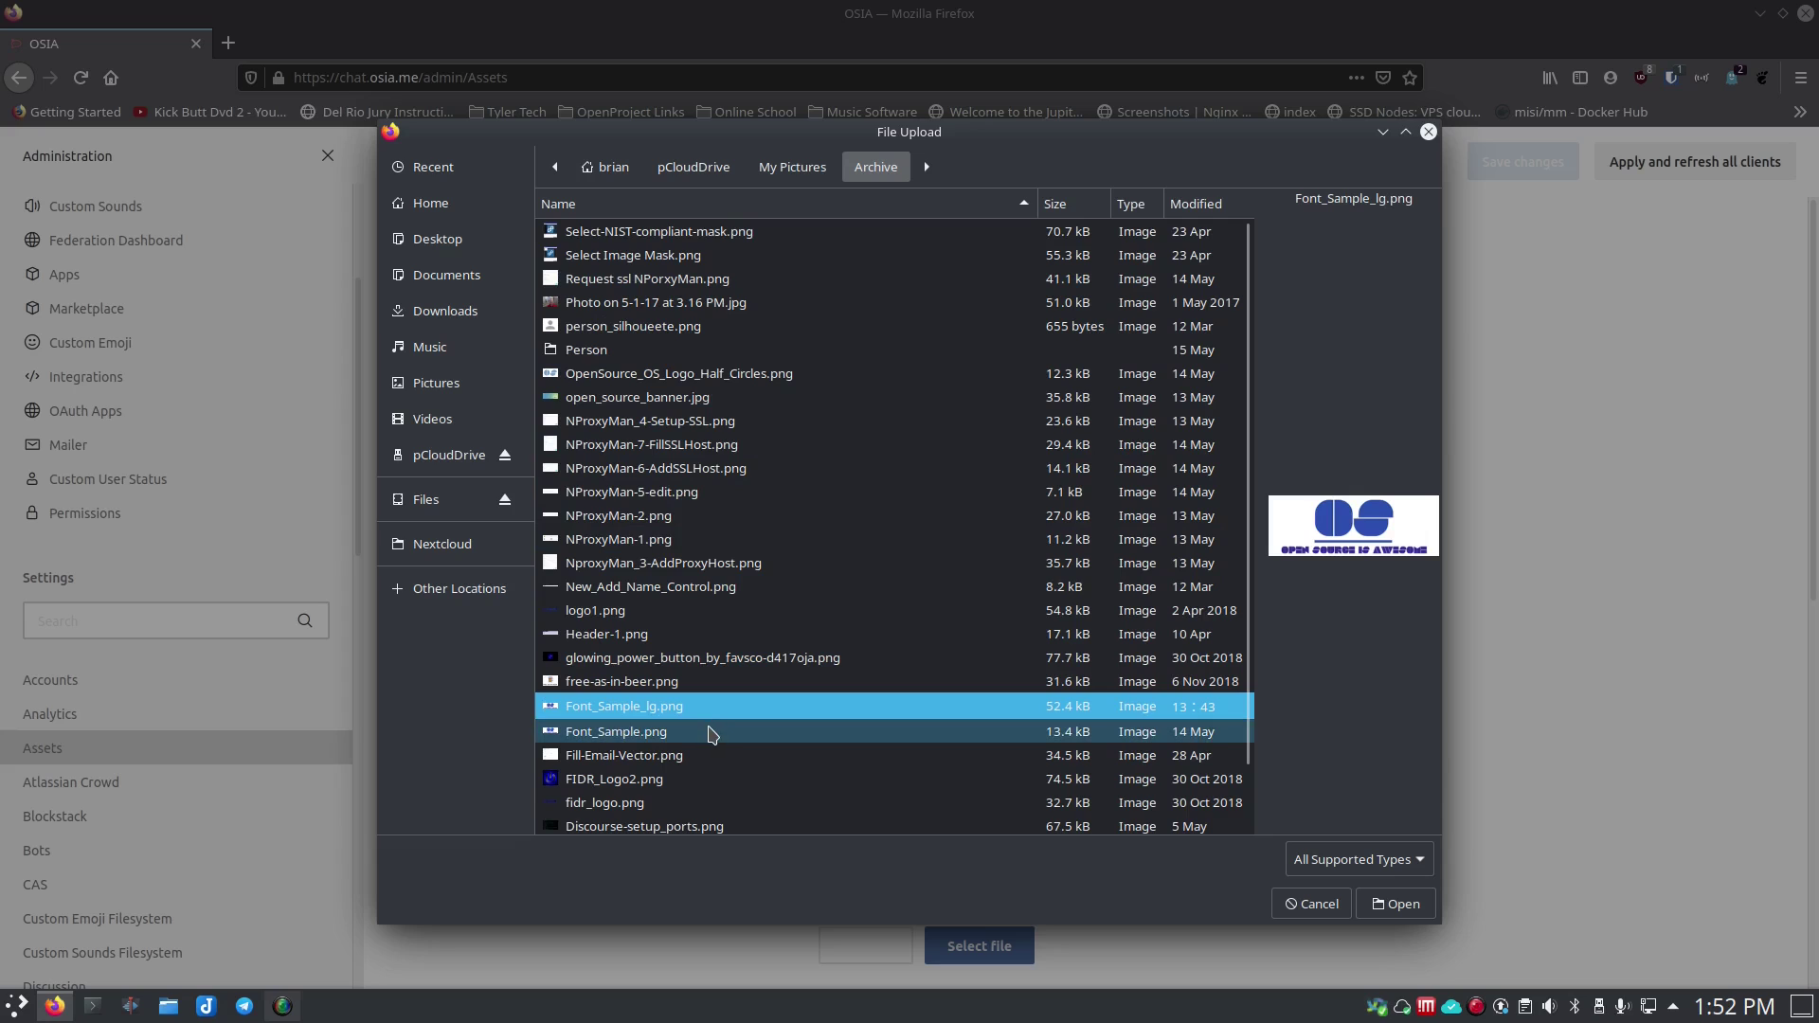
pyautogui.click(712, 733)
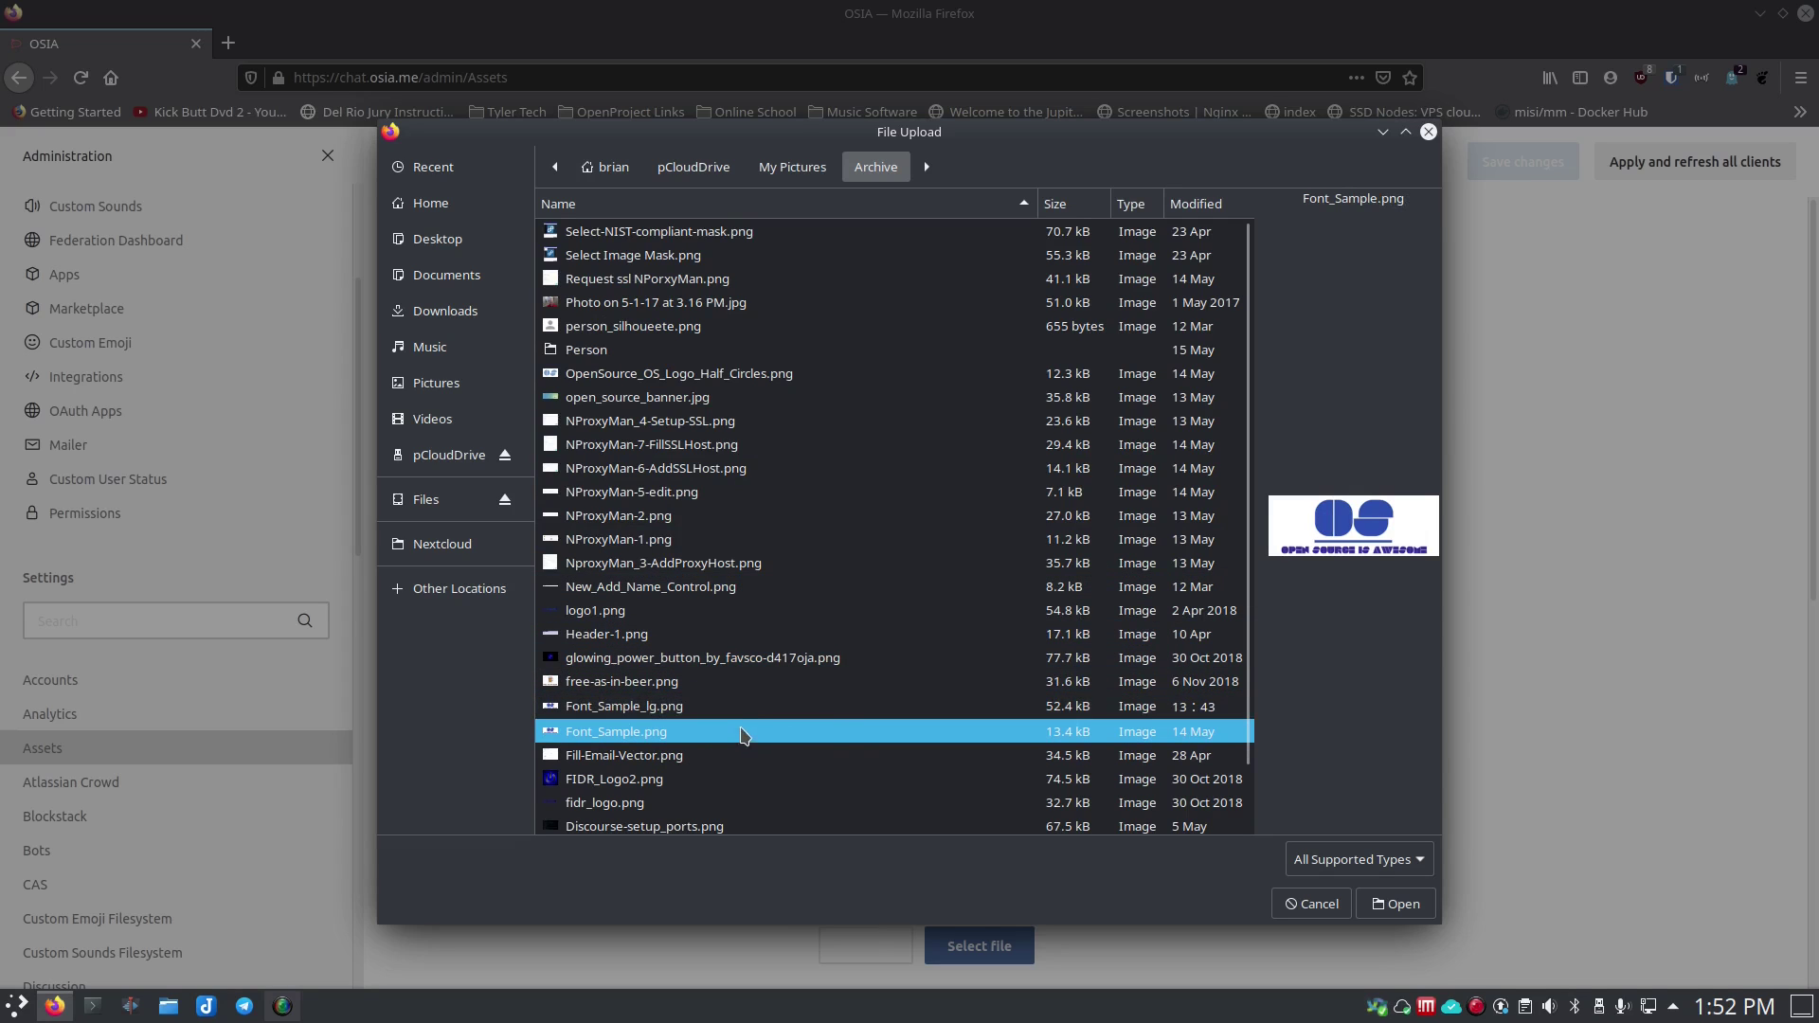
pyautogui.click(744, 709)
# After comparing Font_Sample.png with Font_Sample_lg.png, upload Font_Sample_lg.png as logo and exit Administration
pyautogui.click(692, 732)
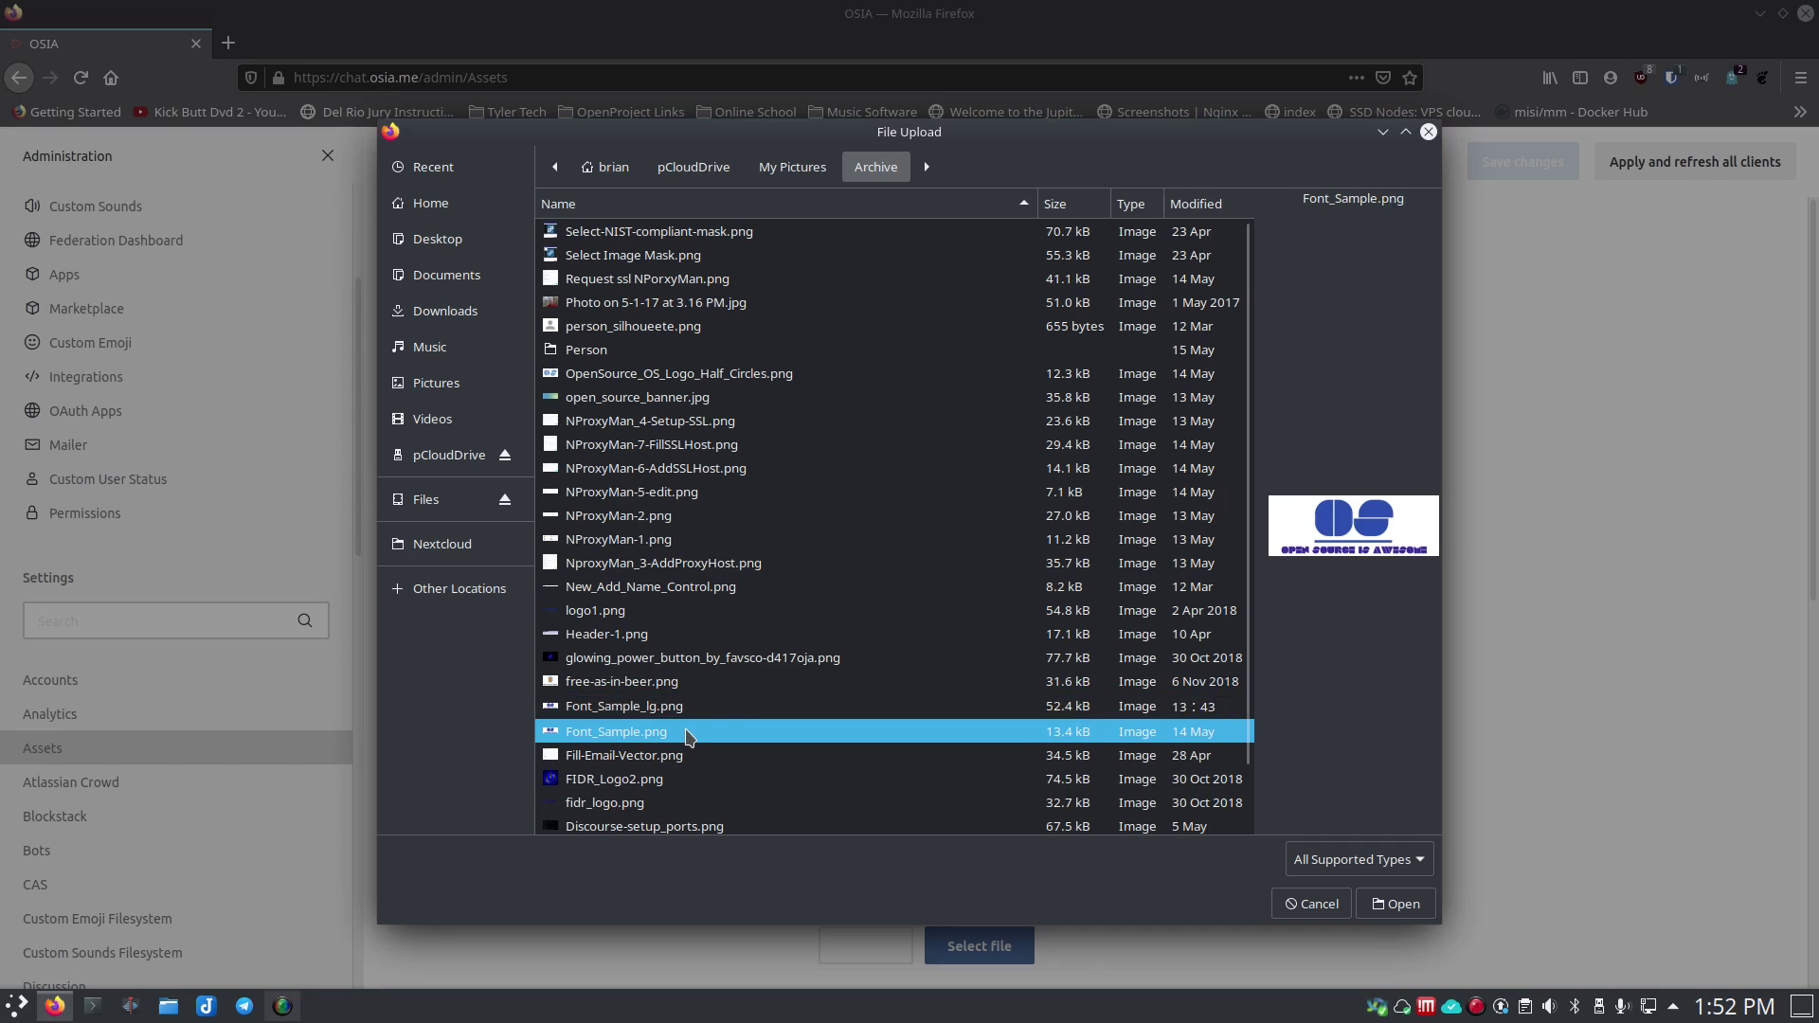
pyautogui.click(713, 709)
pyautogui.click(710, 733)
pyautogui.click(717, 710)
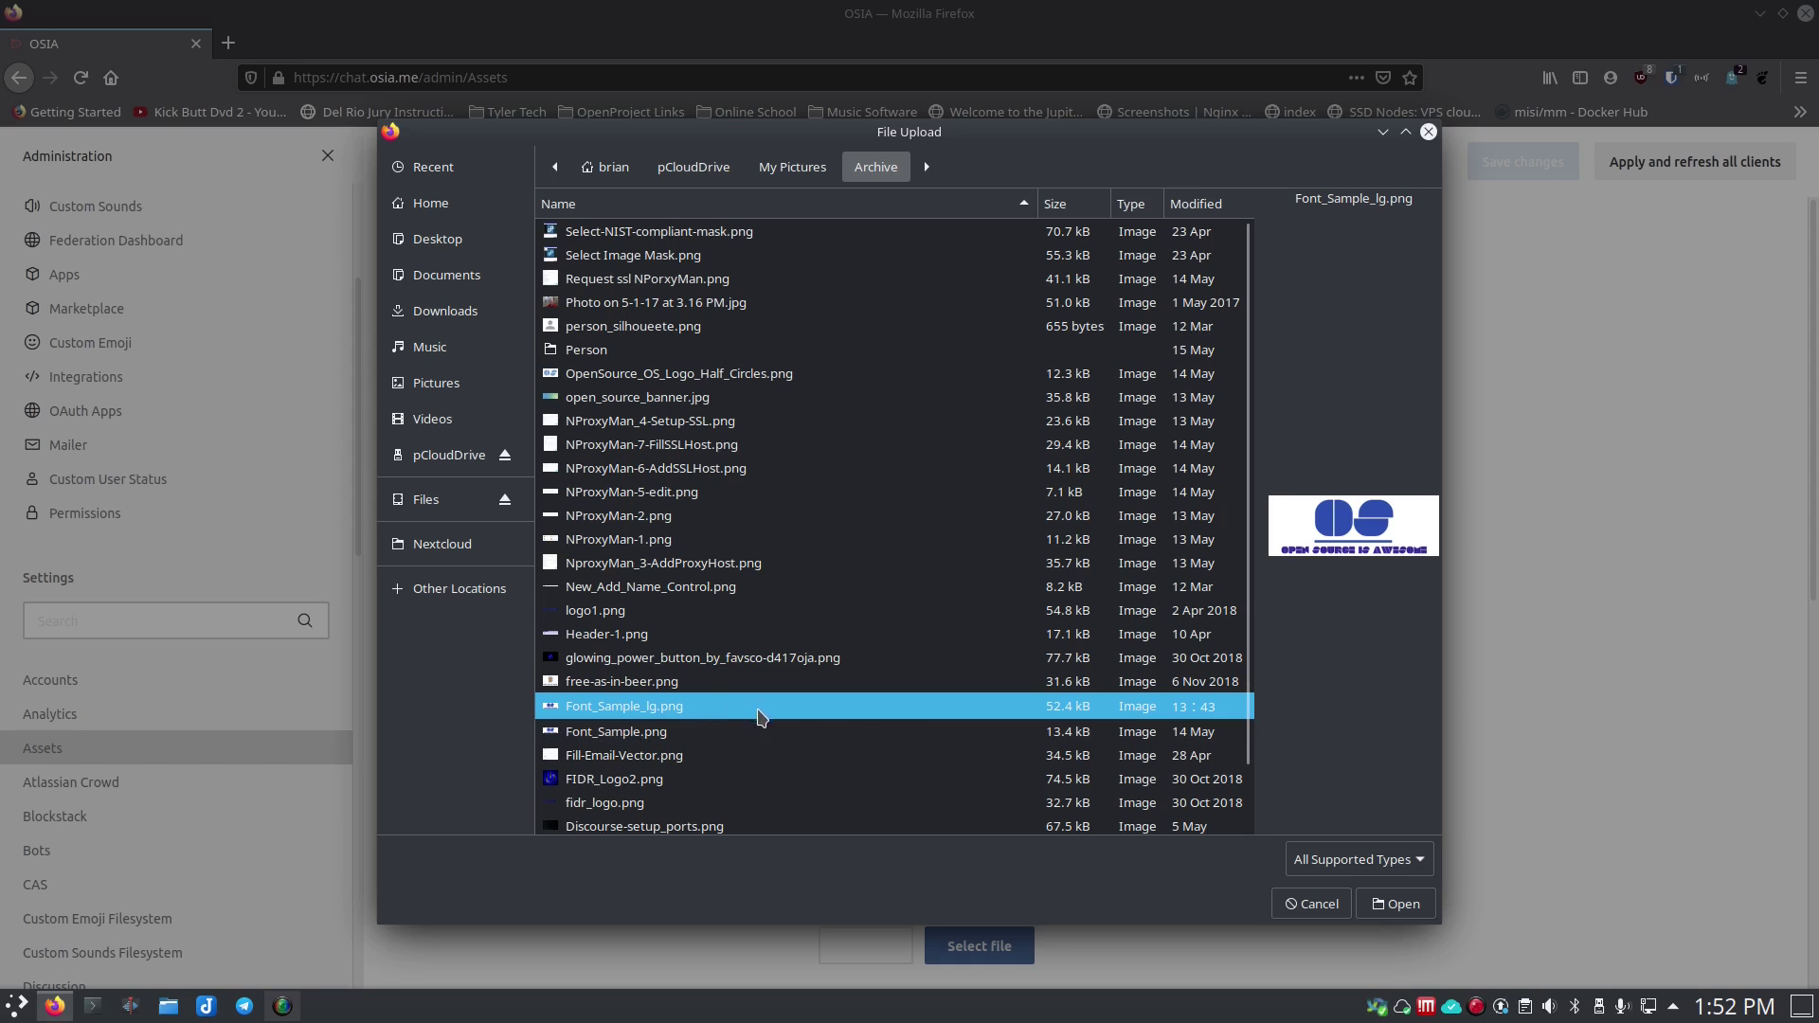
pyautogui.doubleClick(965, 711)
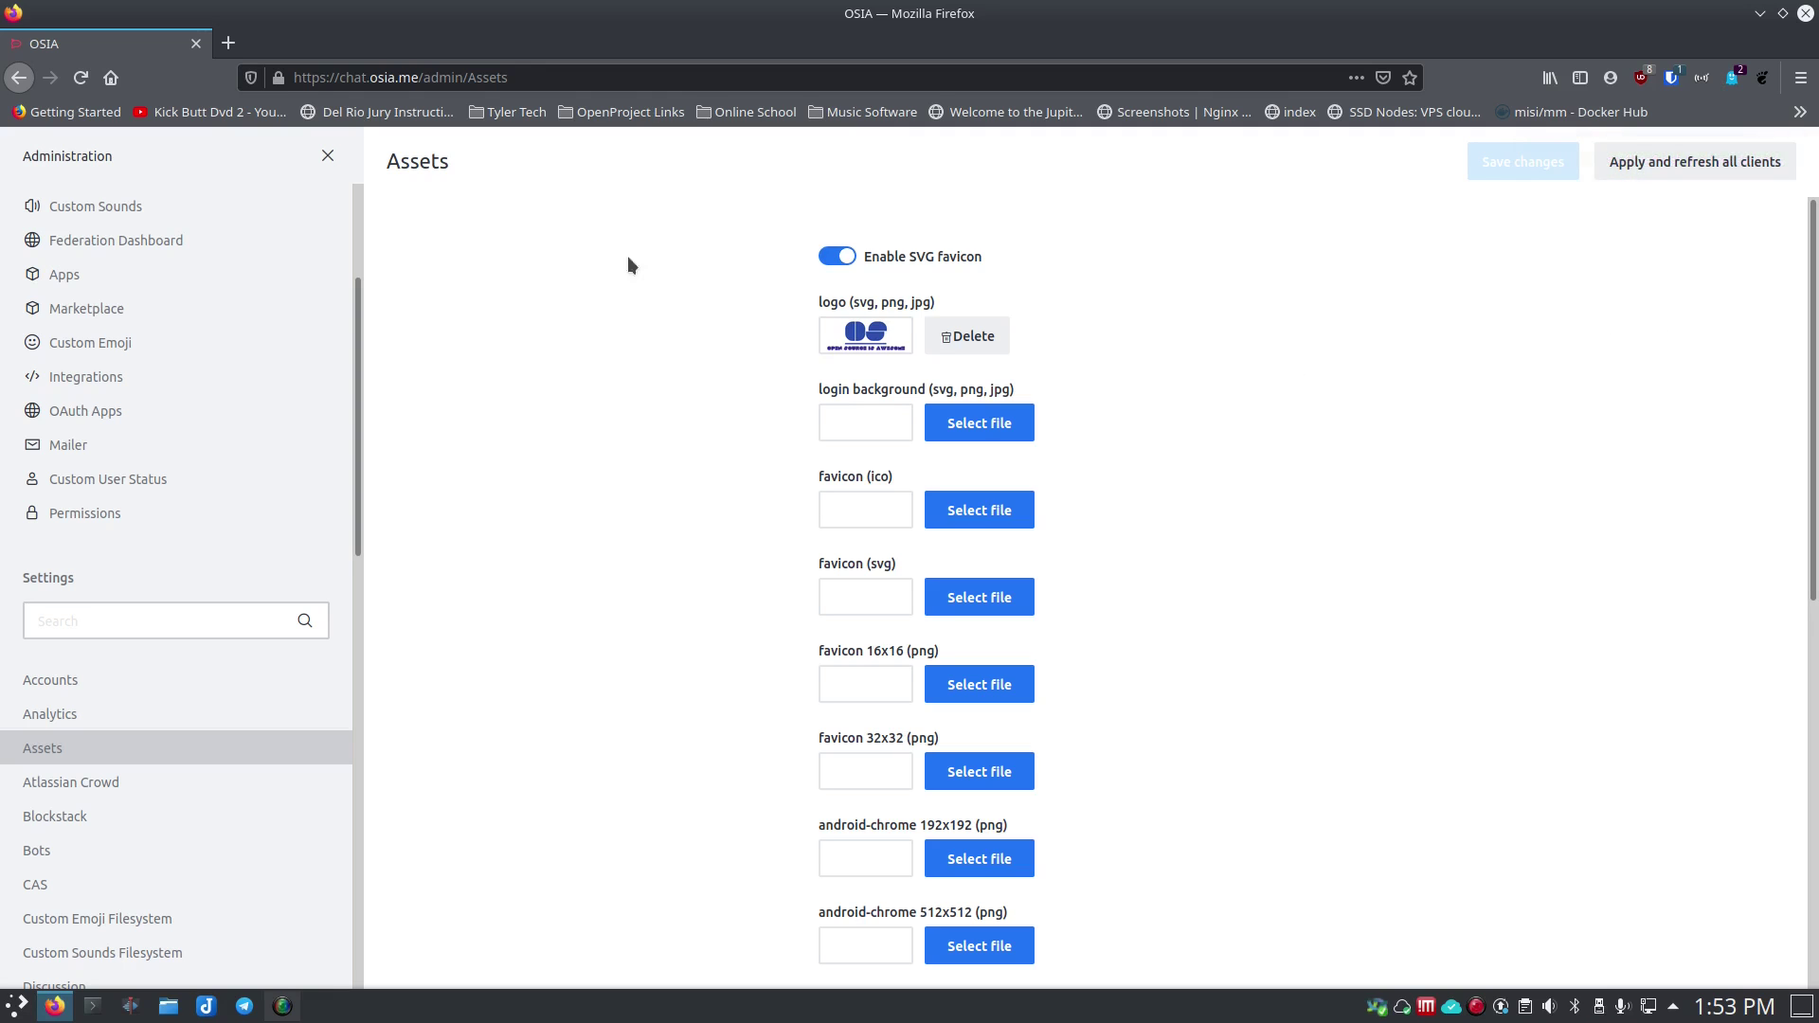
pyautogui.click(328, 155)
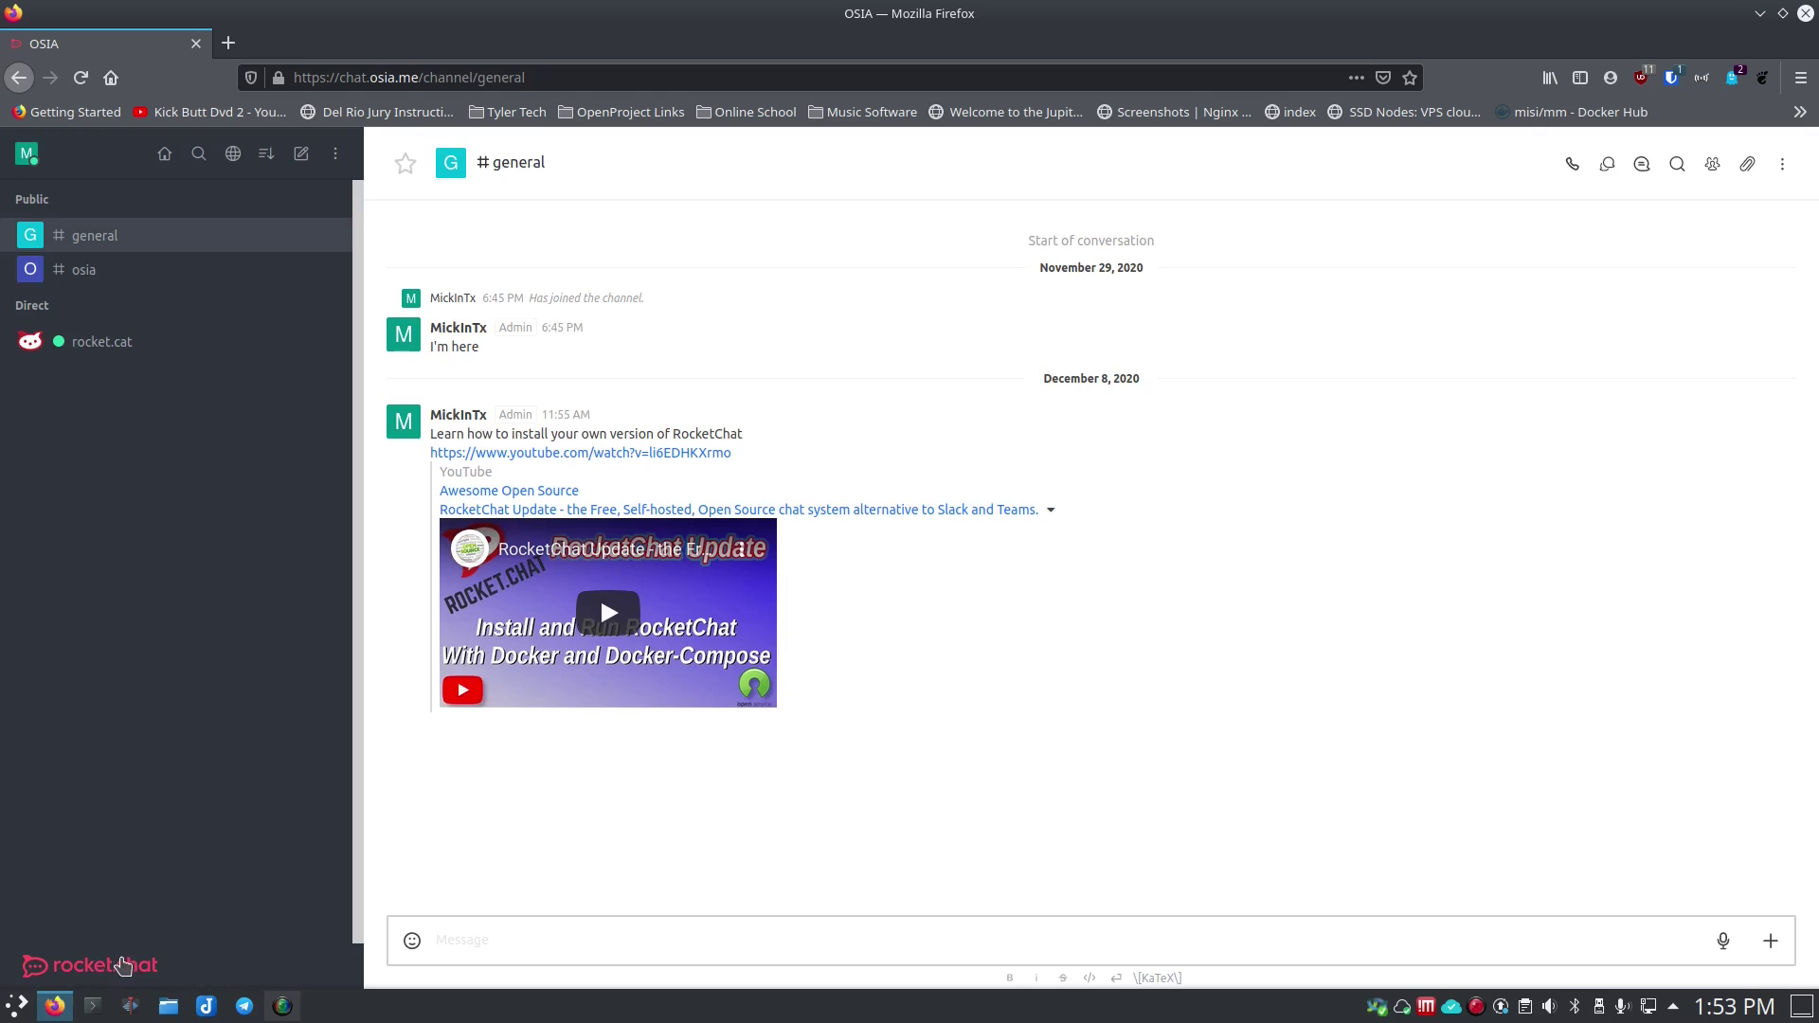
# Reload the page to show the new logo, then reopen Administration > Assets
pyautogui.click(81, 78)
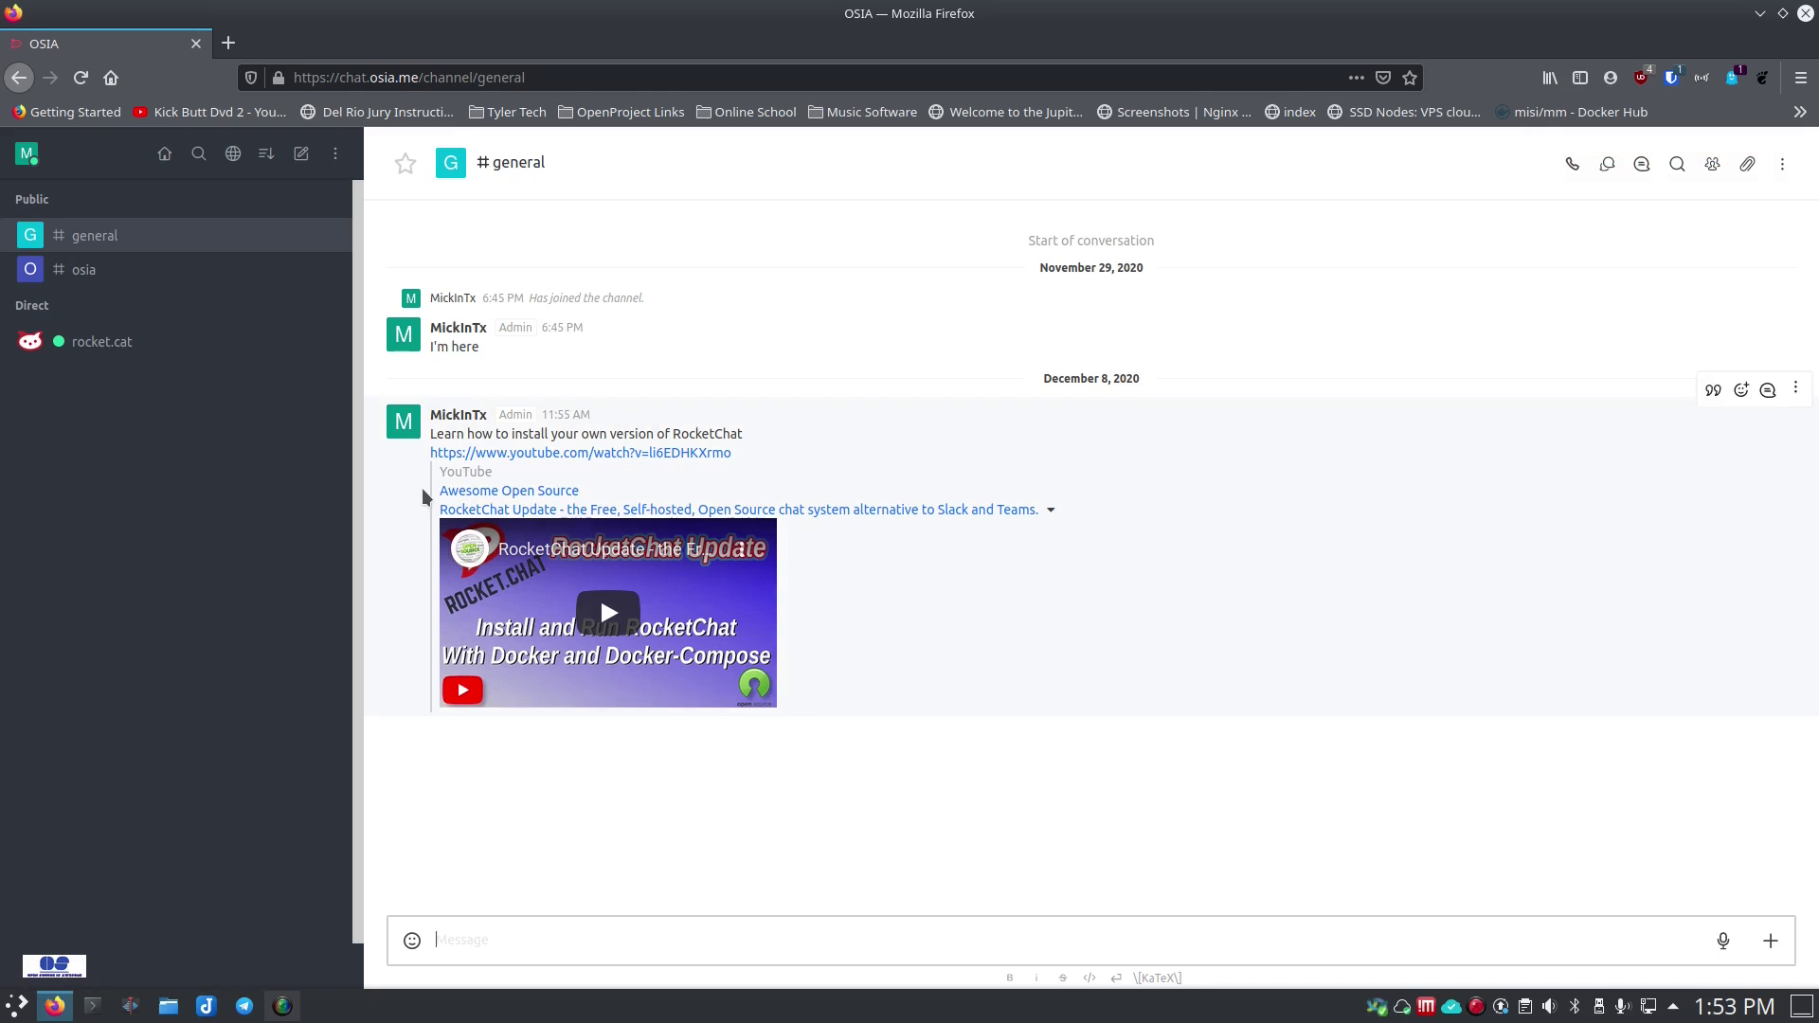
pyautogui.click(337, 158)
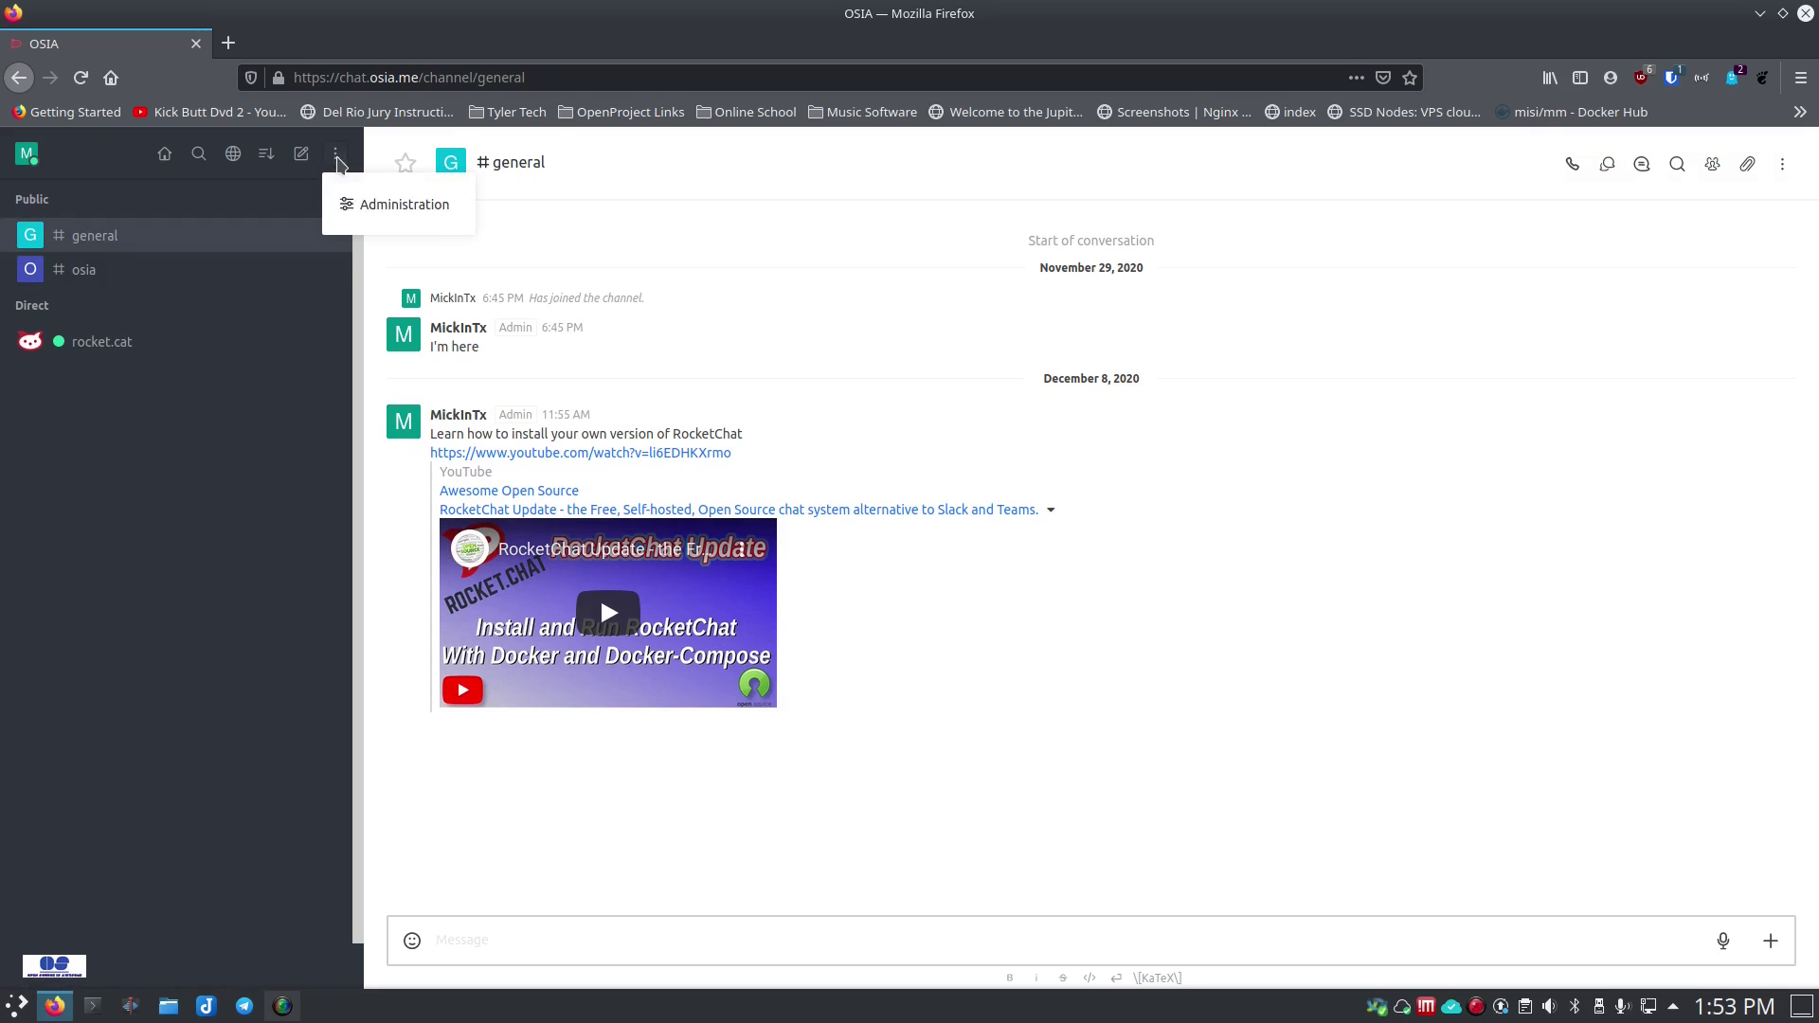
pyautogui.click(377, 207)
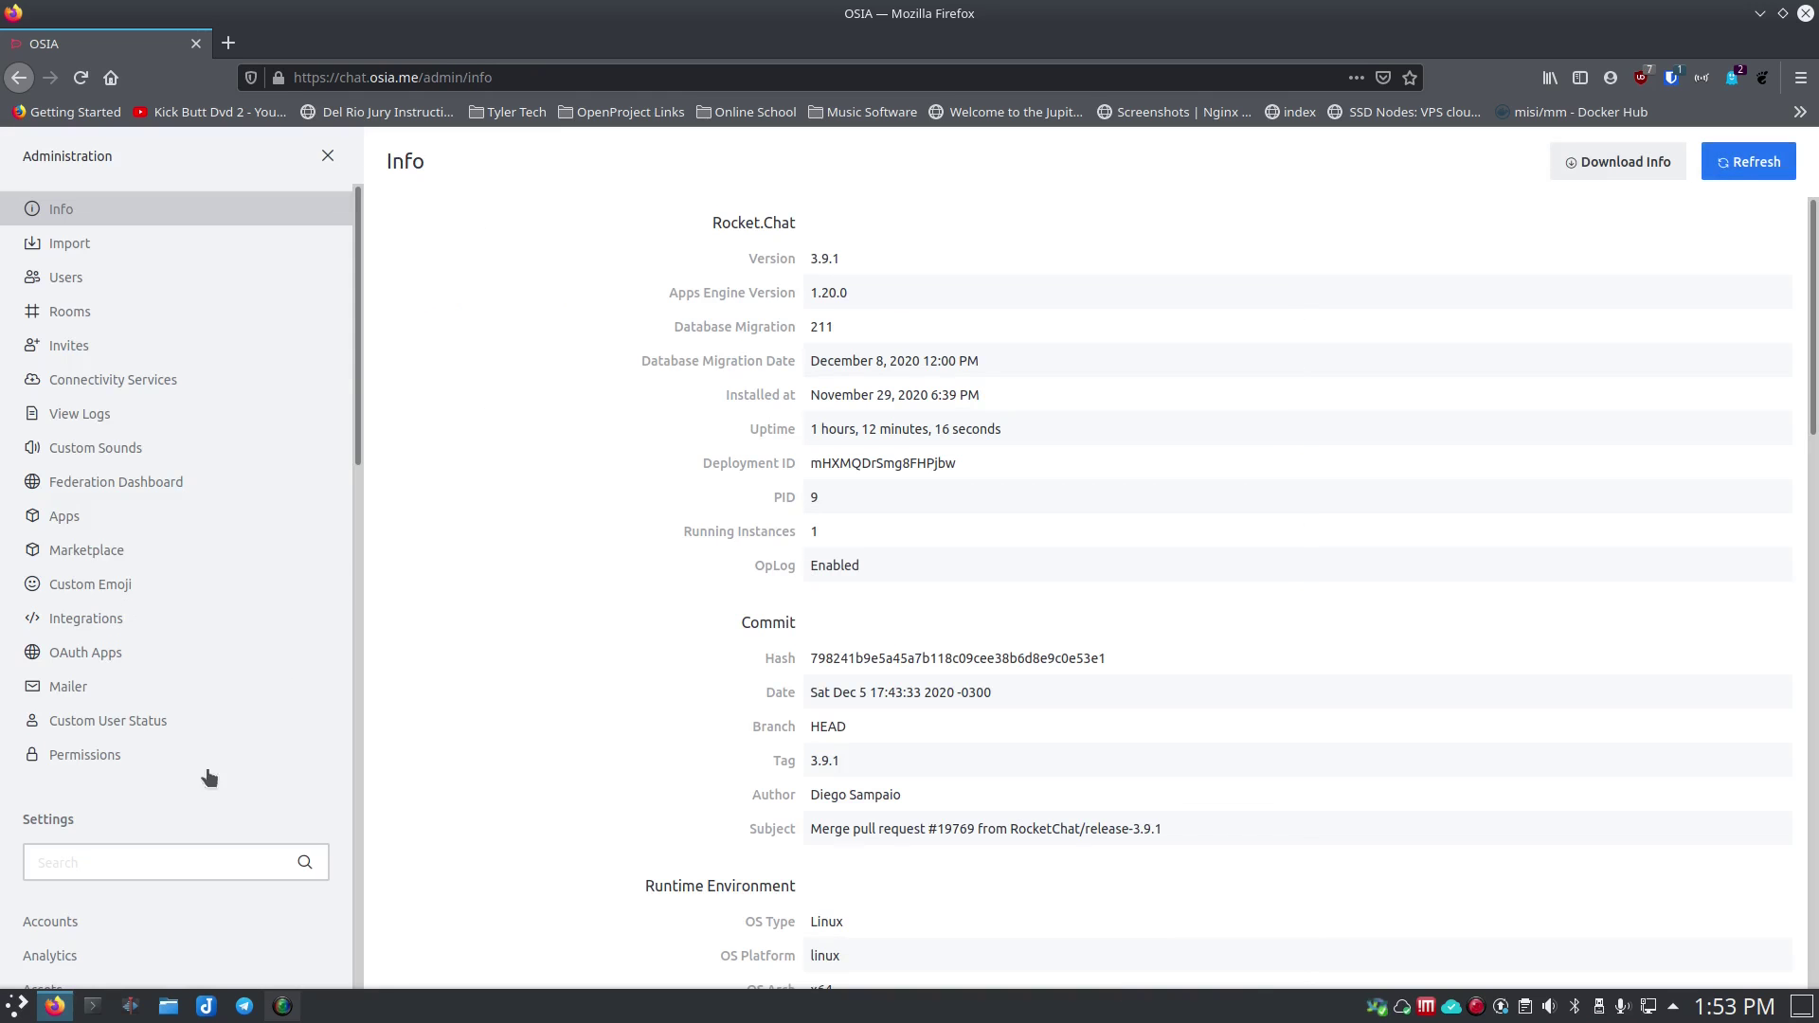
pyautogui.scroll(-5, 149, 777)
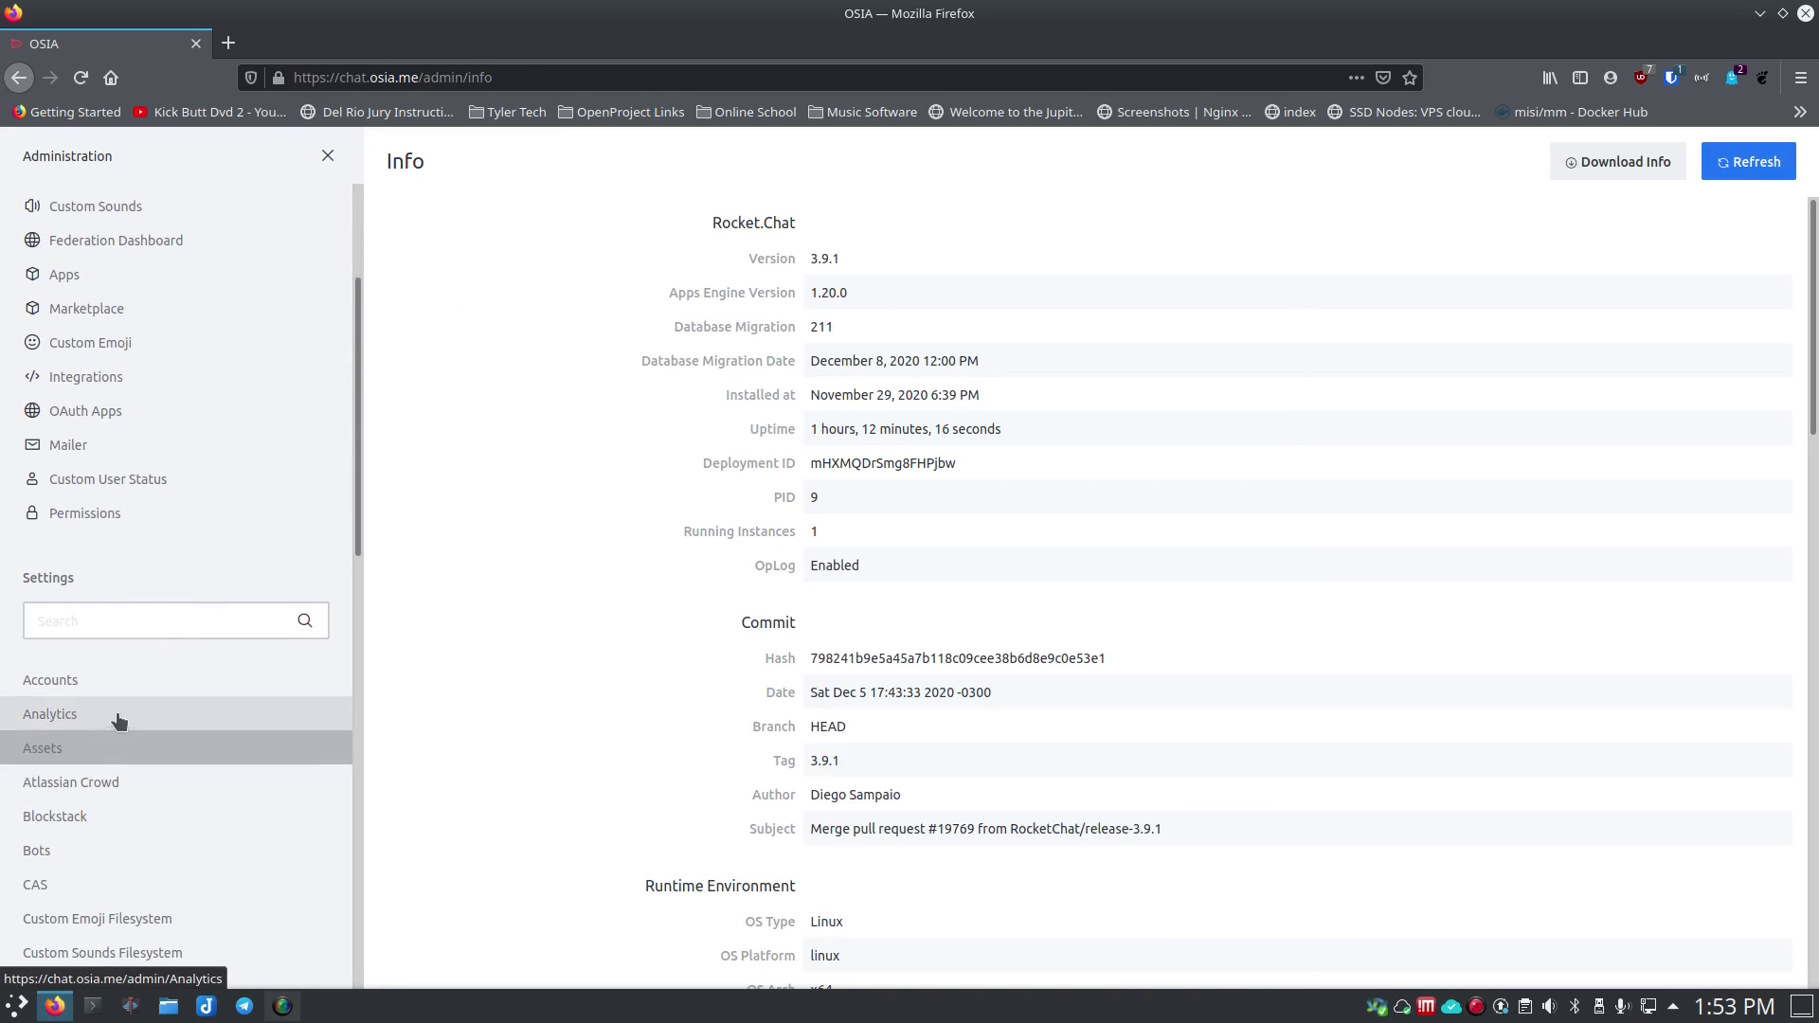
pyautogui.click(149, 749)
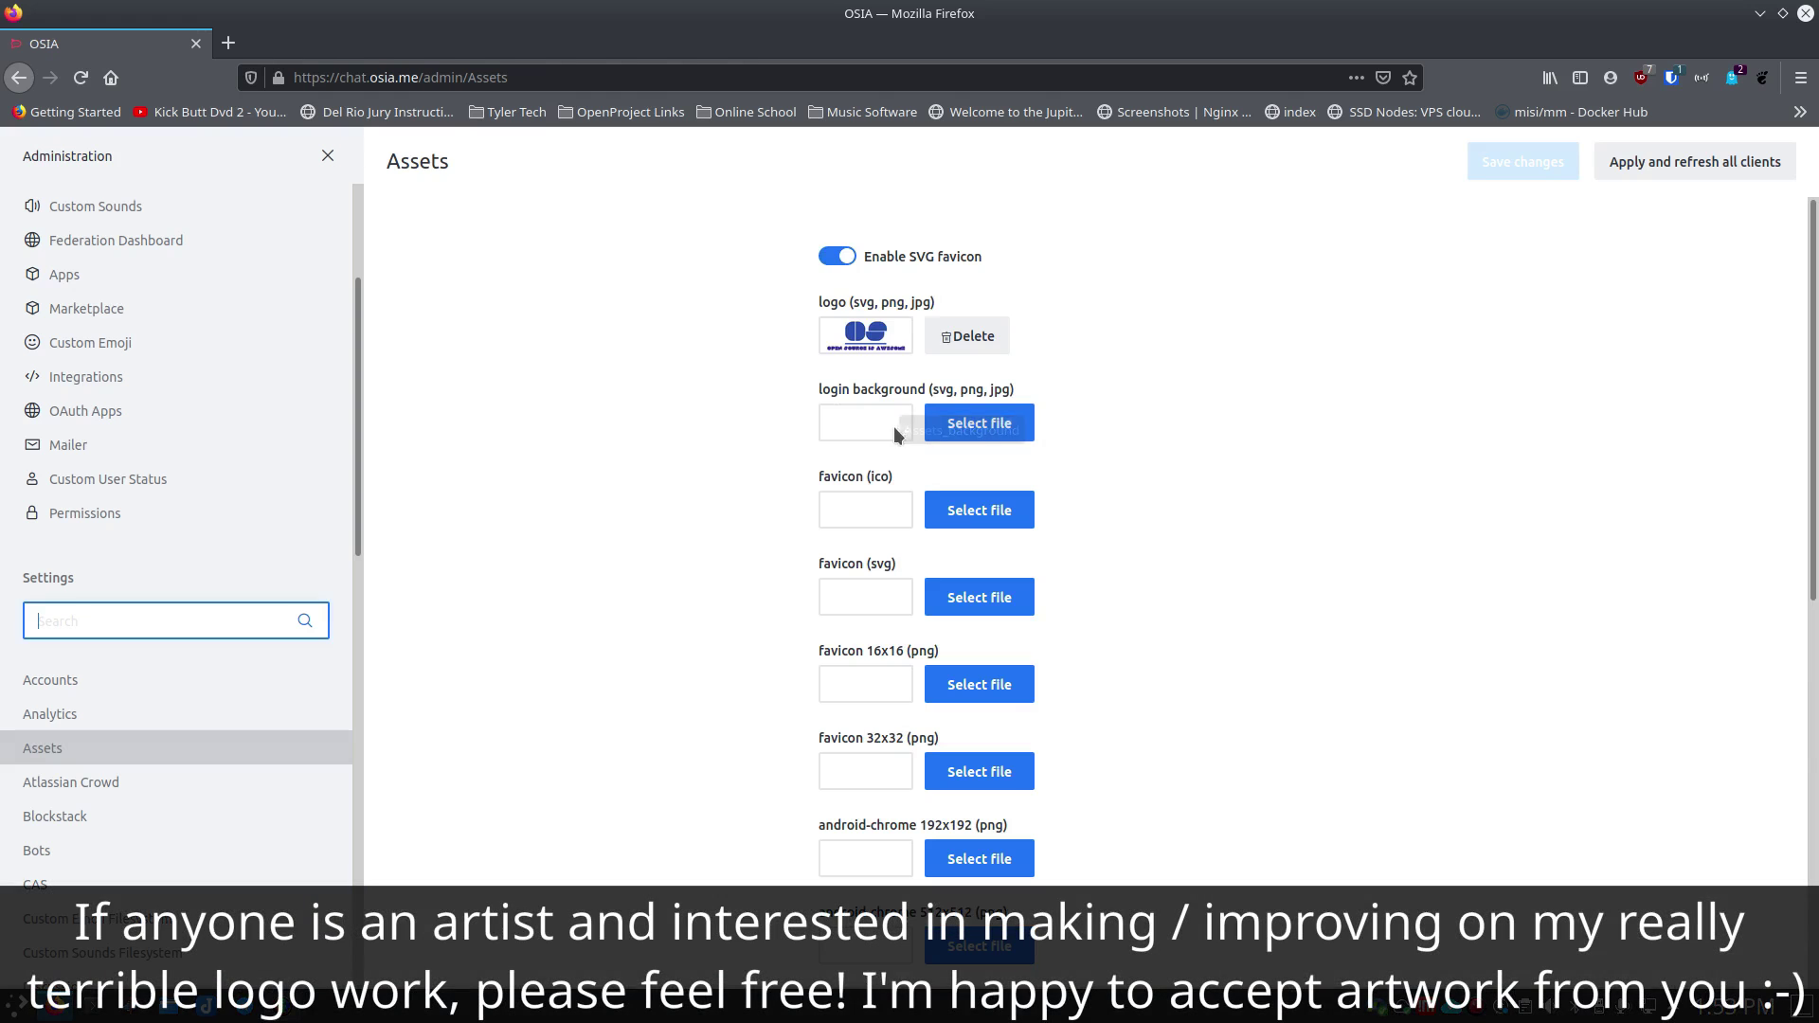
# Select open_source_banner.jpg in the file dialog for the login background slot
pyautogui.click(974, 434)
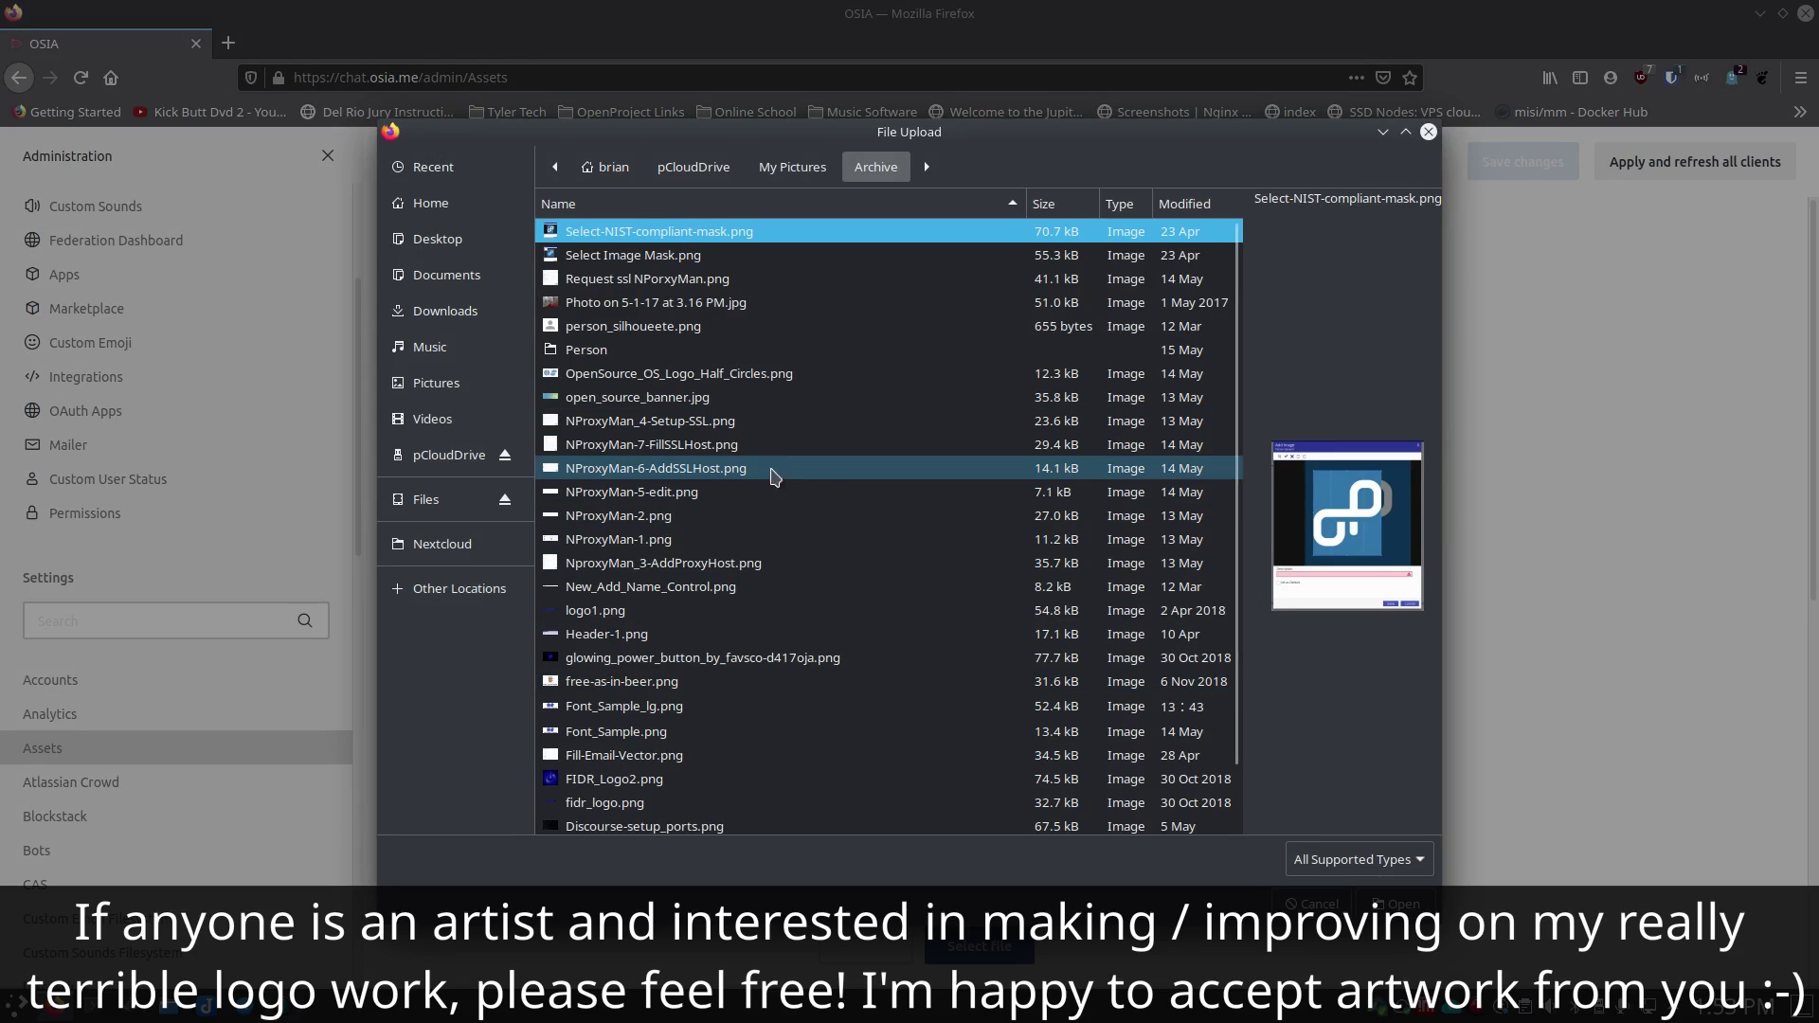
pyautogui.scroll(-1, 834, 485)
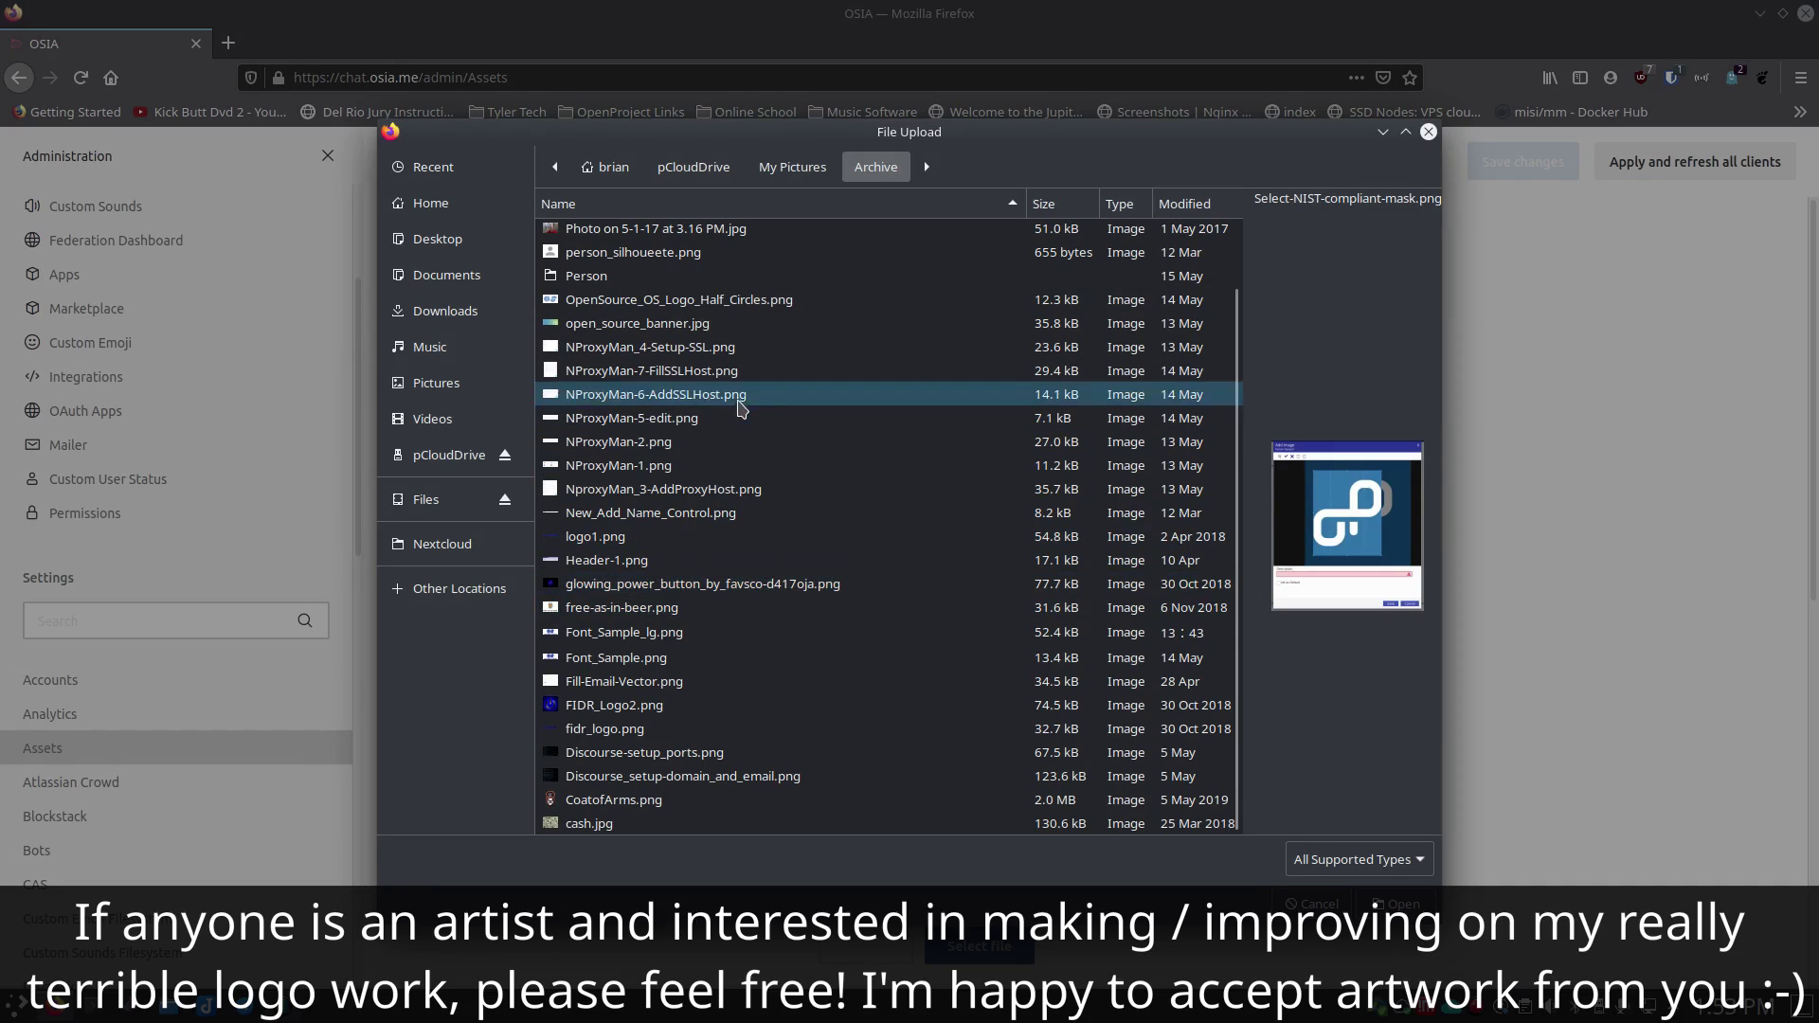
pyautogui.click(787, 325)
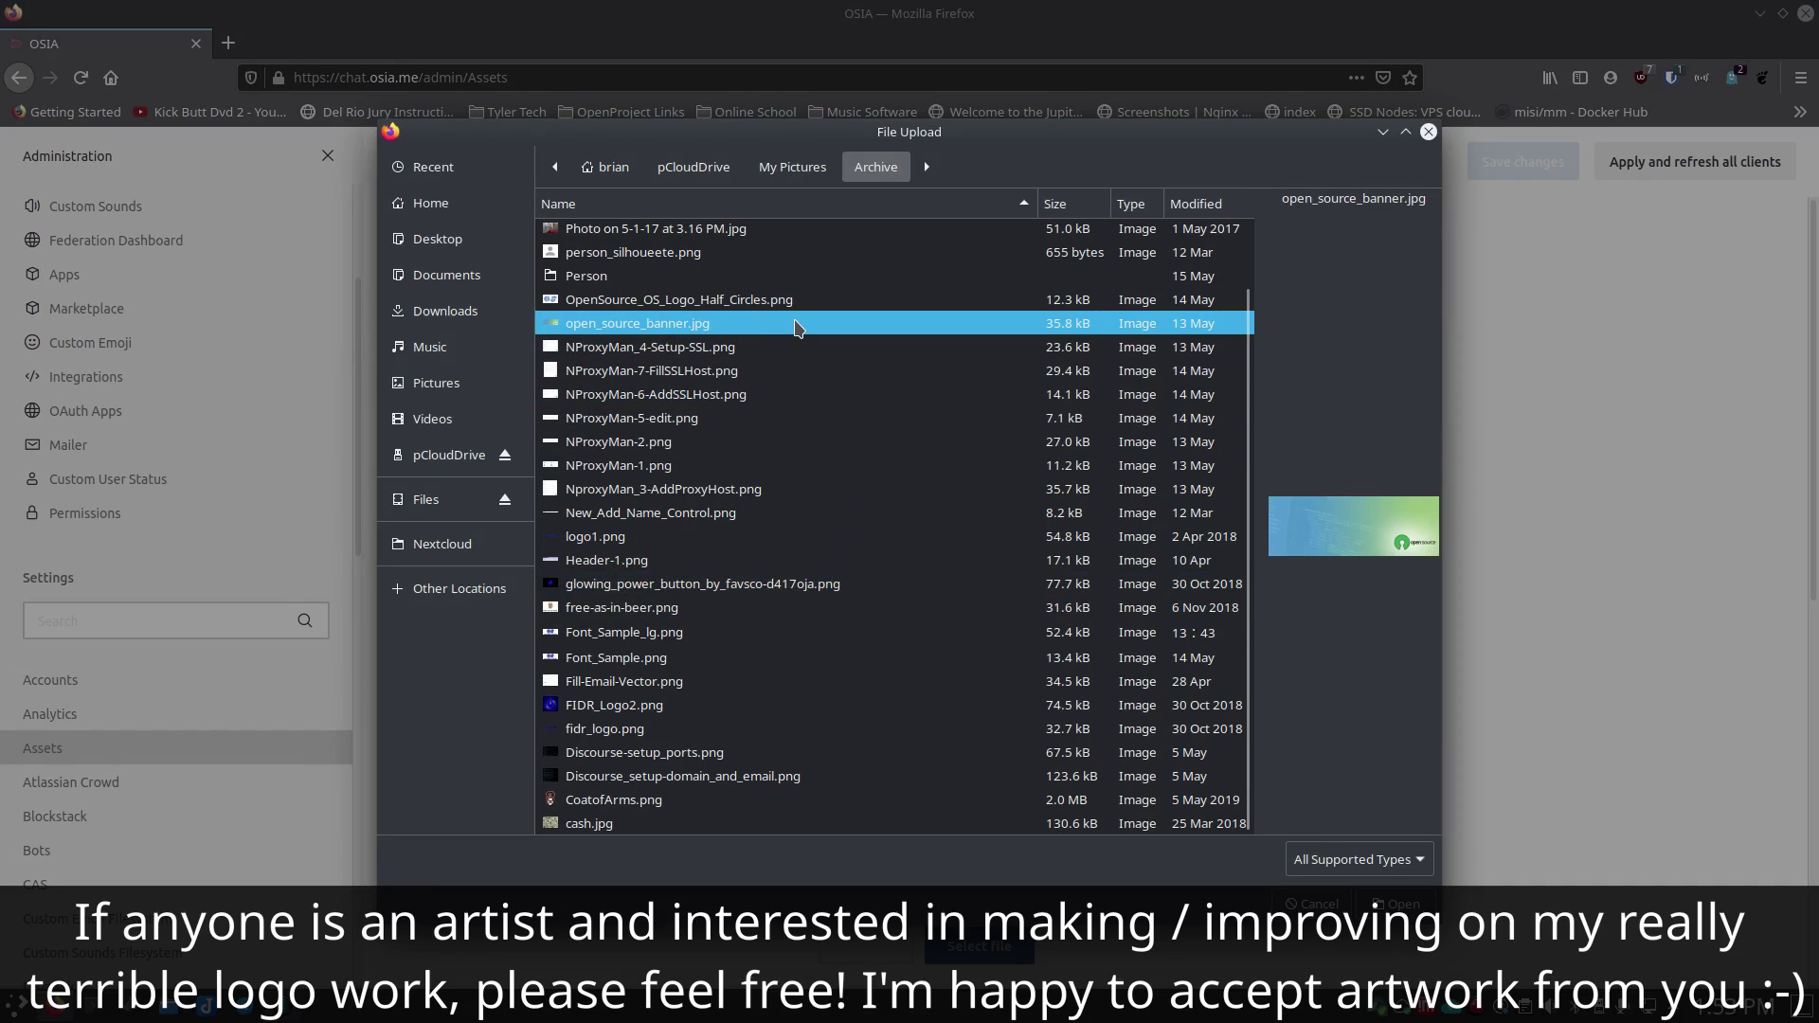
pyautogui.doubleClick(796, 325)
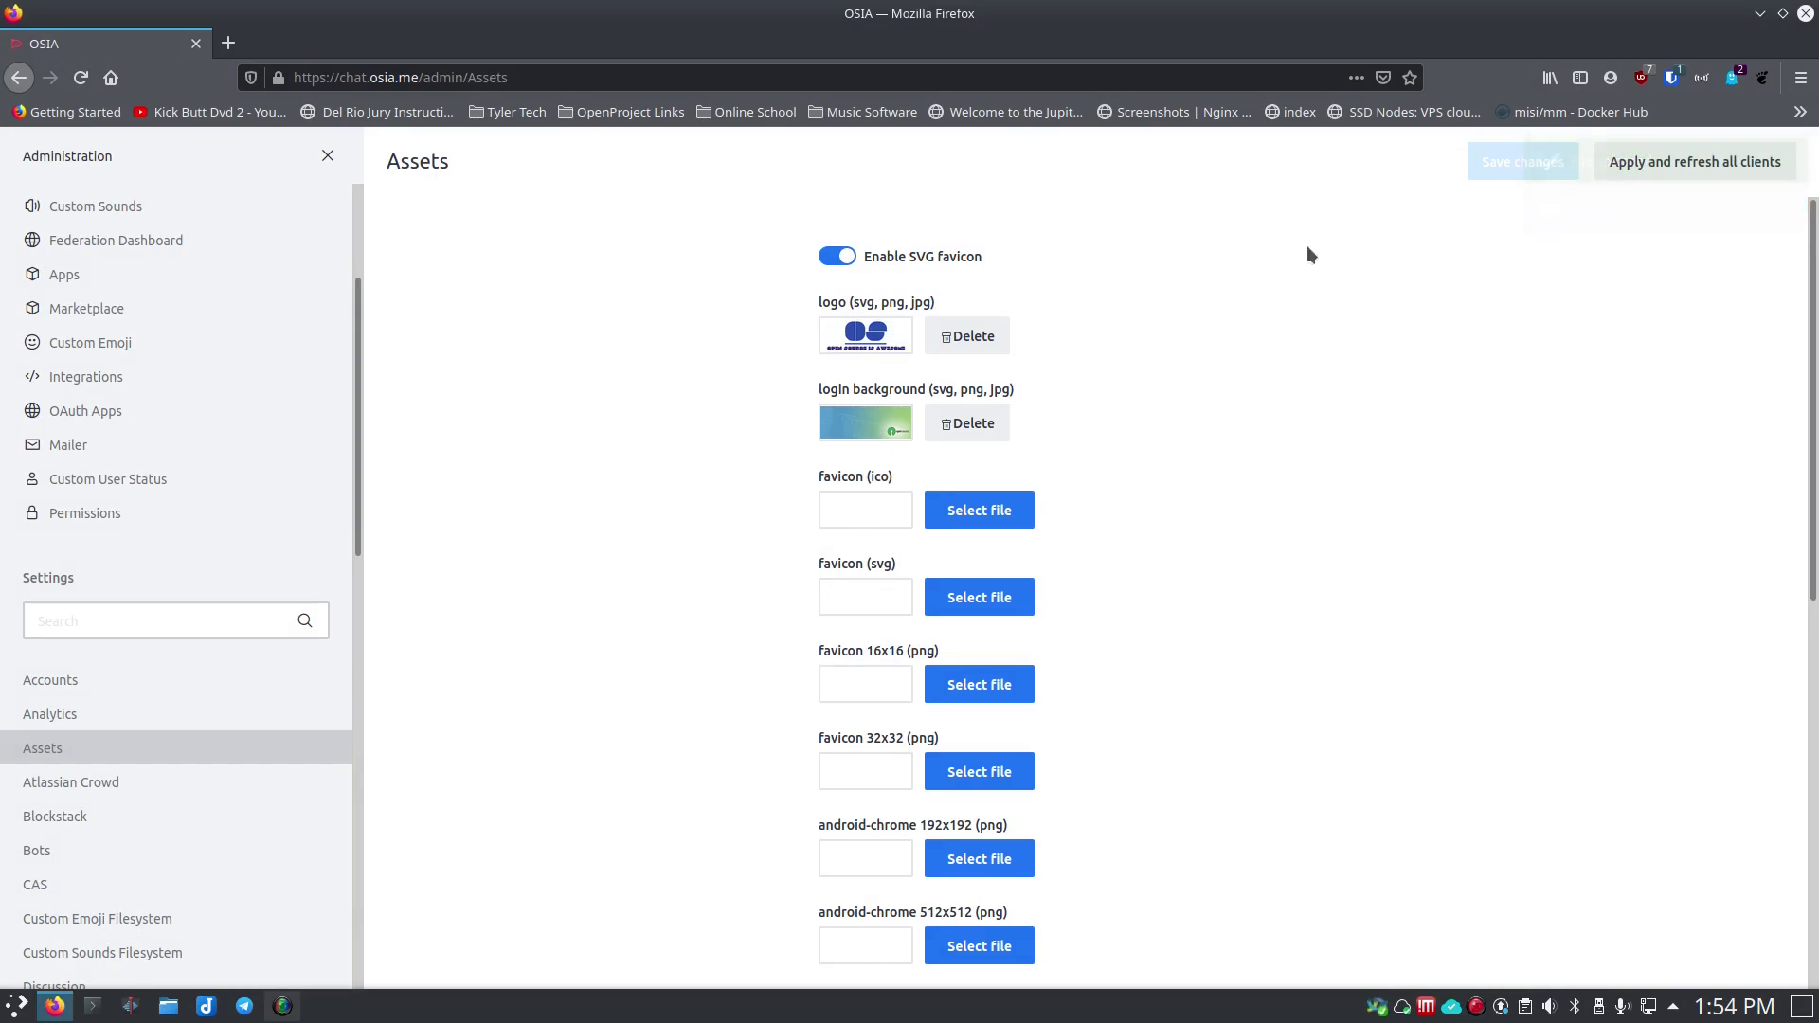
# Apply and refresh all clients, exit Administration, and log out from the avatar menu
pyautogui.click(1670, 171)
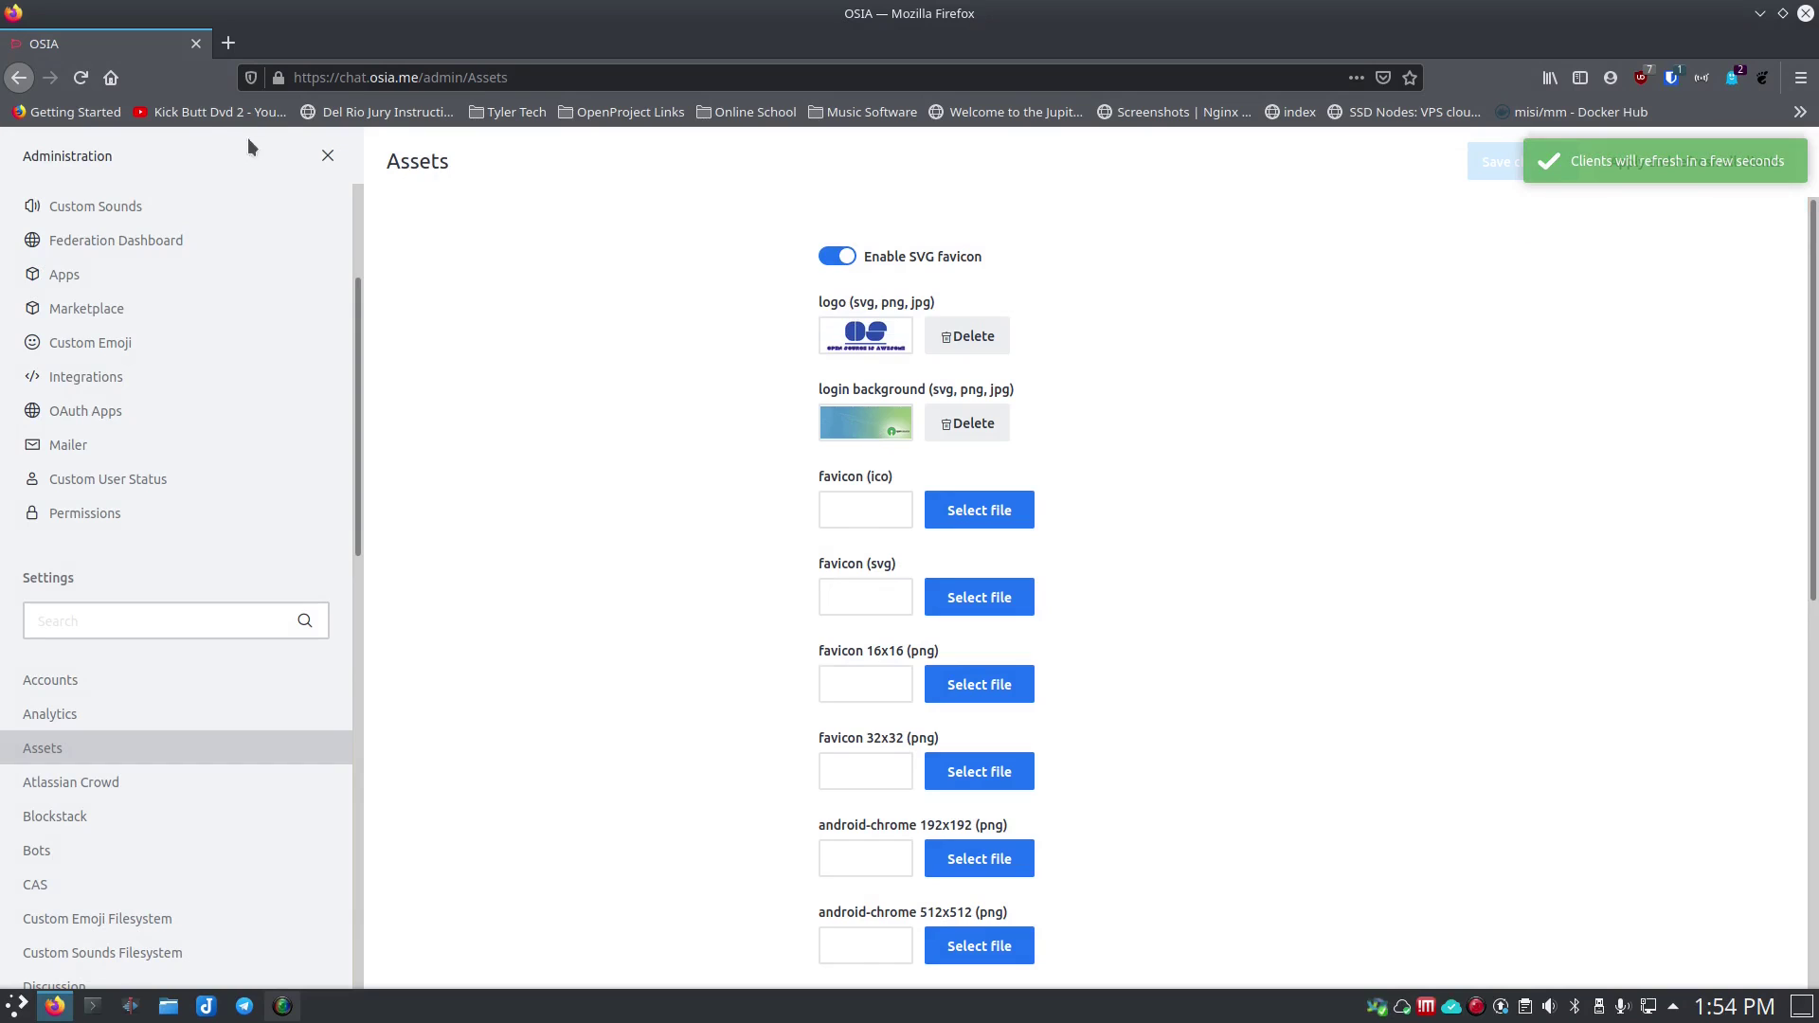
pyautogui.click(322, 155)
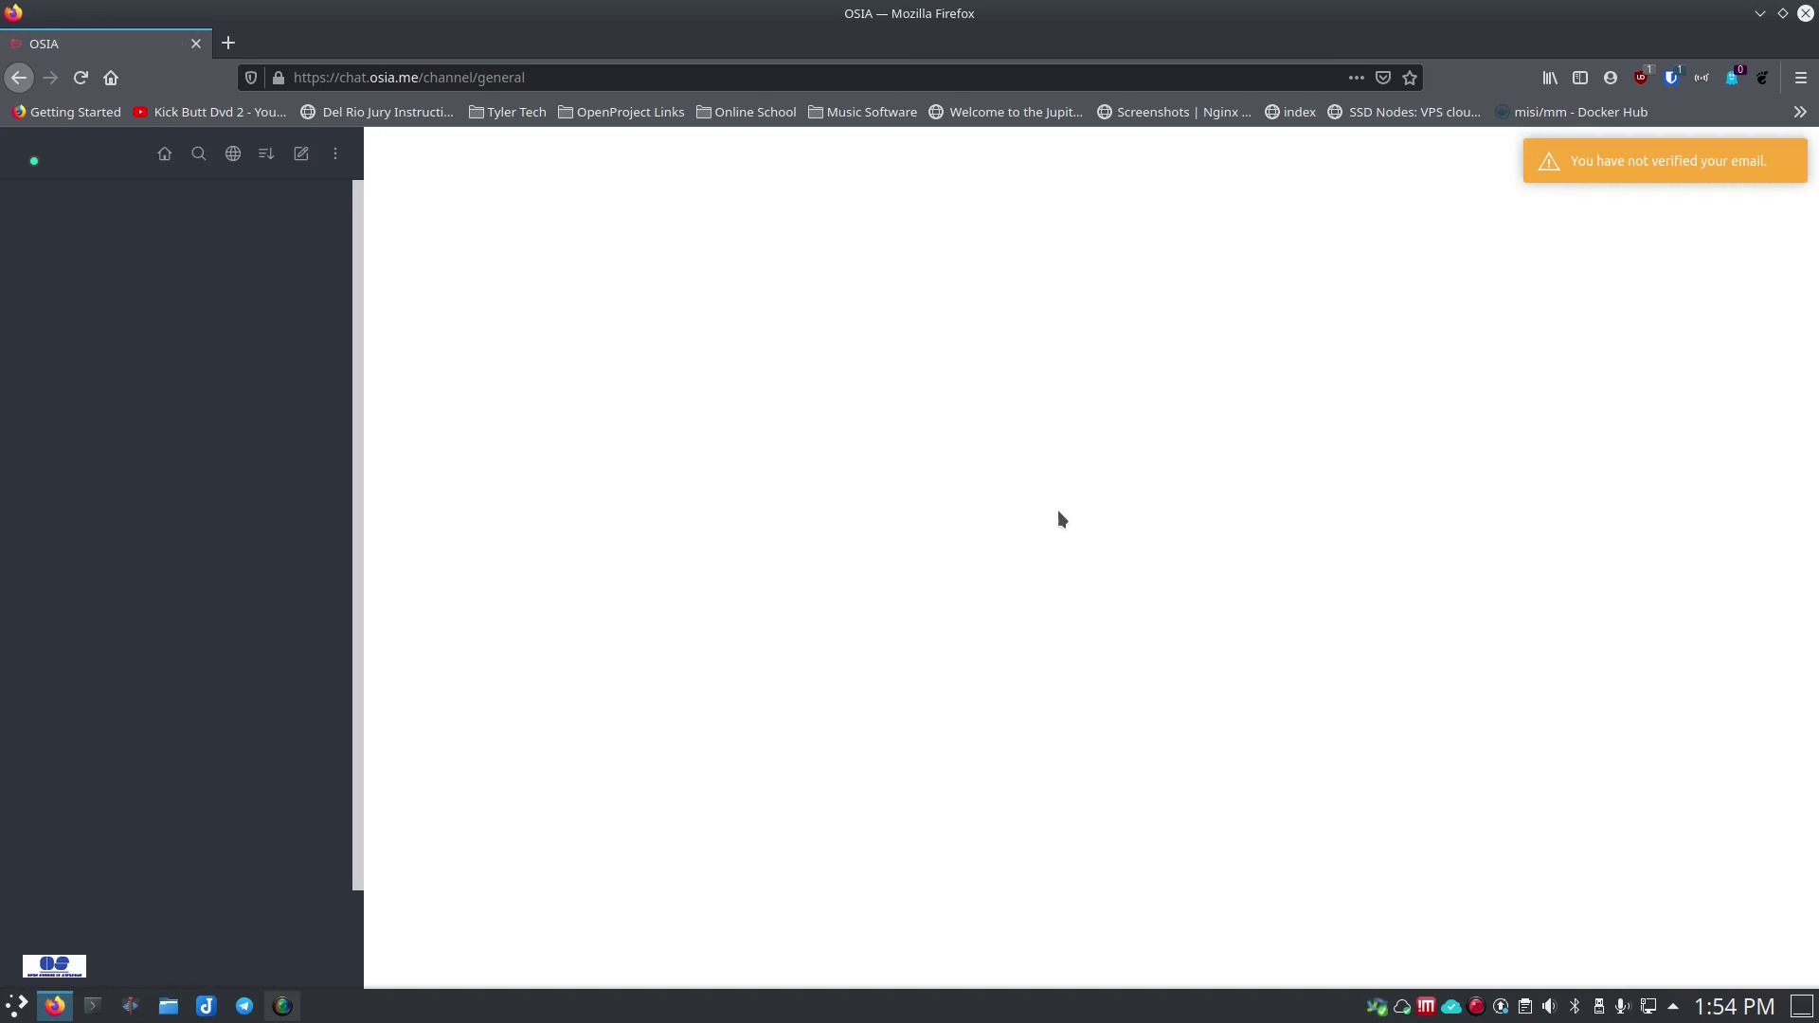
pyautogui.click(28, 153)
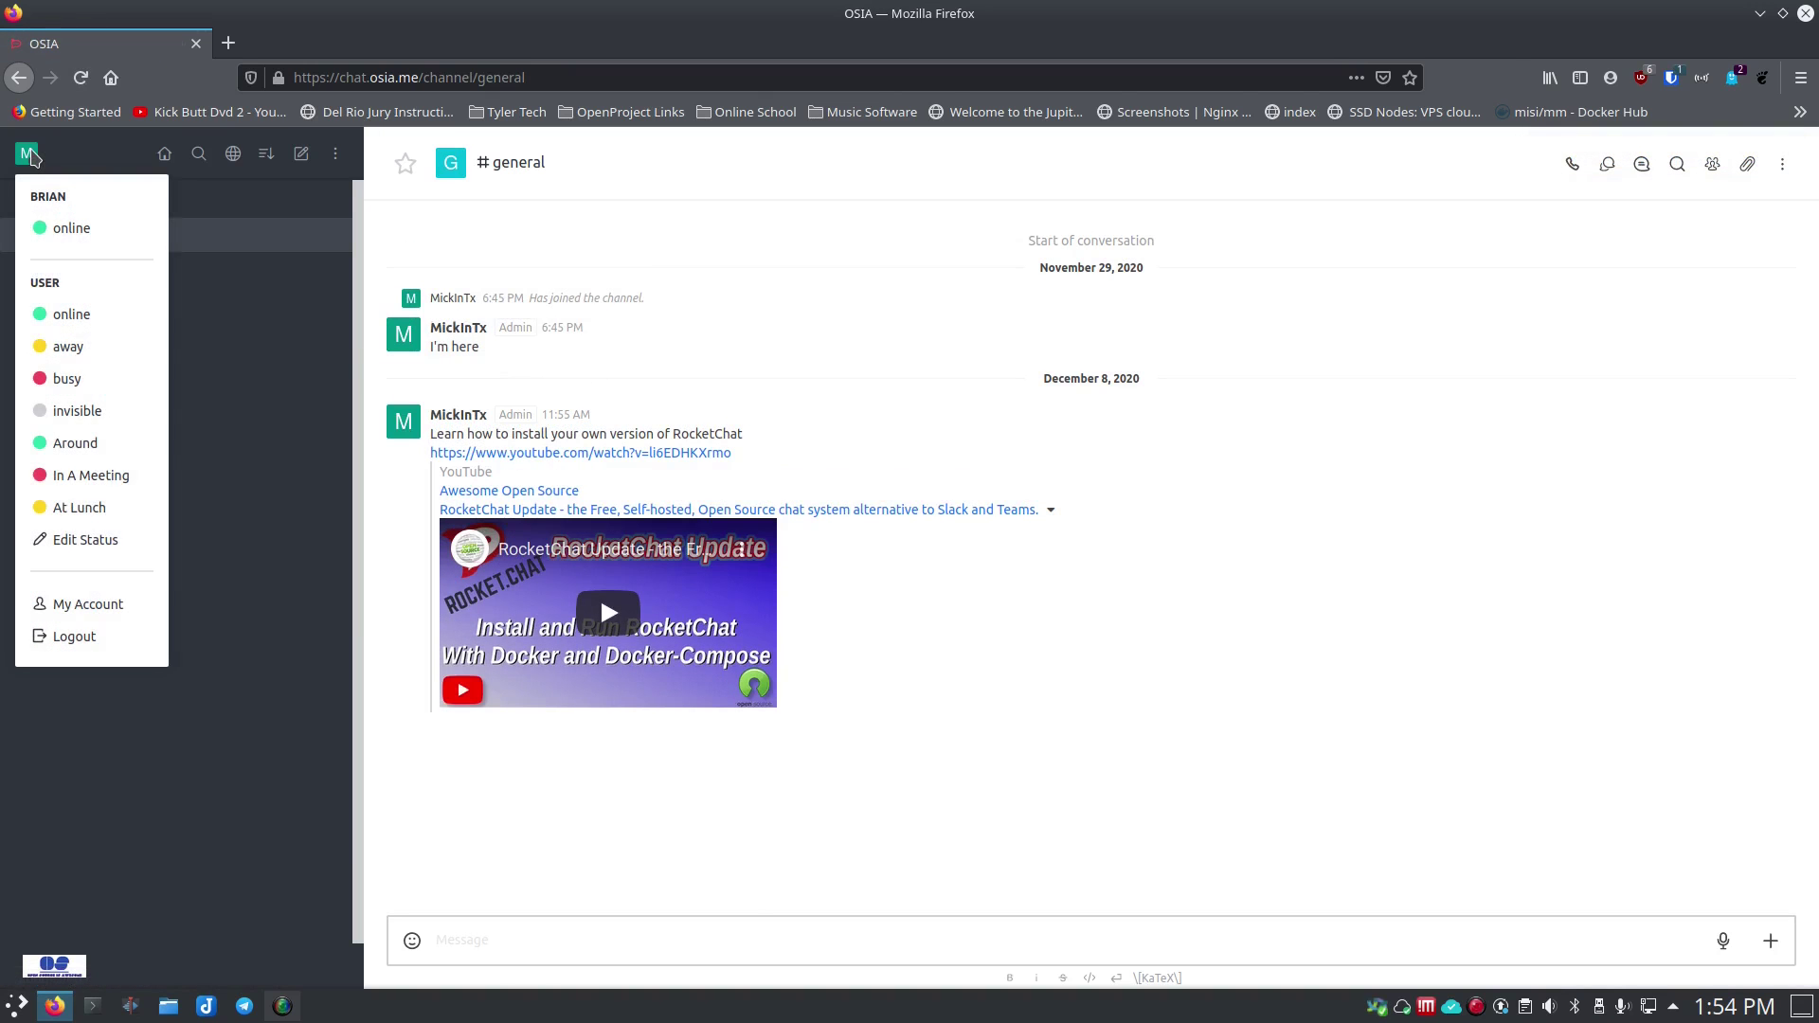
pyautogui.click(76, 636)
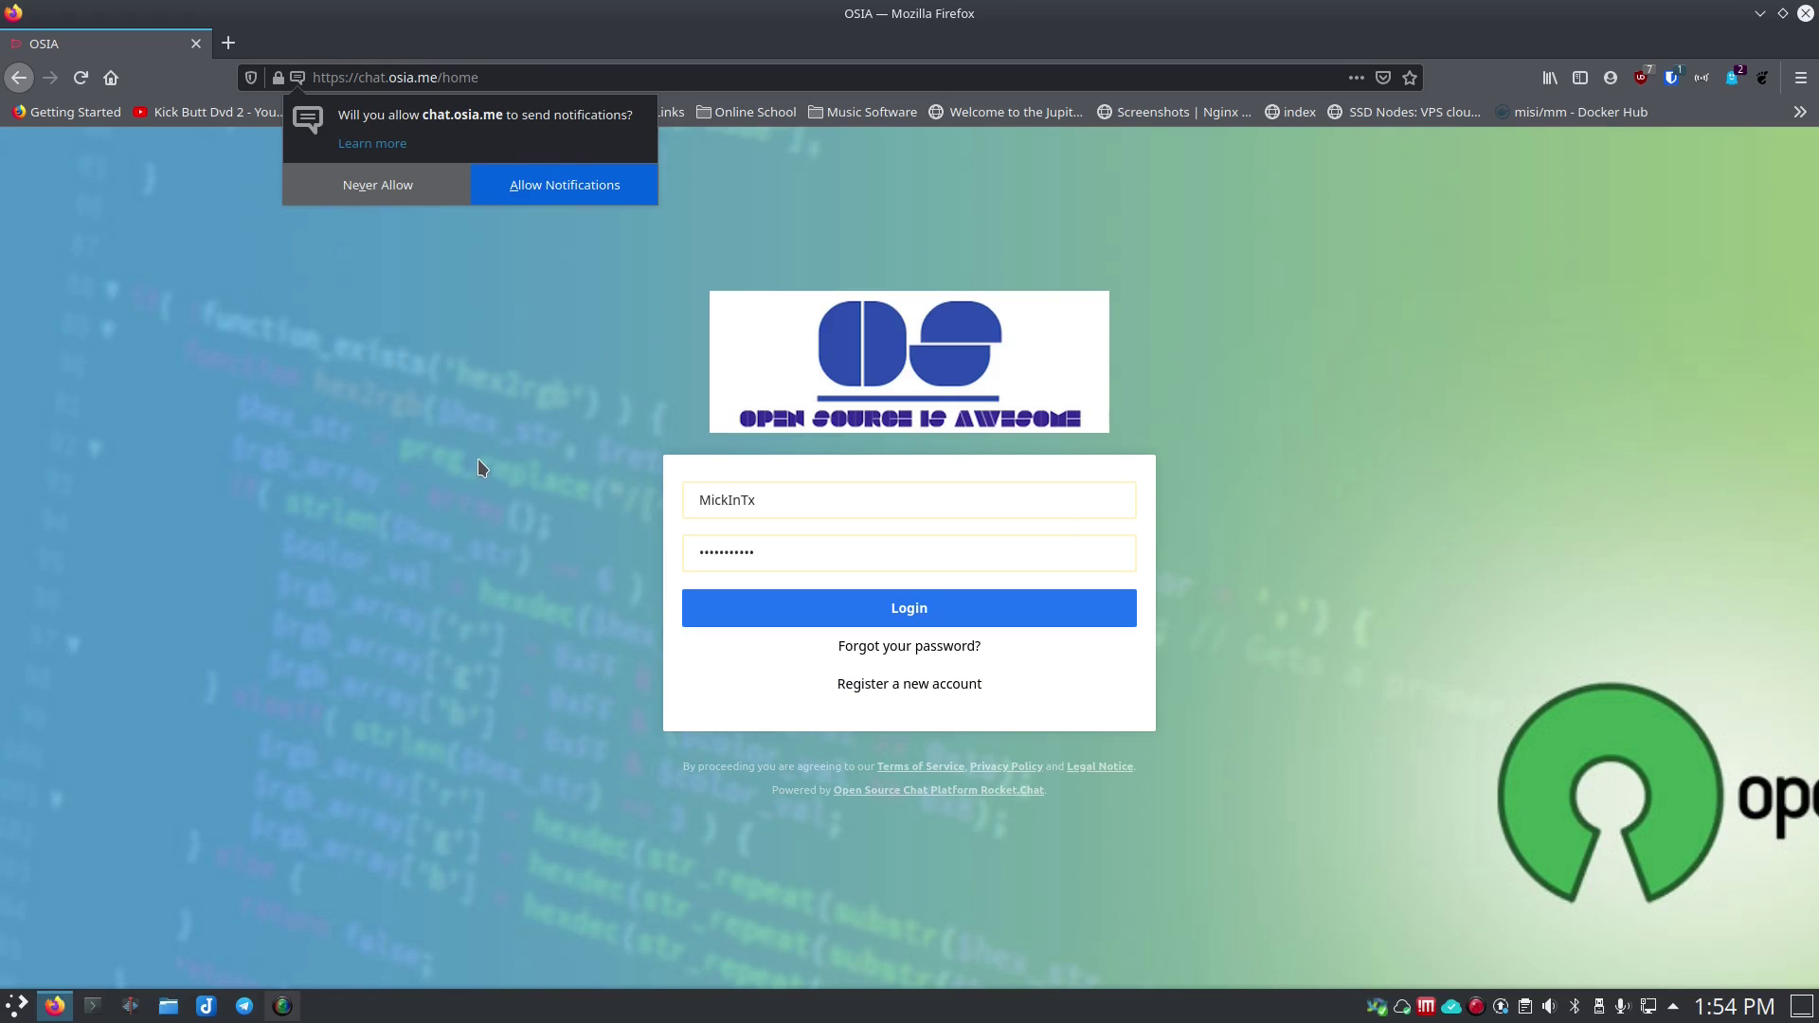
# Log in, log out again to recheck the login page, dismiss the password bar, and re-login
pyautogui.click(938, 608)
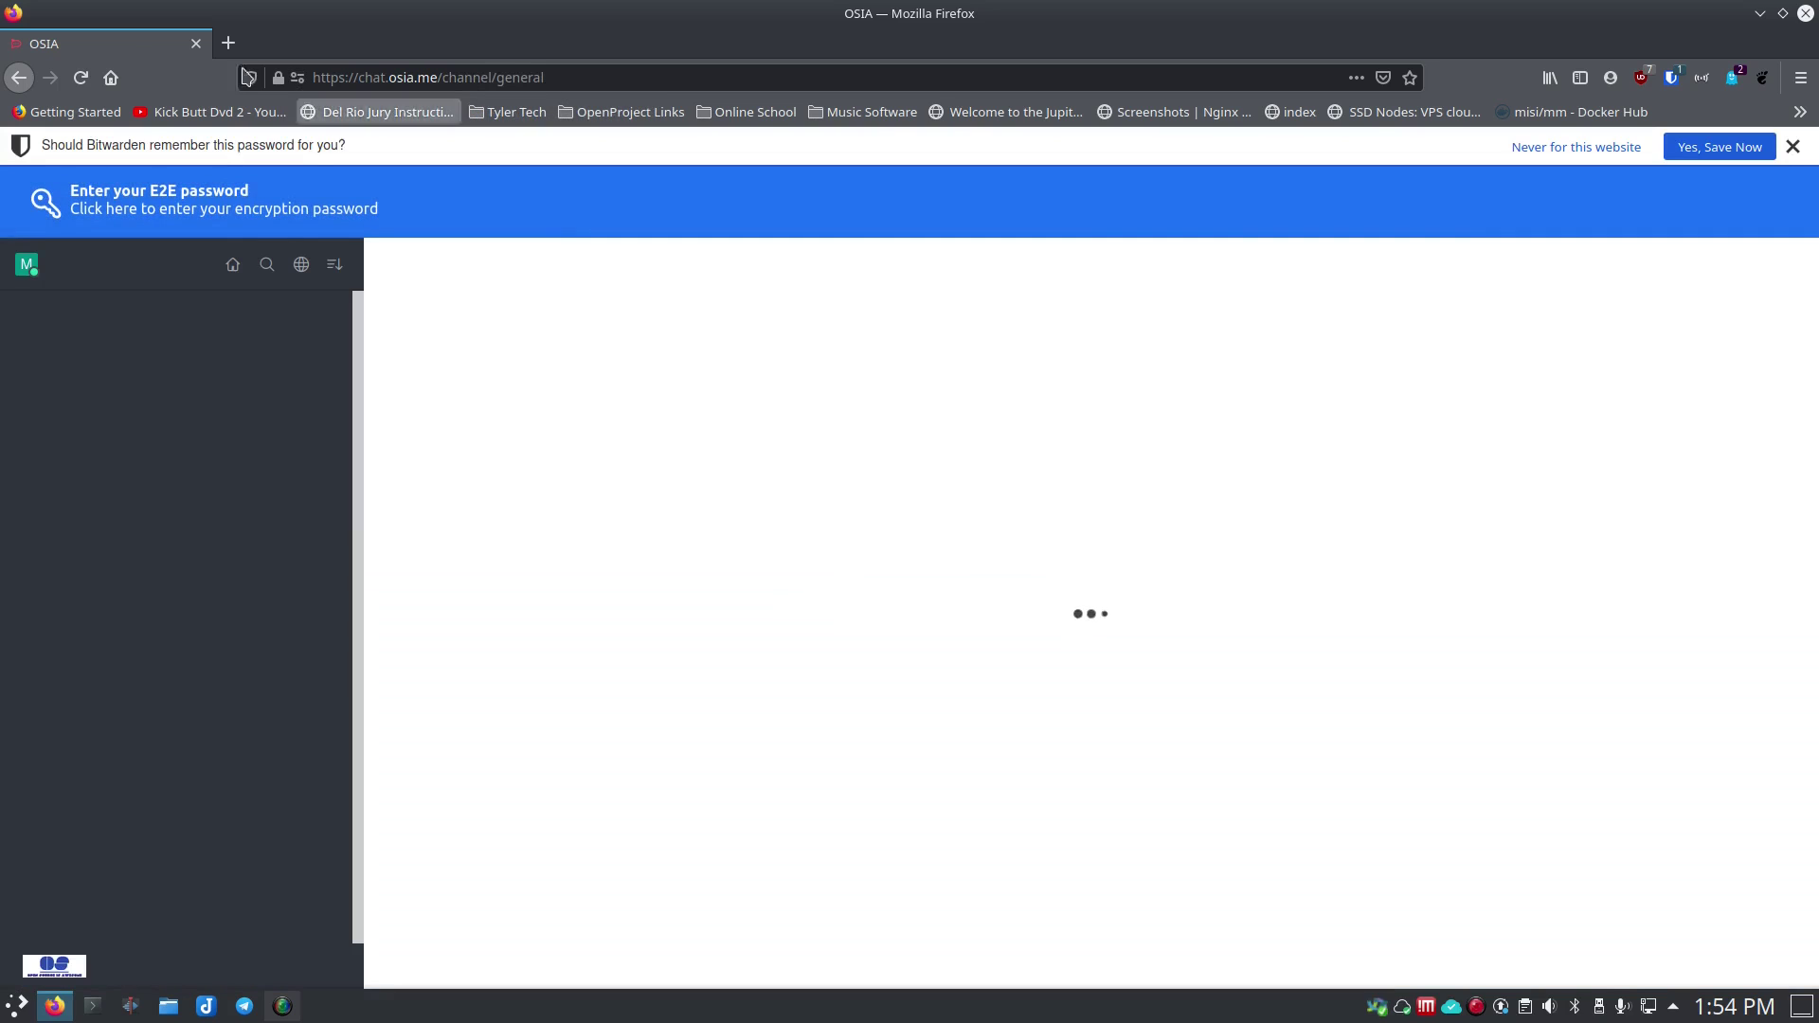
pyautogui.click(26, 266)
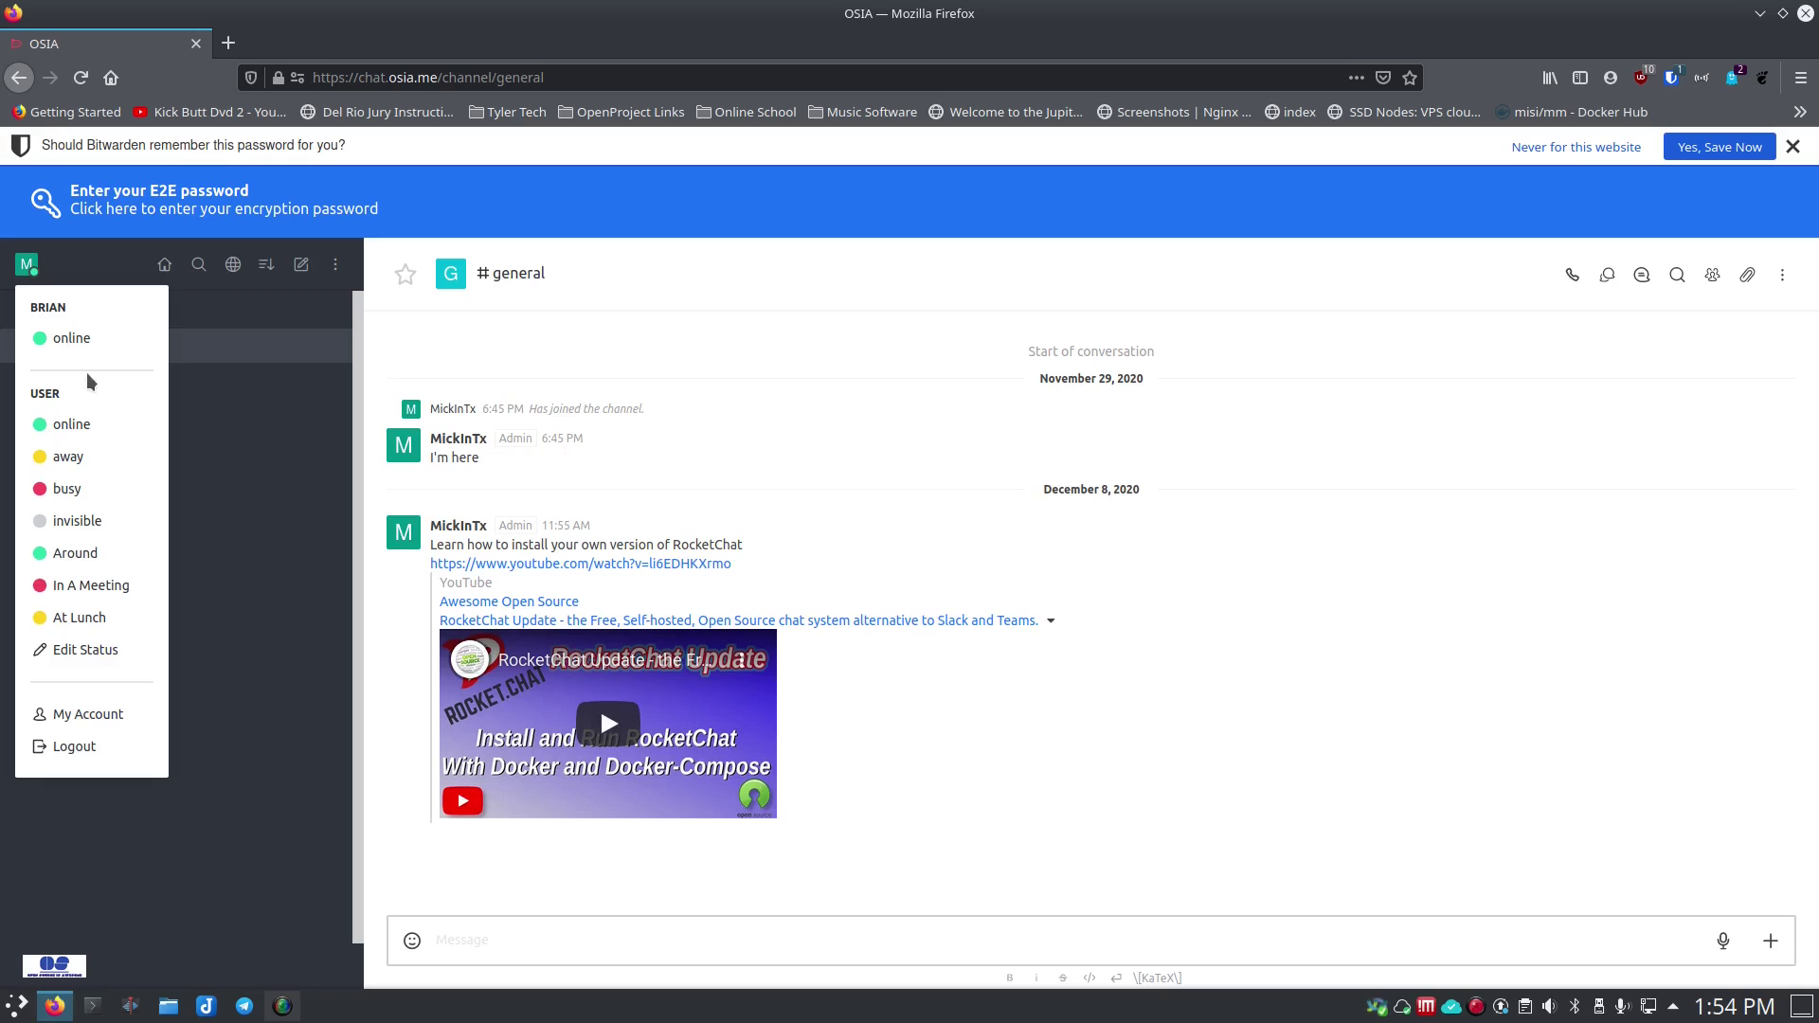
pyautogui.click(74, 747)
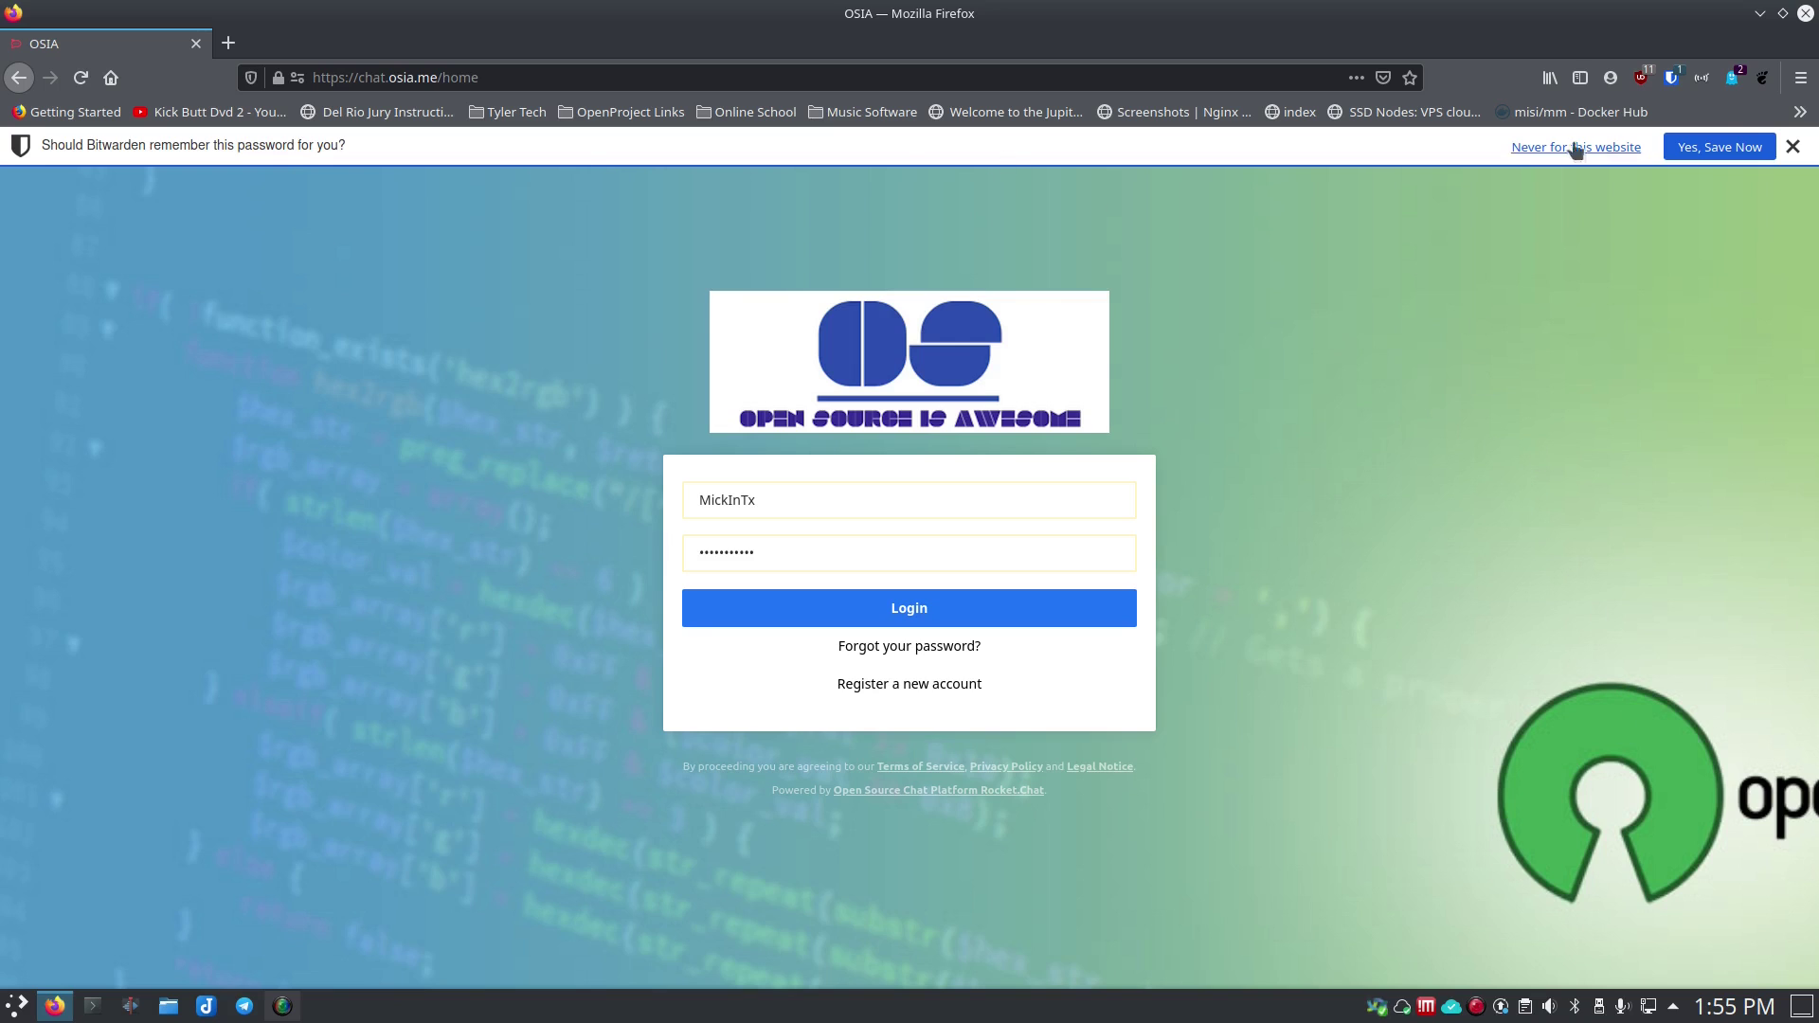
pyautogui.click(1716, 150)
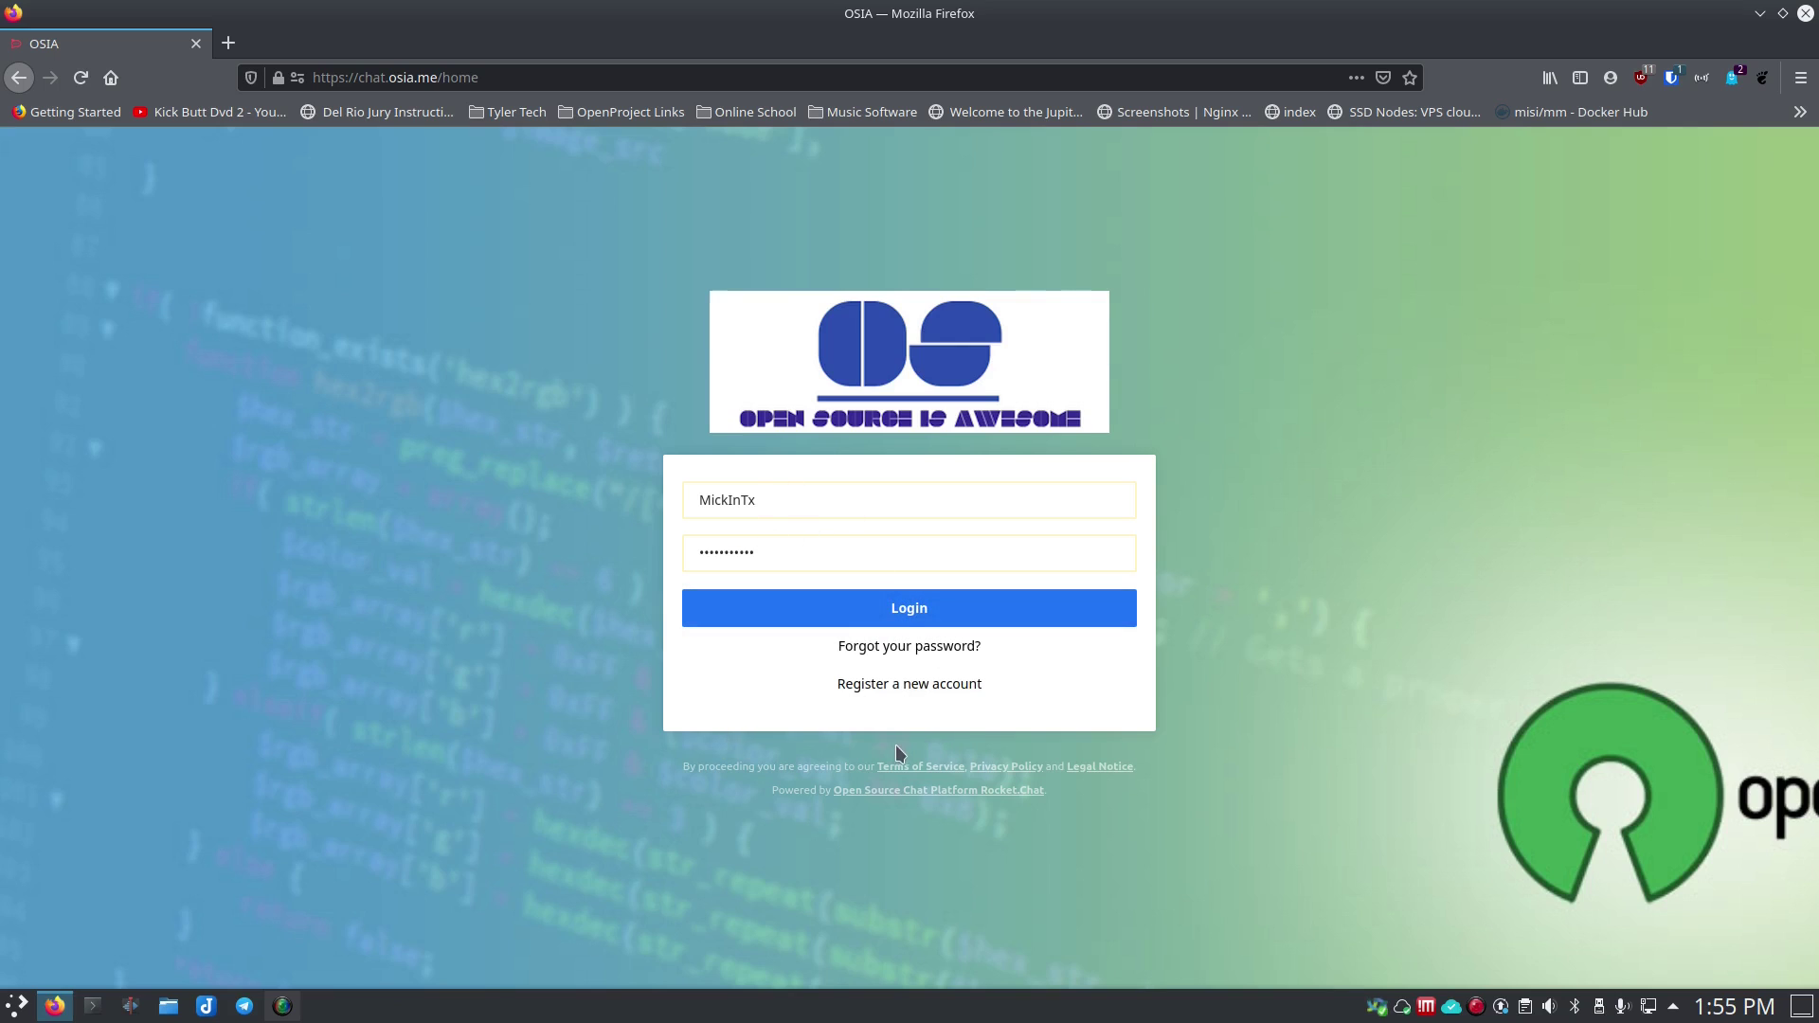
pyautogui.click(918, 615)
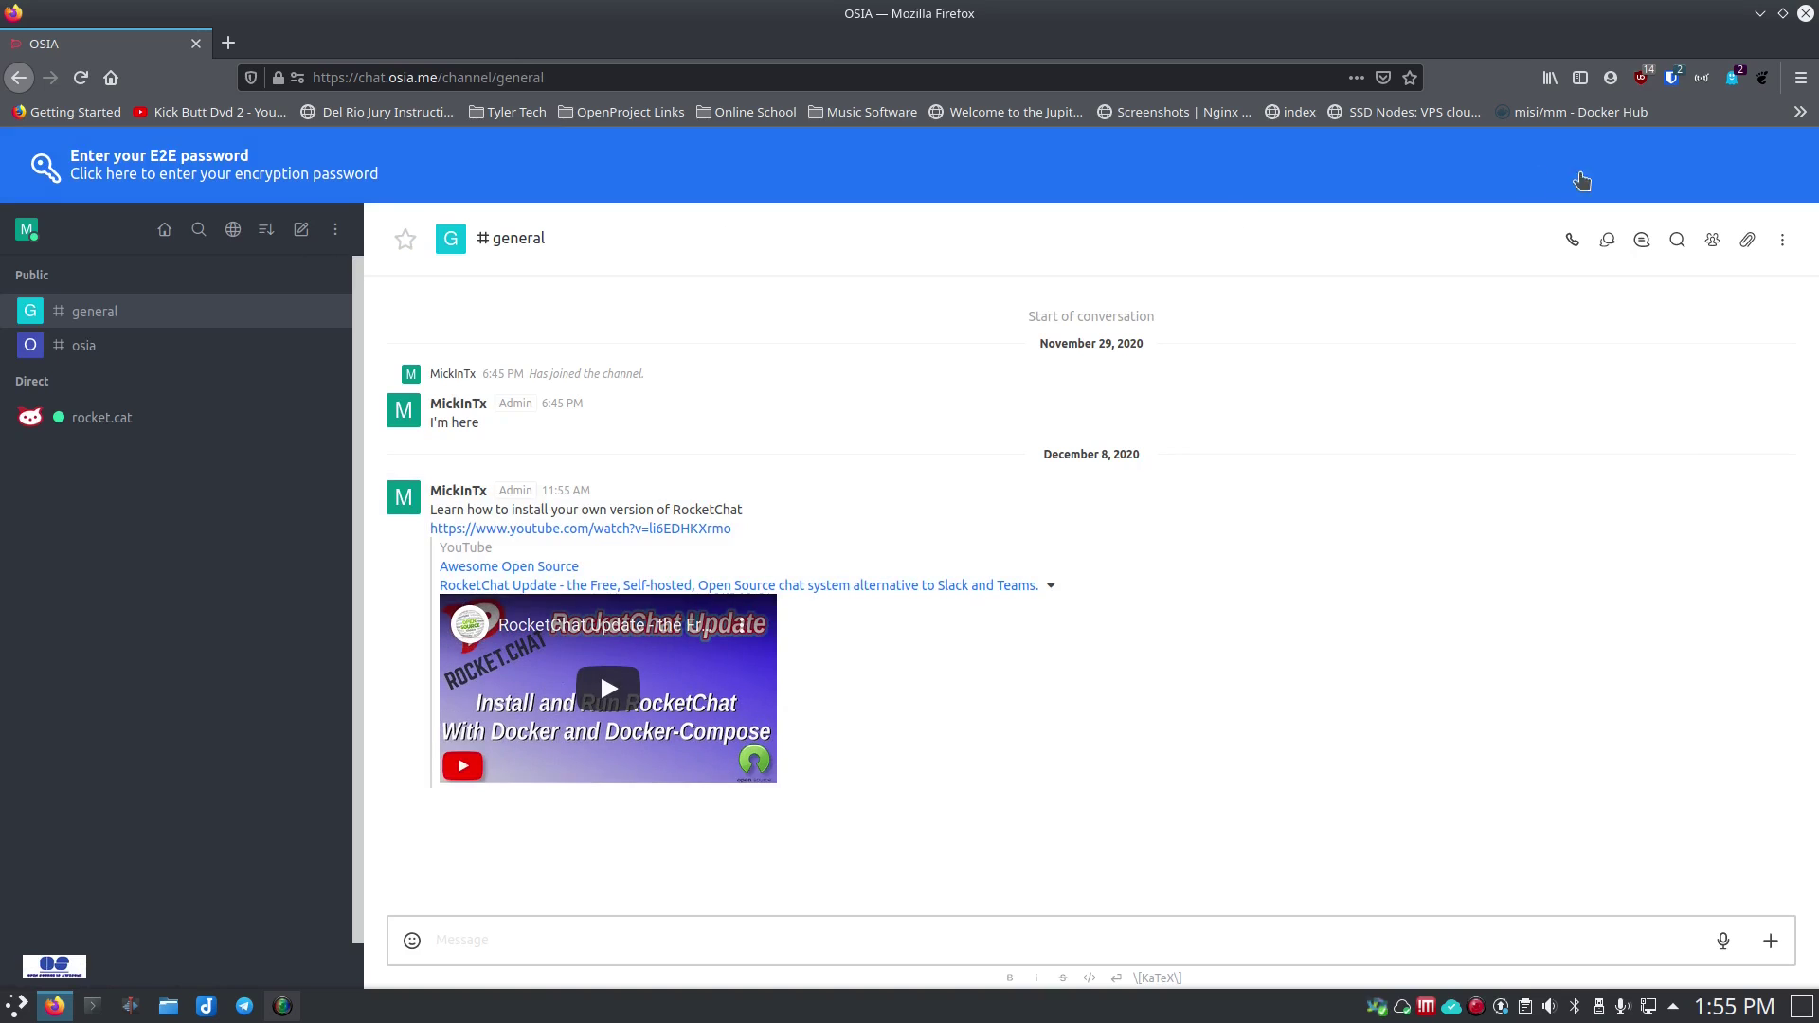
# Postpone the E2E password with 'I'll do it later', then open Administration
pyautogui.click(201, 169)
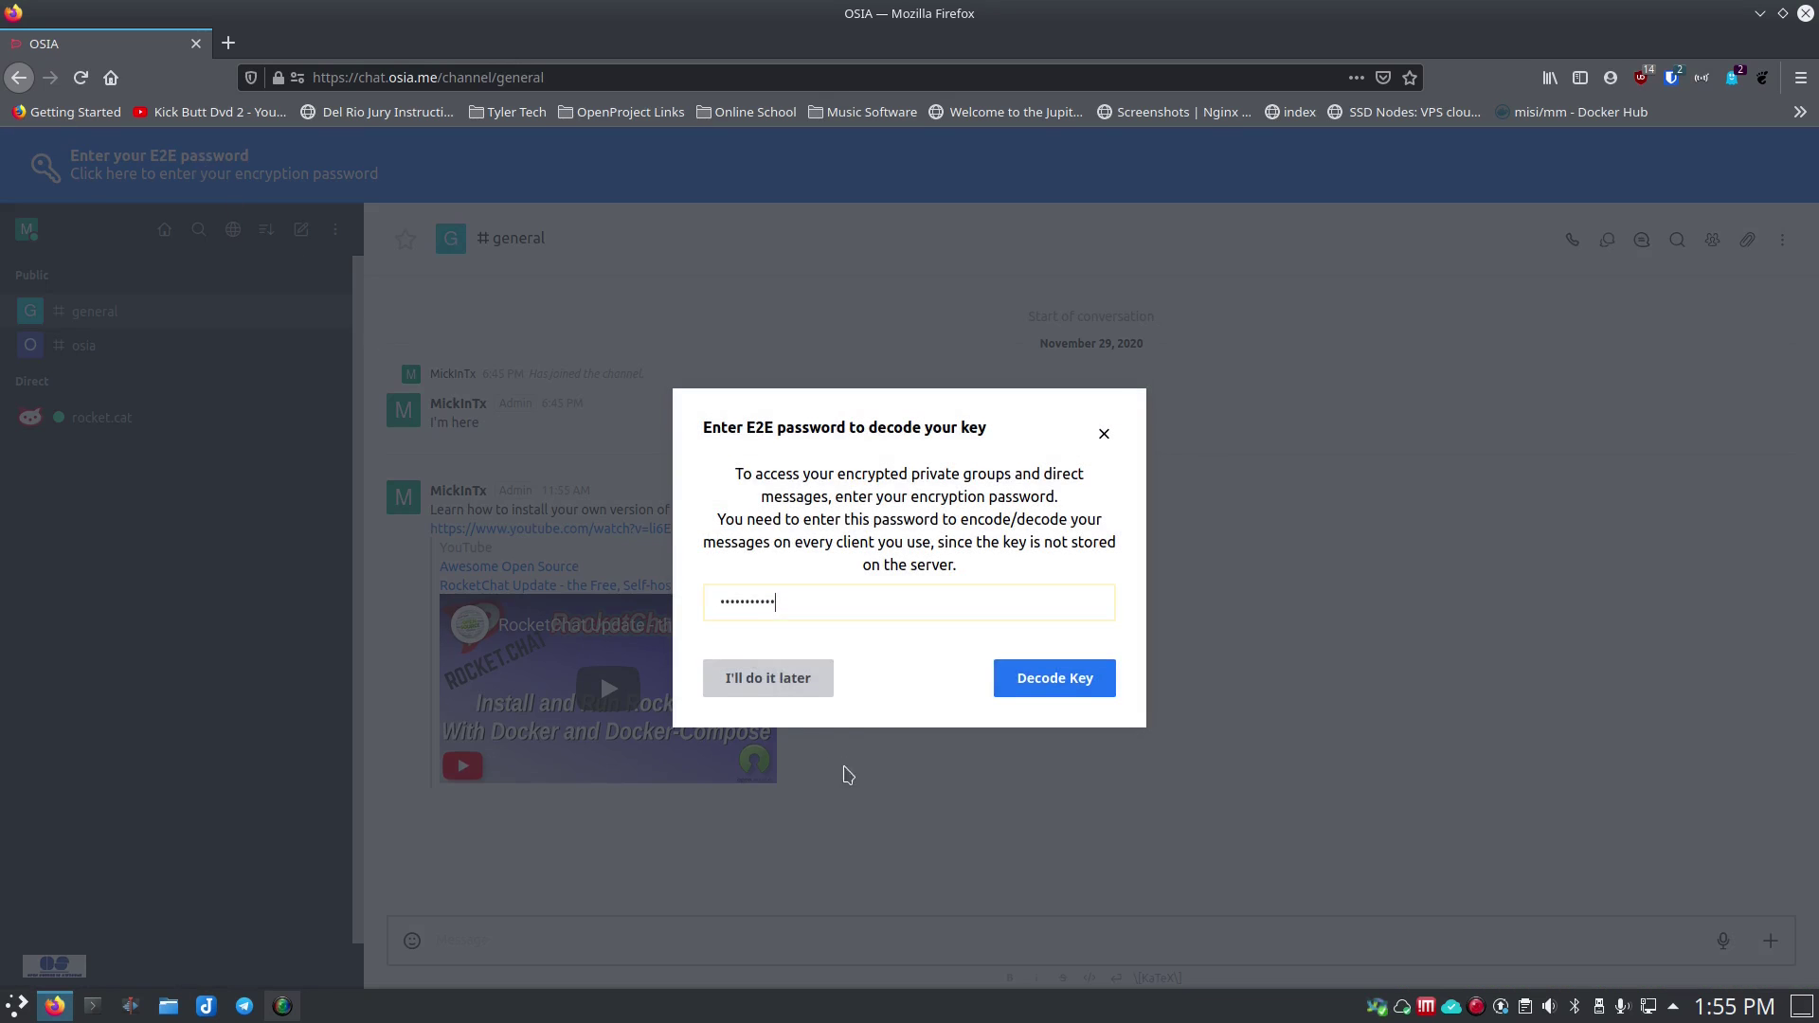
pyautogui.click(804, 681)
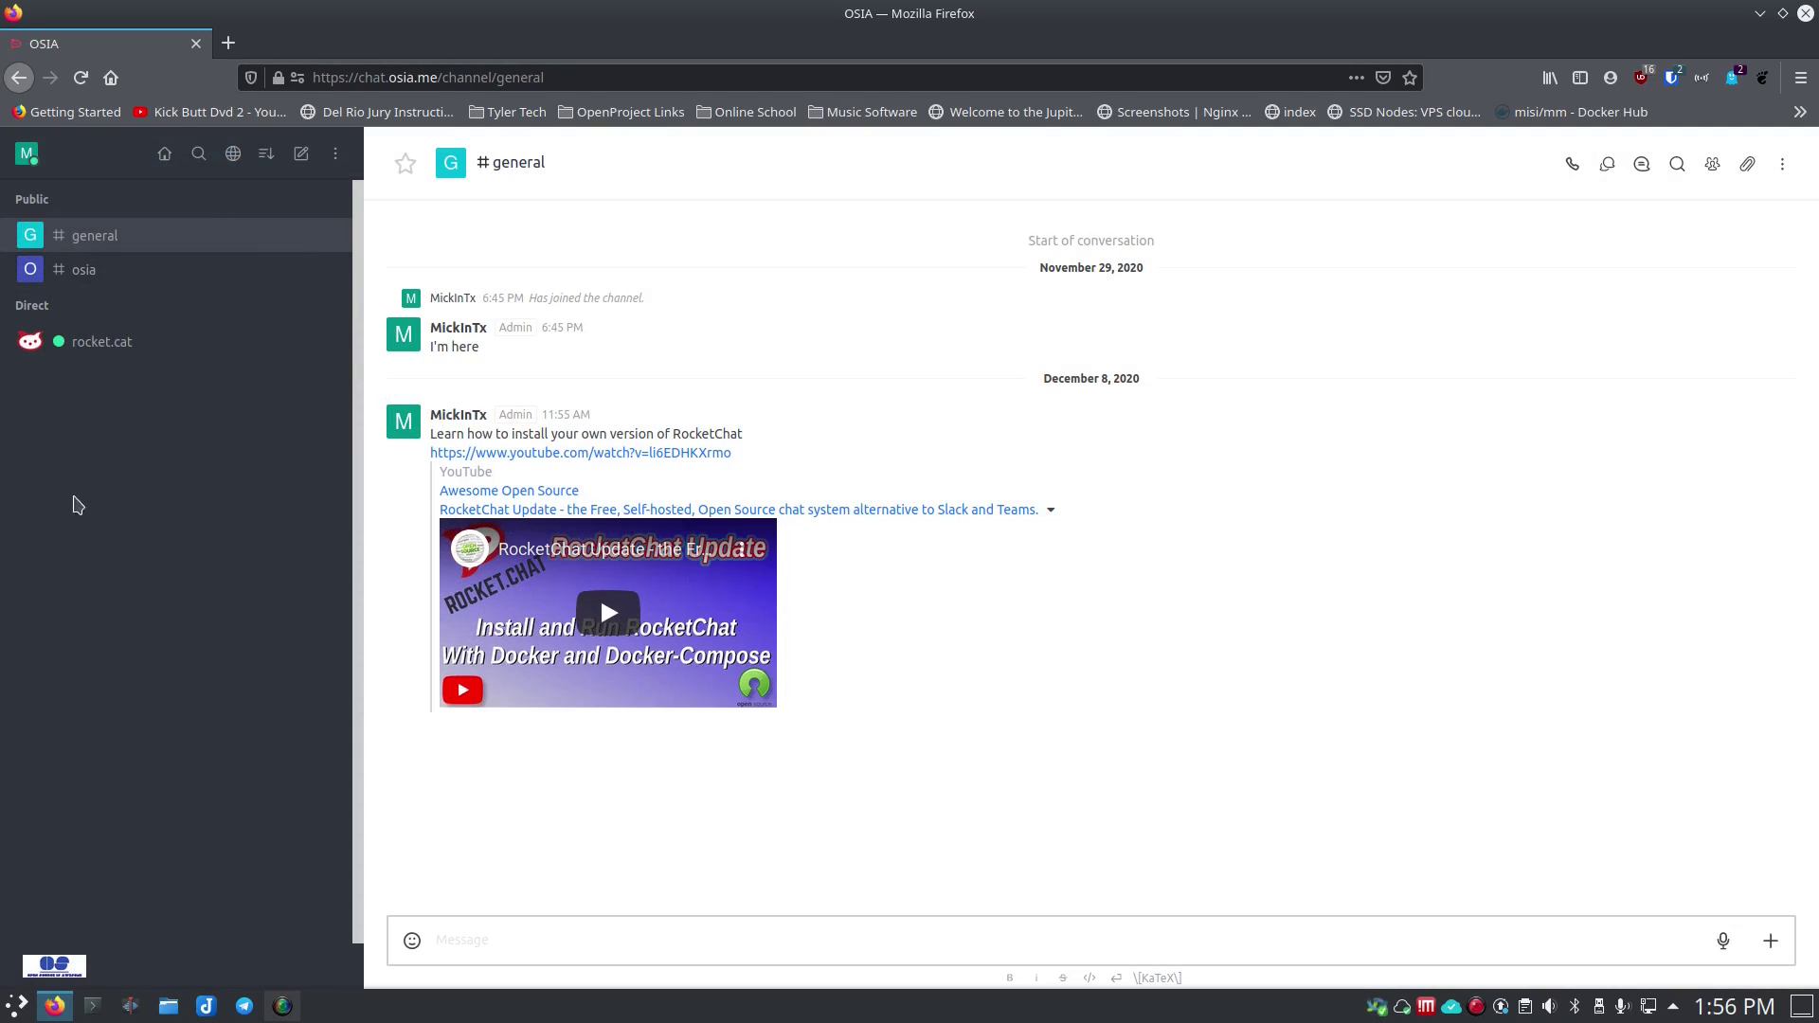
pyautogui.click(336, 154)
pyautogui.click(396, 206)
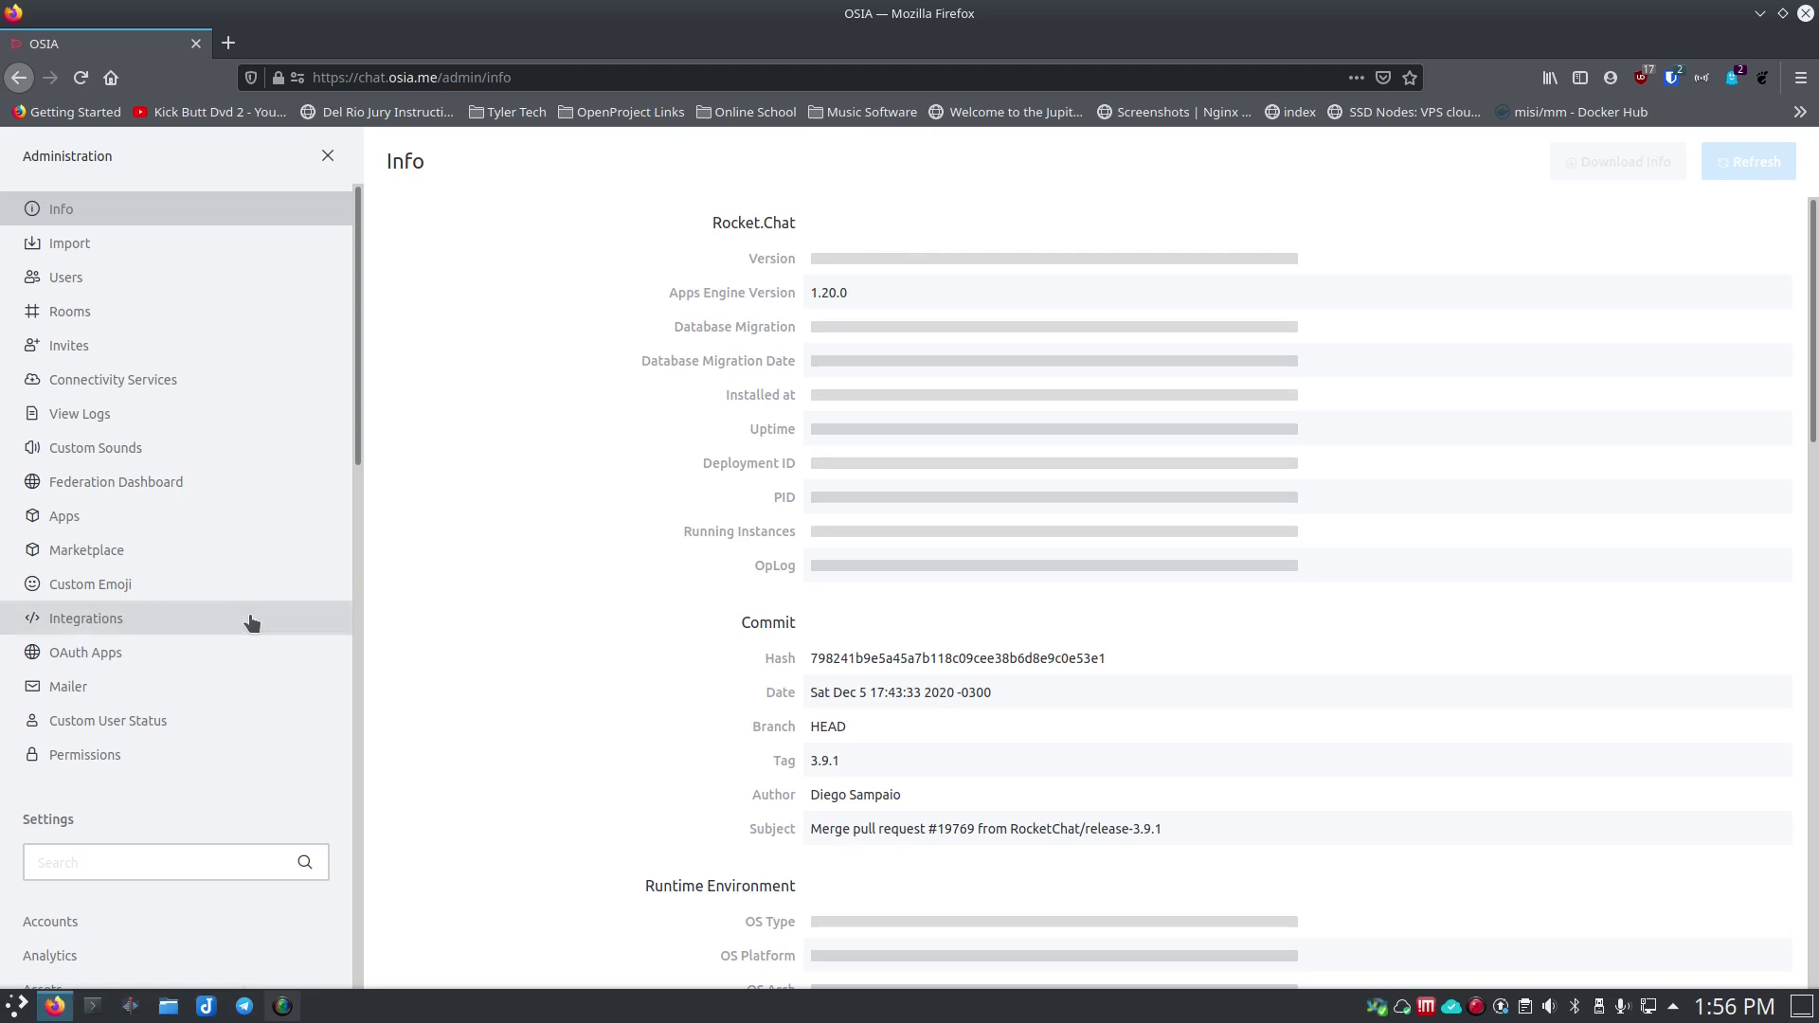
# In Custom Sounds, view the Add Custom Sound form and close it
pyautogui.scroll(-2, 189, 474)
pyautogui.click(163, 354)
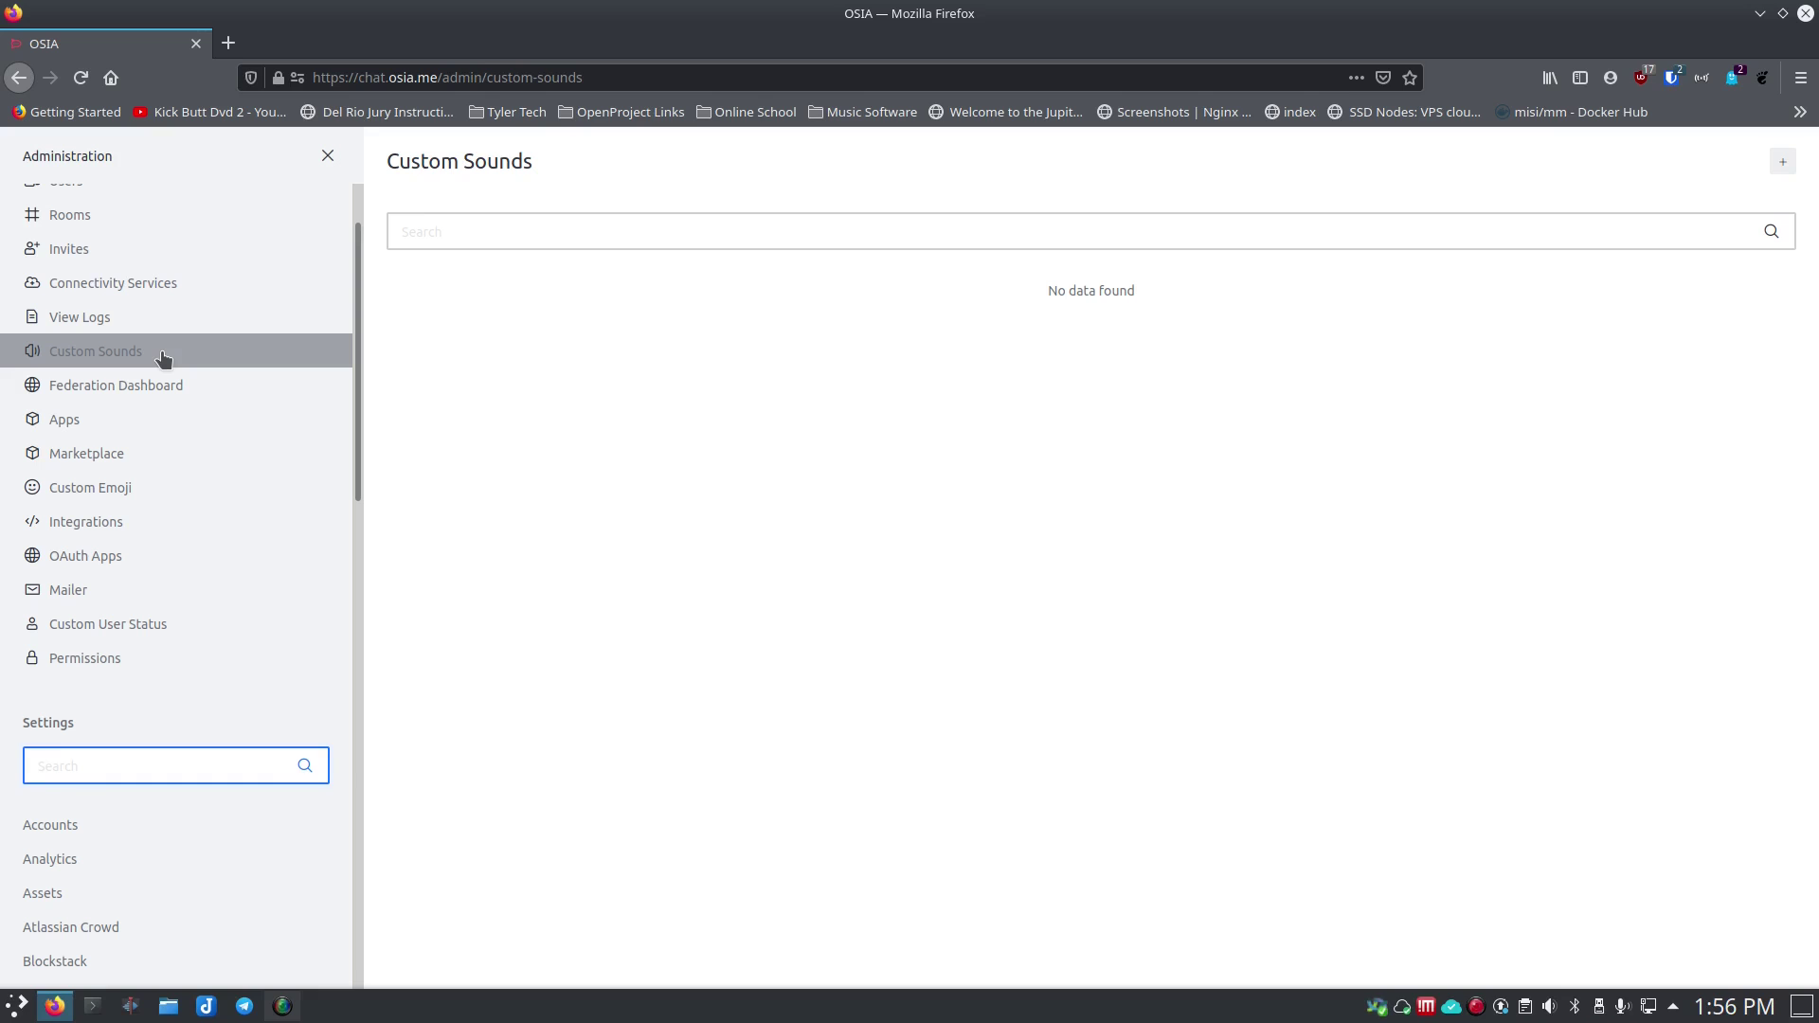
pyautogui.click(1778, 165)
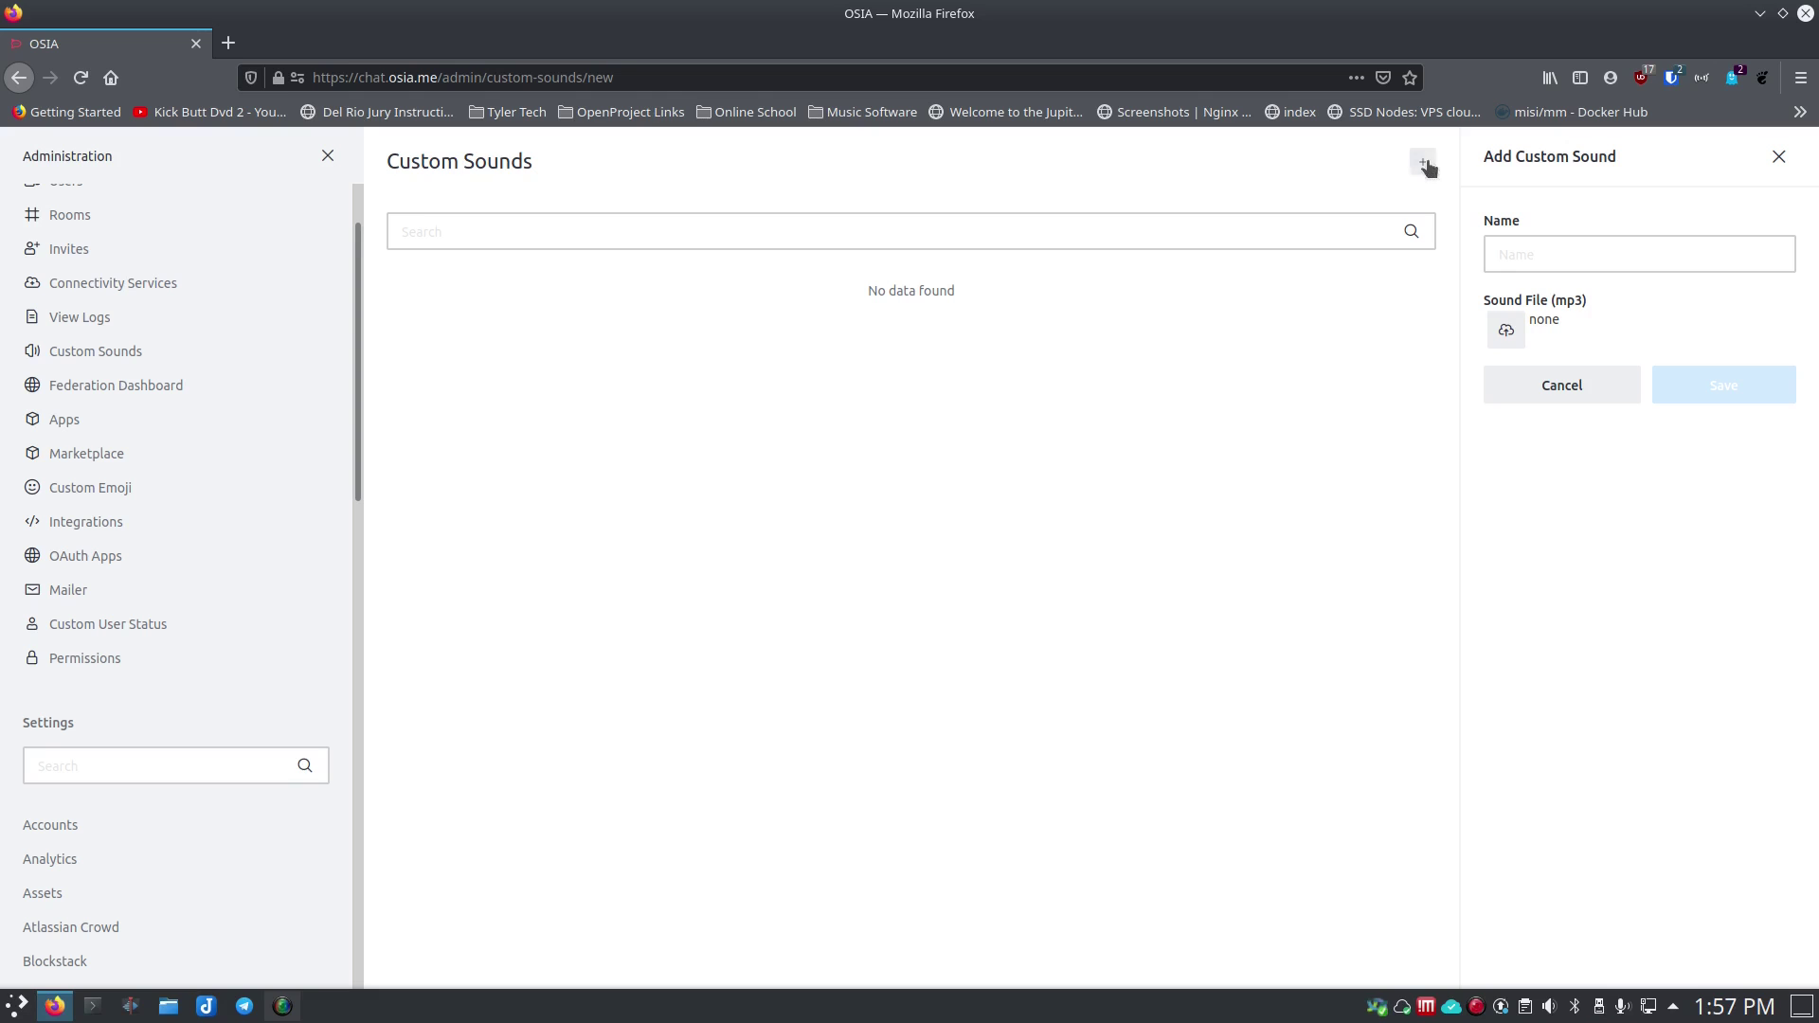
pyautogui.click(1778, 156)
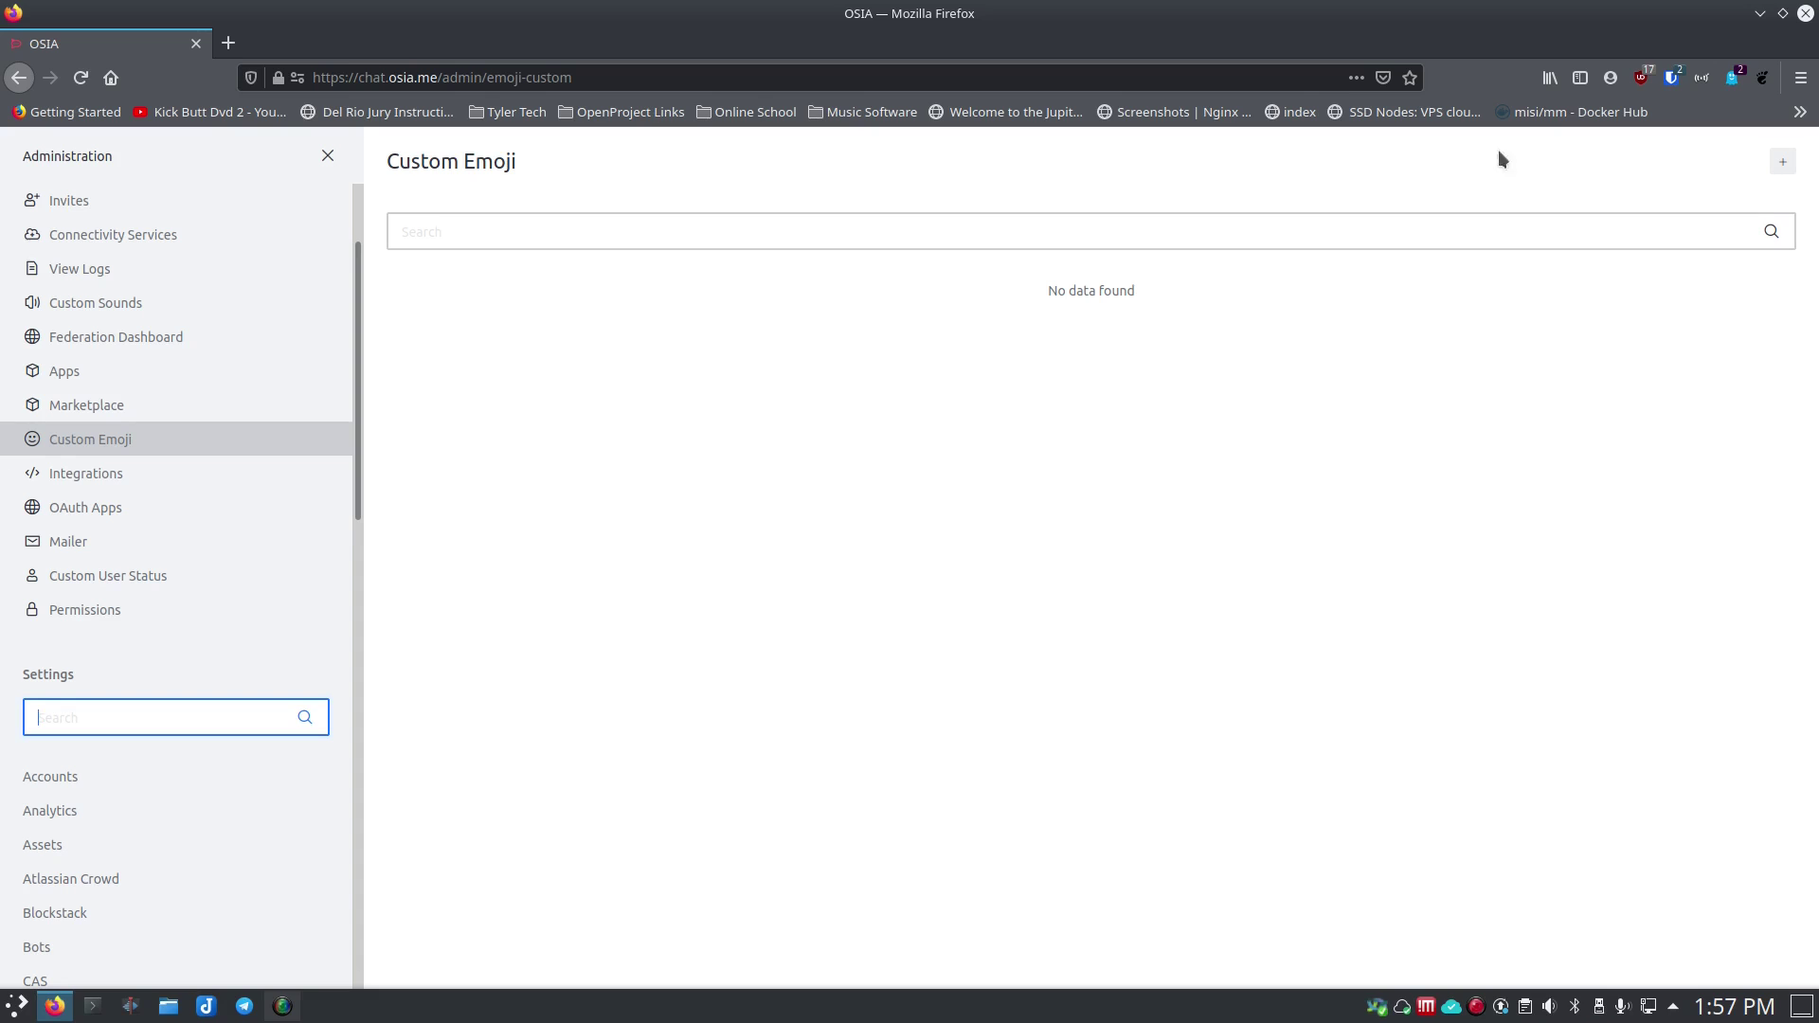
# View and close the Add New Emoji form, then open Custom User Status
pyautogui.click(1788, 167)
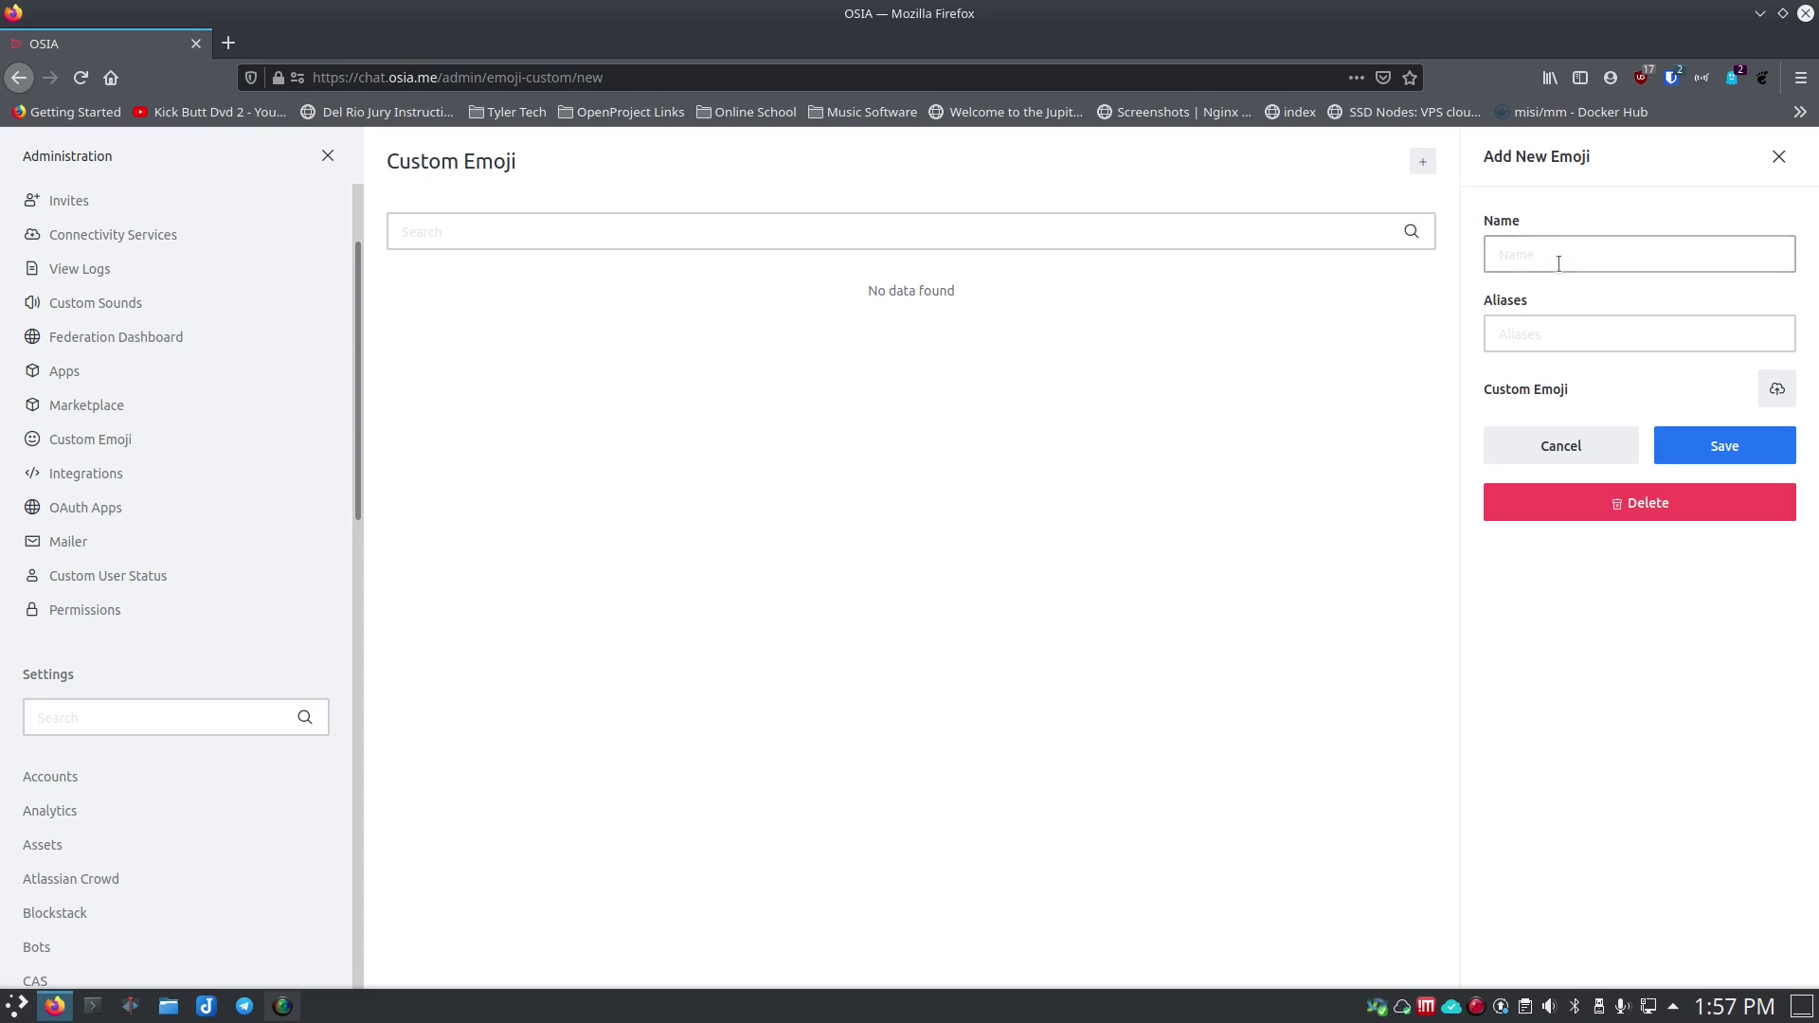
pyautogui.click(1427, 164)
pyautogui.click(1427, 164)
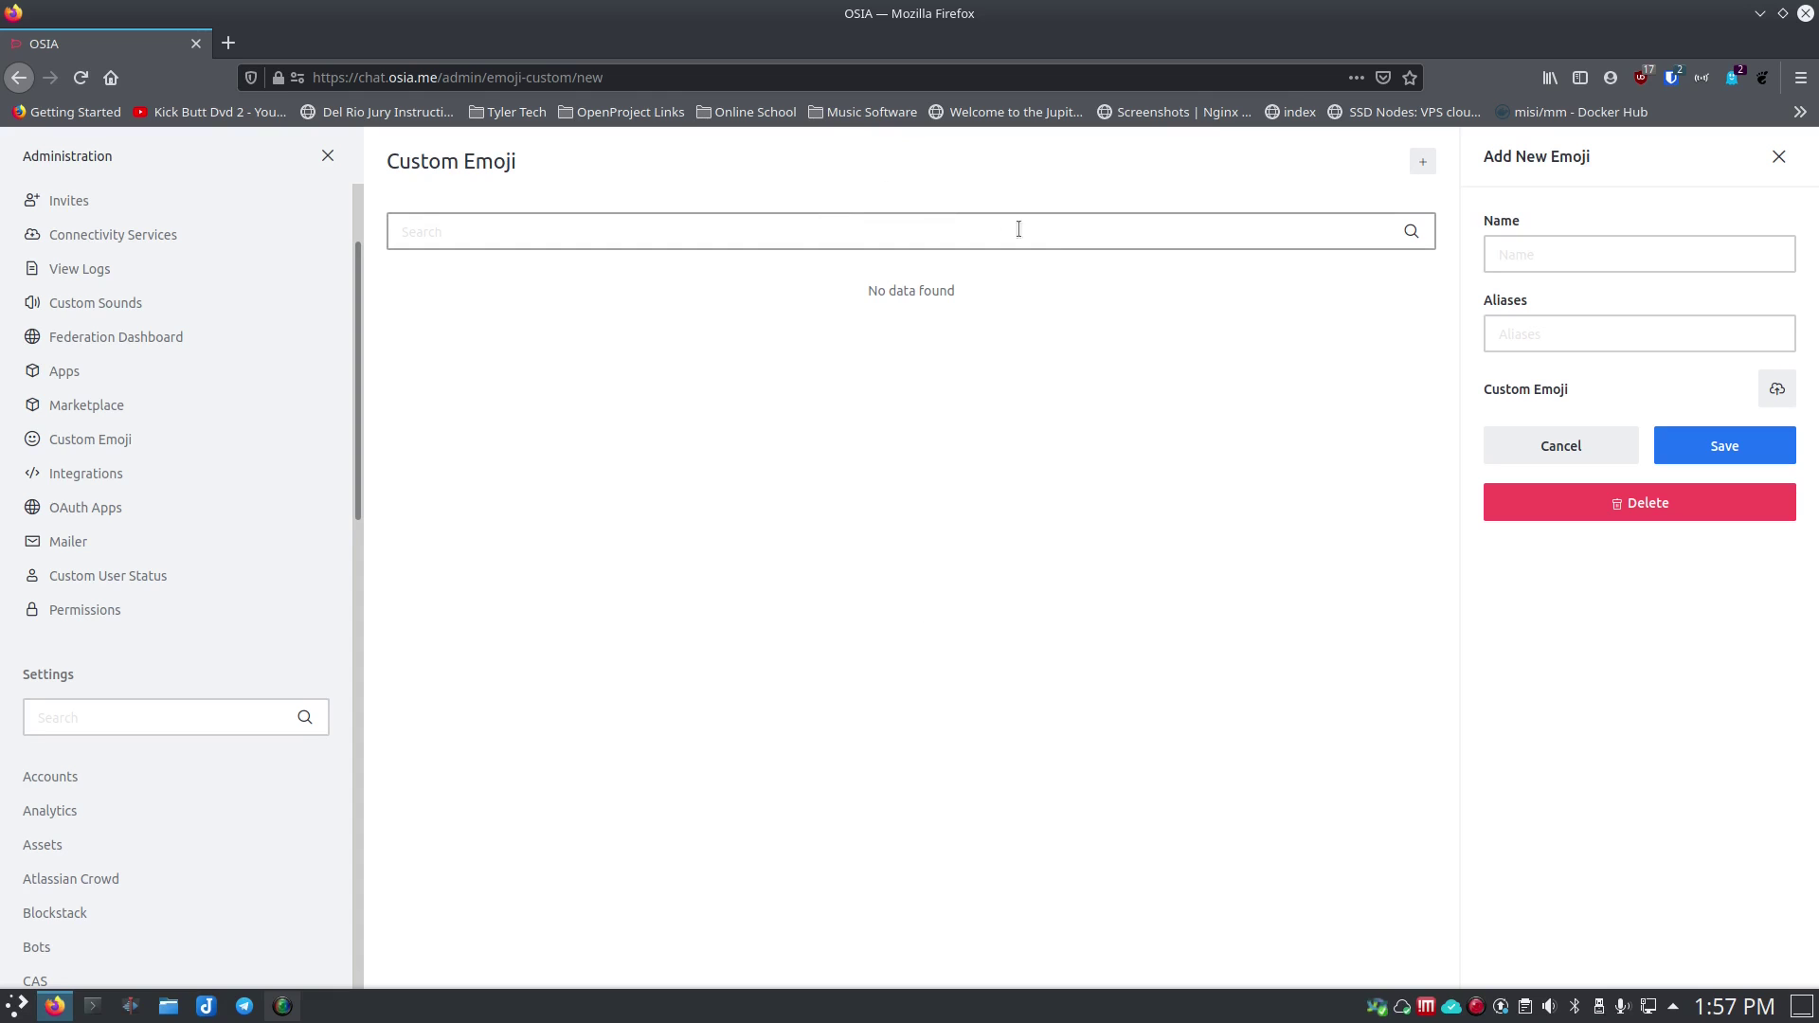
pyautogui.click(1779, 157)
pyautogui.click(101, 601)
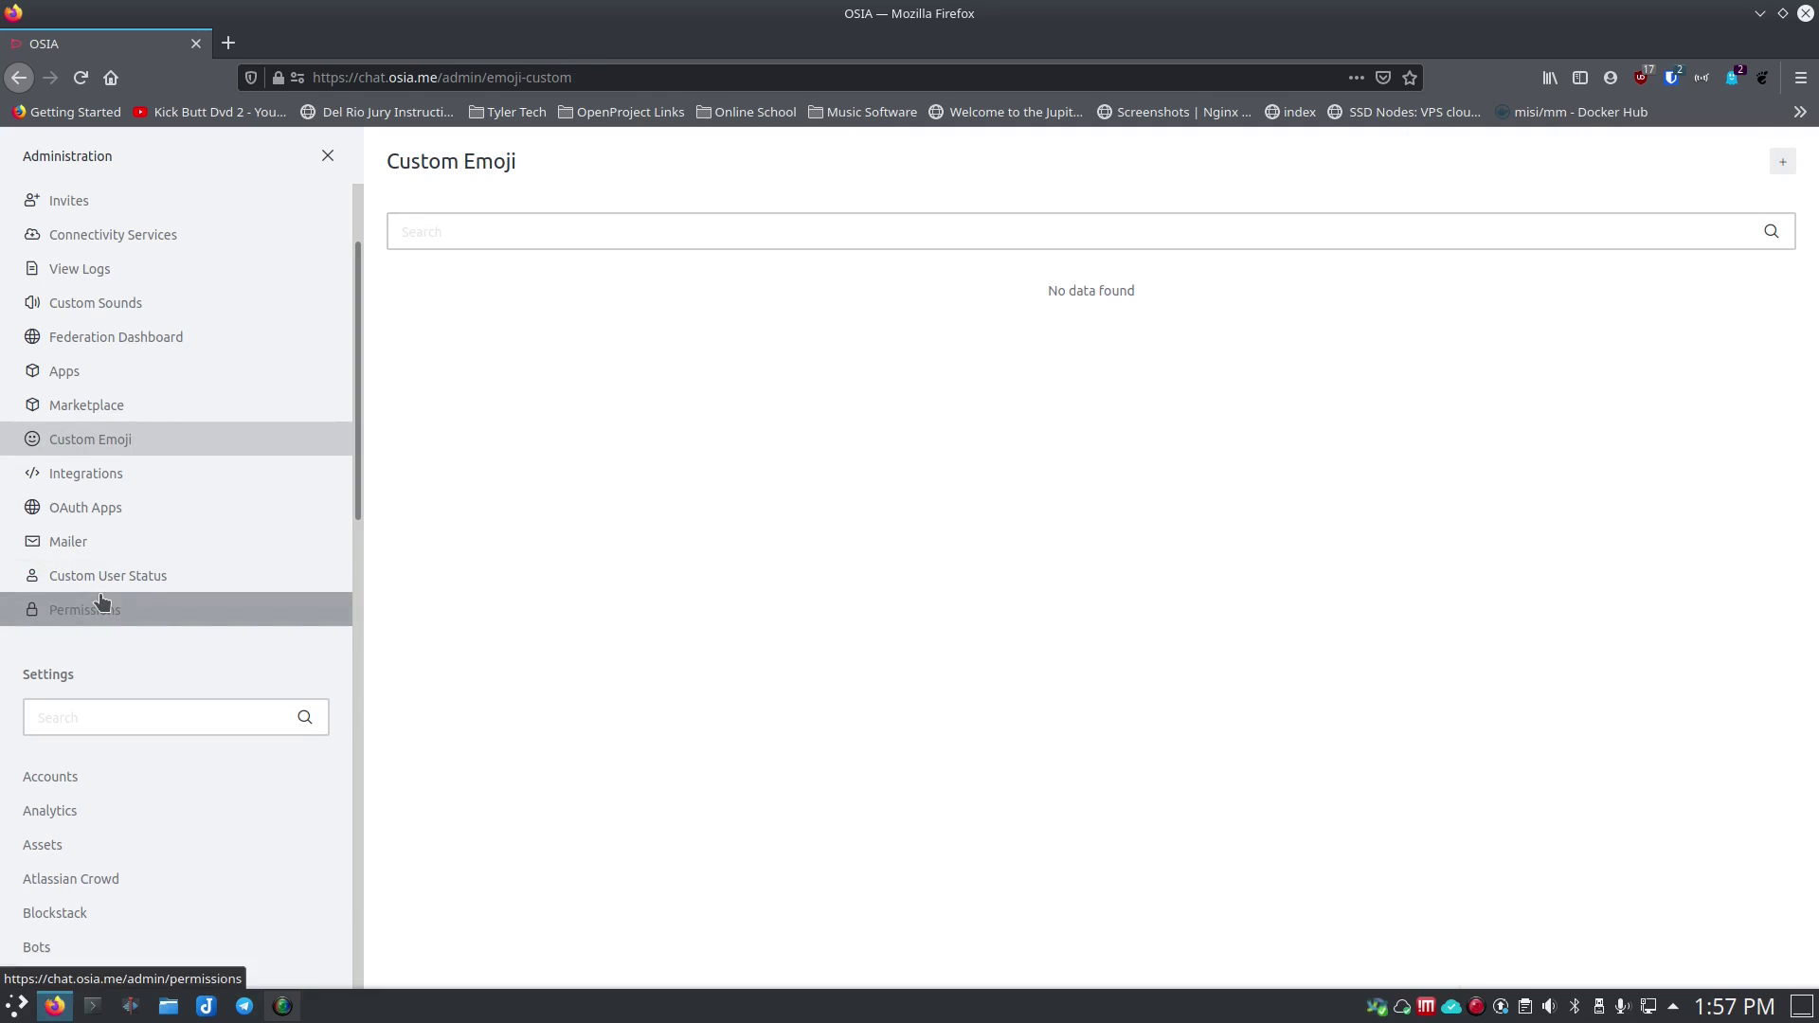
pyautogui.click(100, 582)
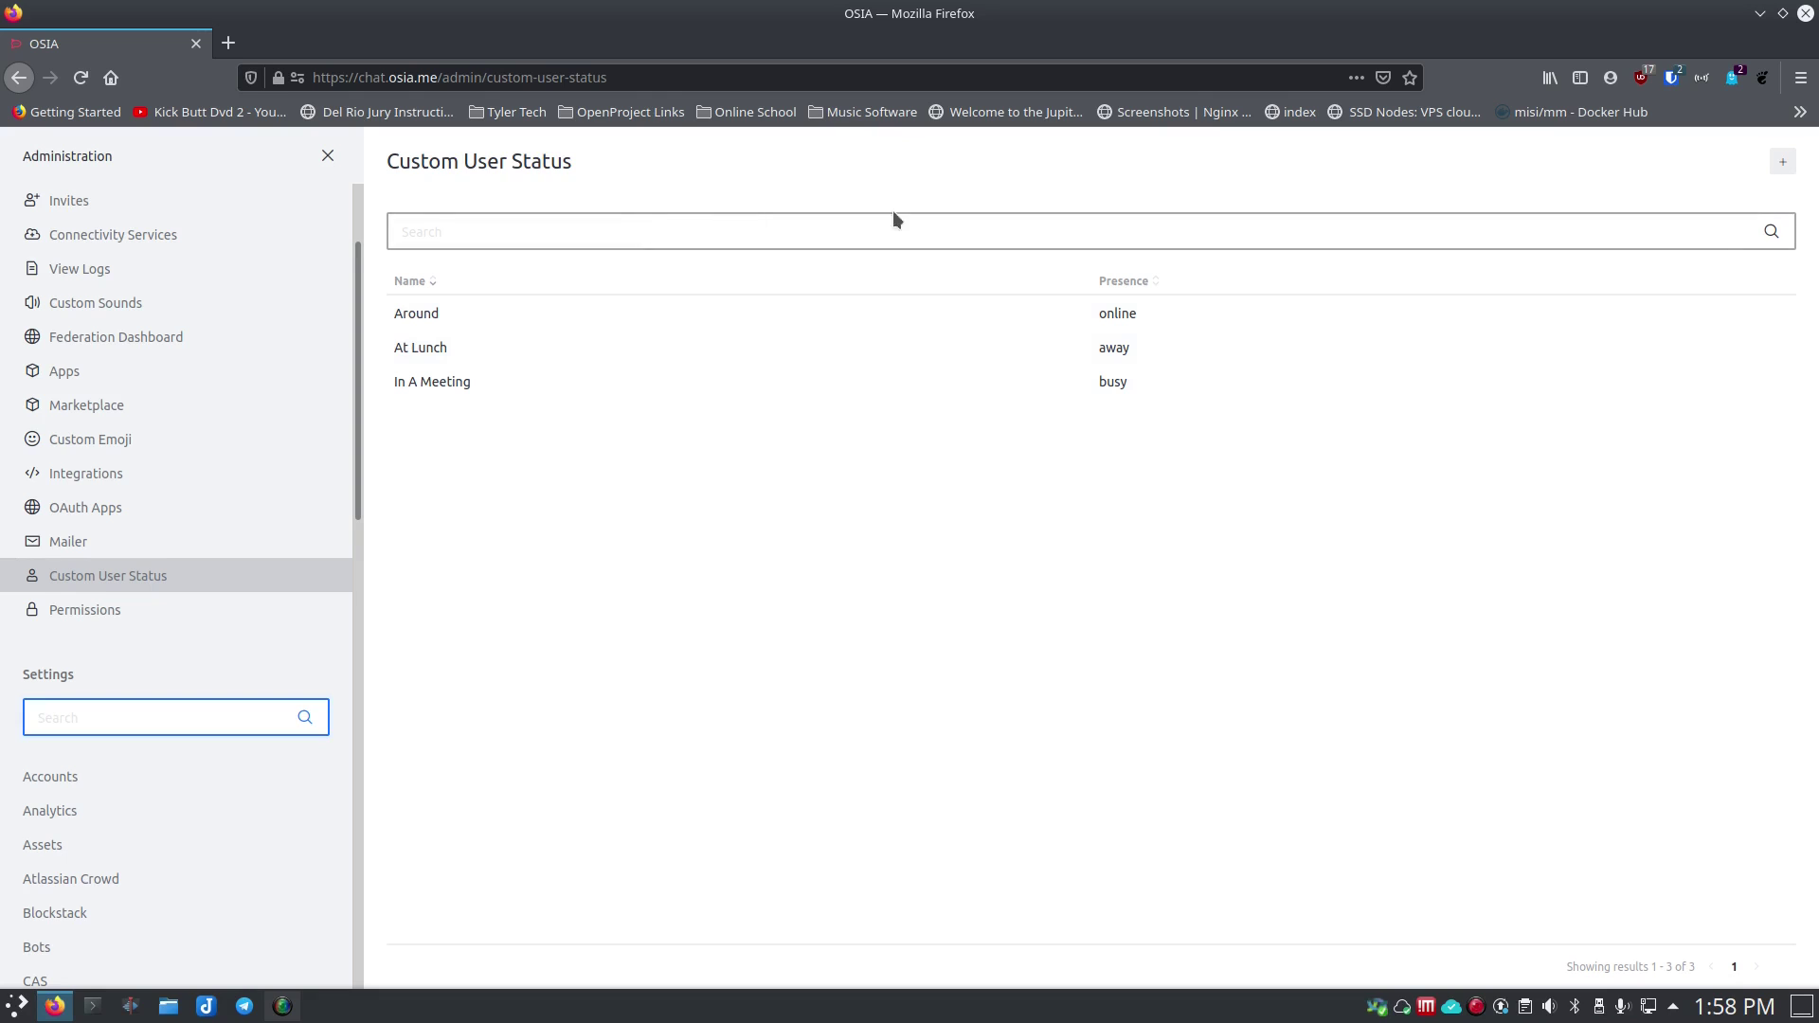
# Add a custom status named 'Done for the day' with Offline presence and save it
pyautogui.click(1785, 163)
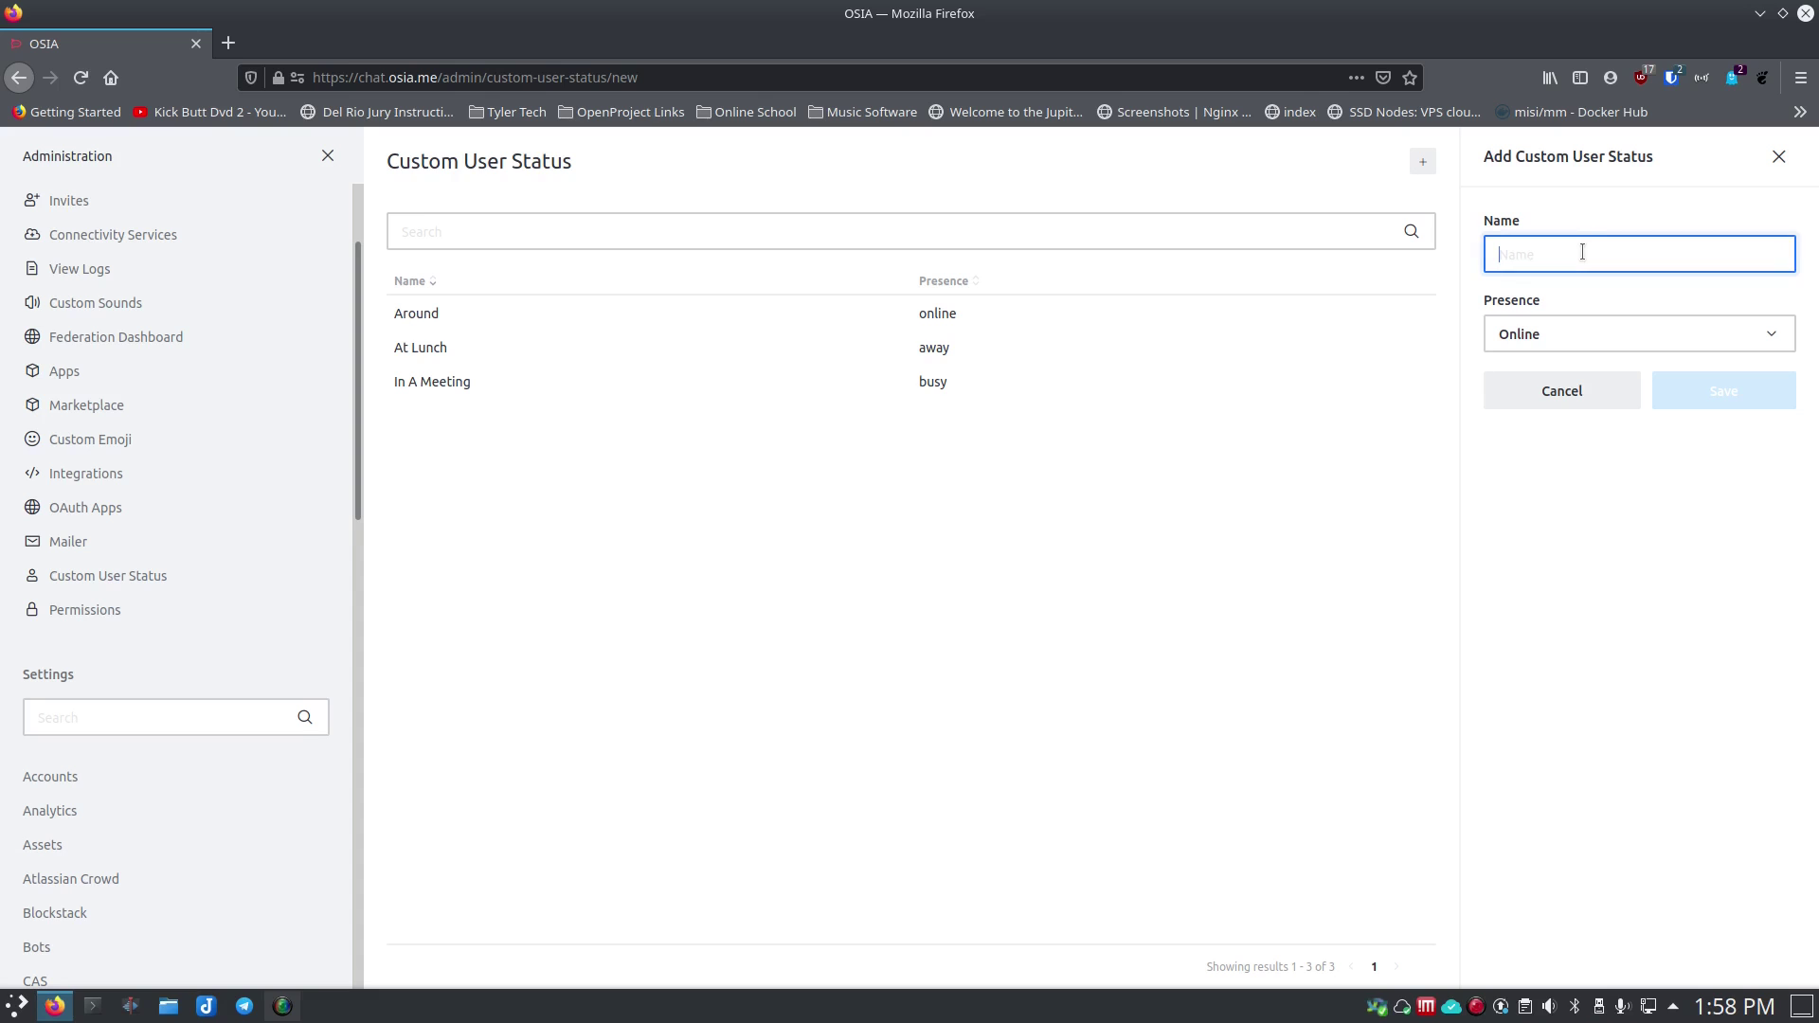
pyautogui.click(1595, 337)
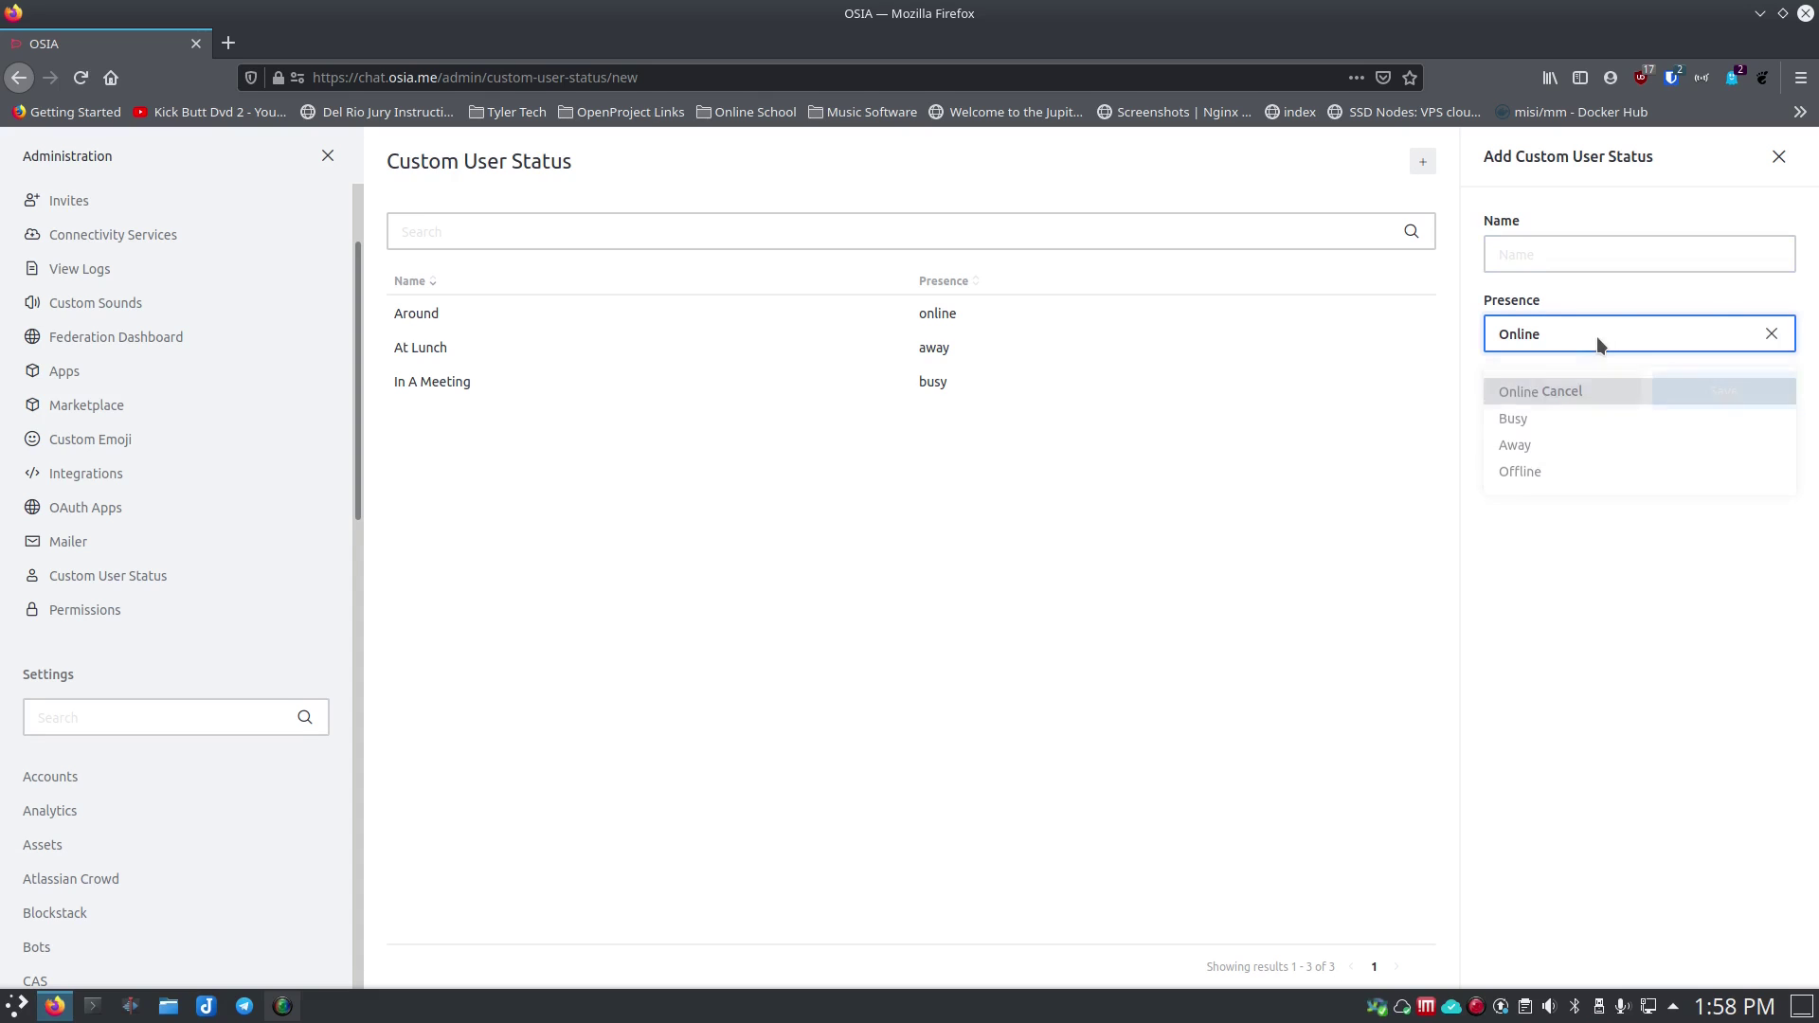
pyautogui.click(1569, 469)
pyautogui.click(1554, 256)
pyautogui.write('D')
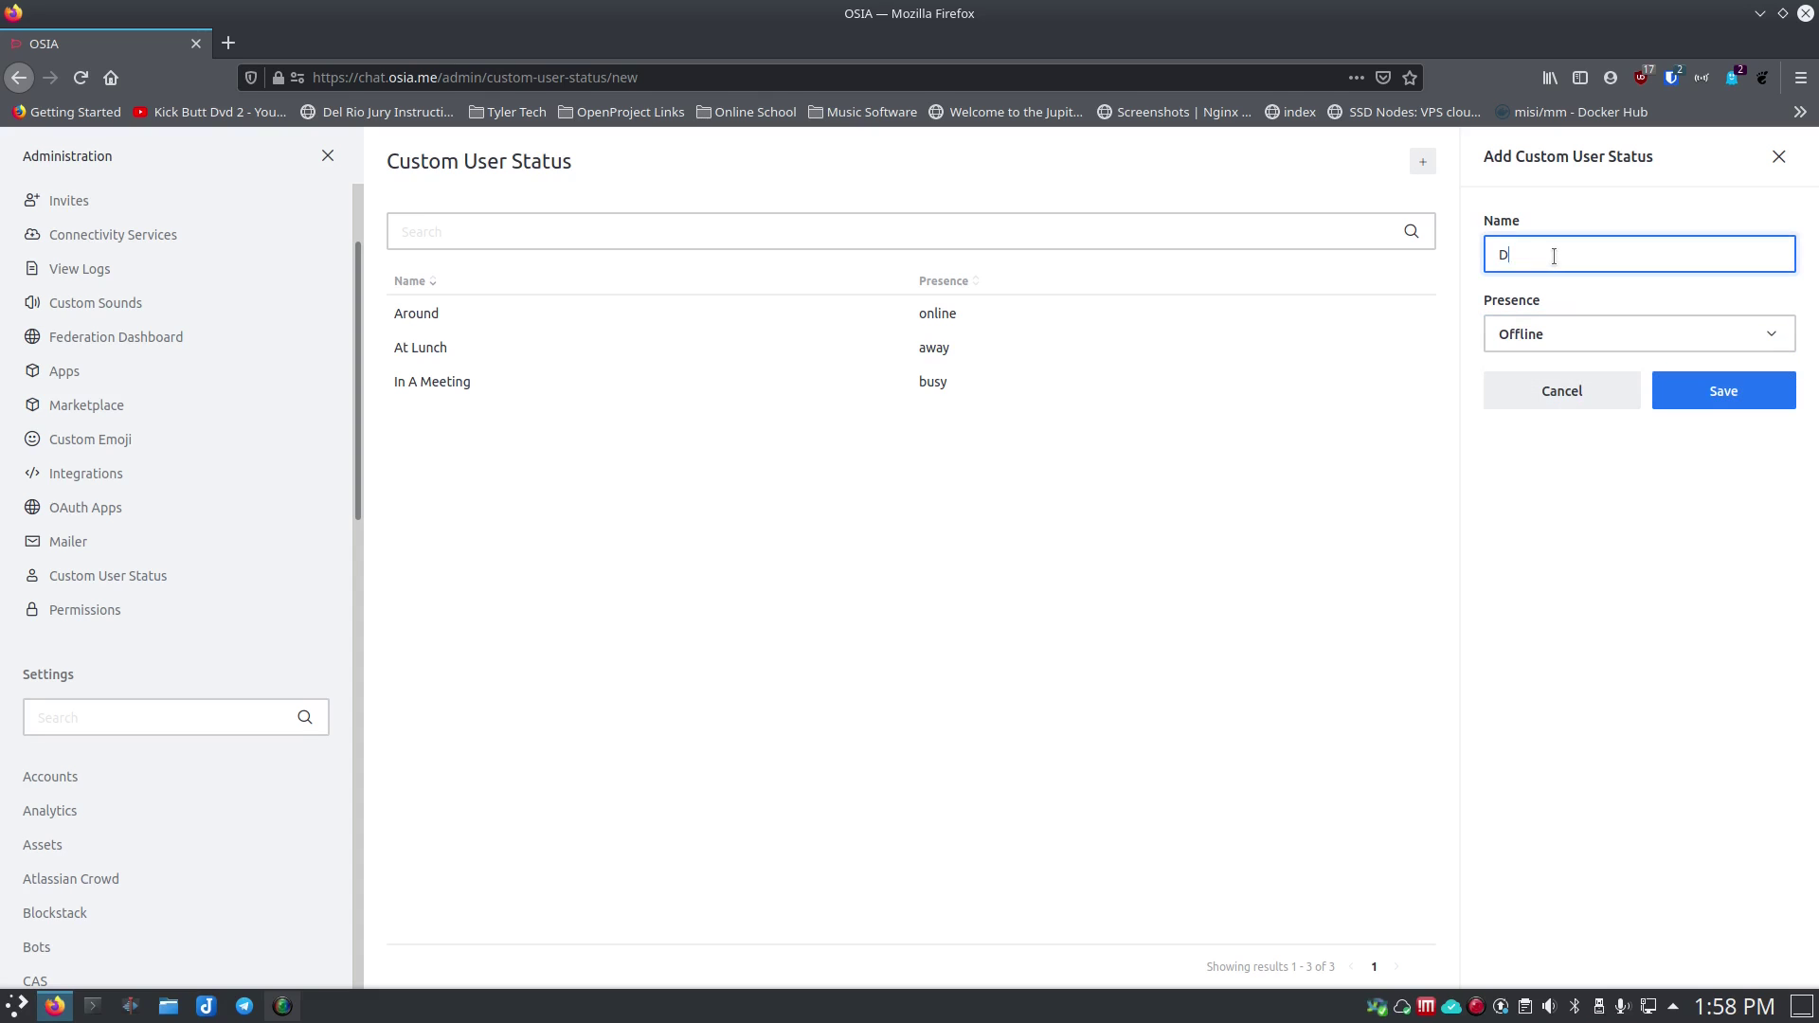
pyautogui.write('one for the day')
pyautogui.click(1692, 389)
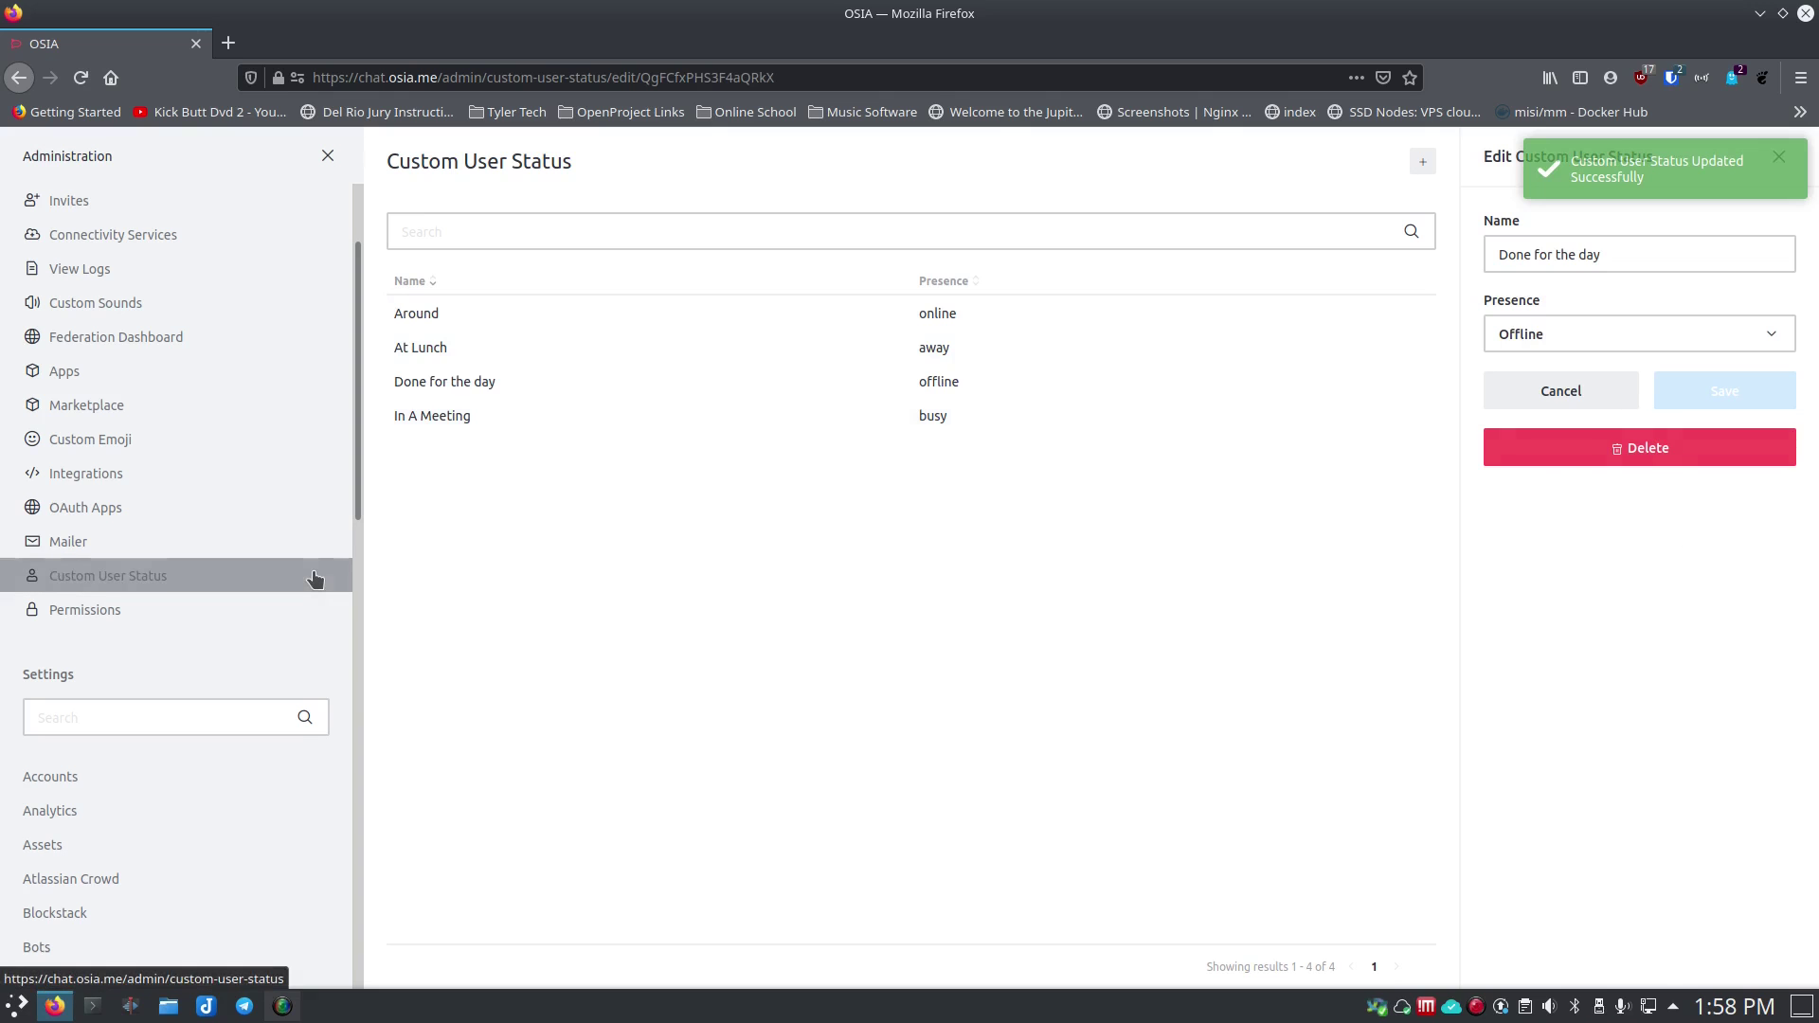
pyautogui.scroll(-5, 189, 587)
# Check the Custom Emoji Filesystem storage type options and leave it set to GridFS
pyautogui.click(157, 582)
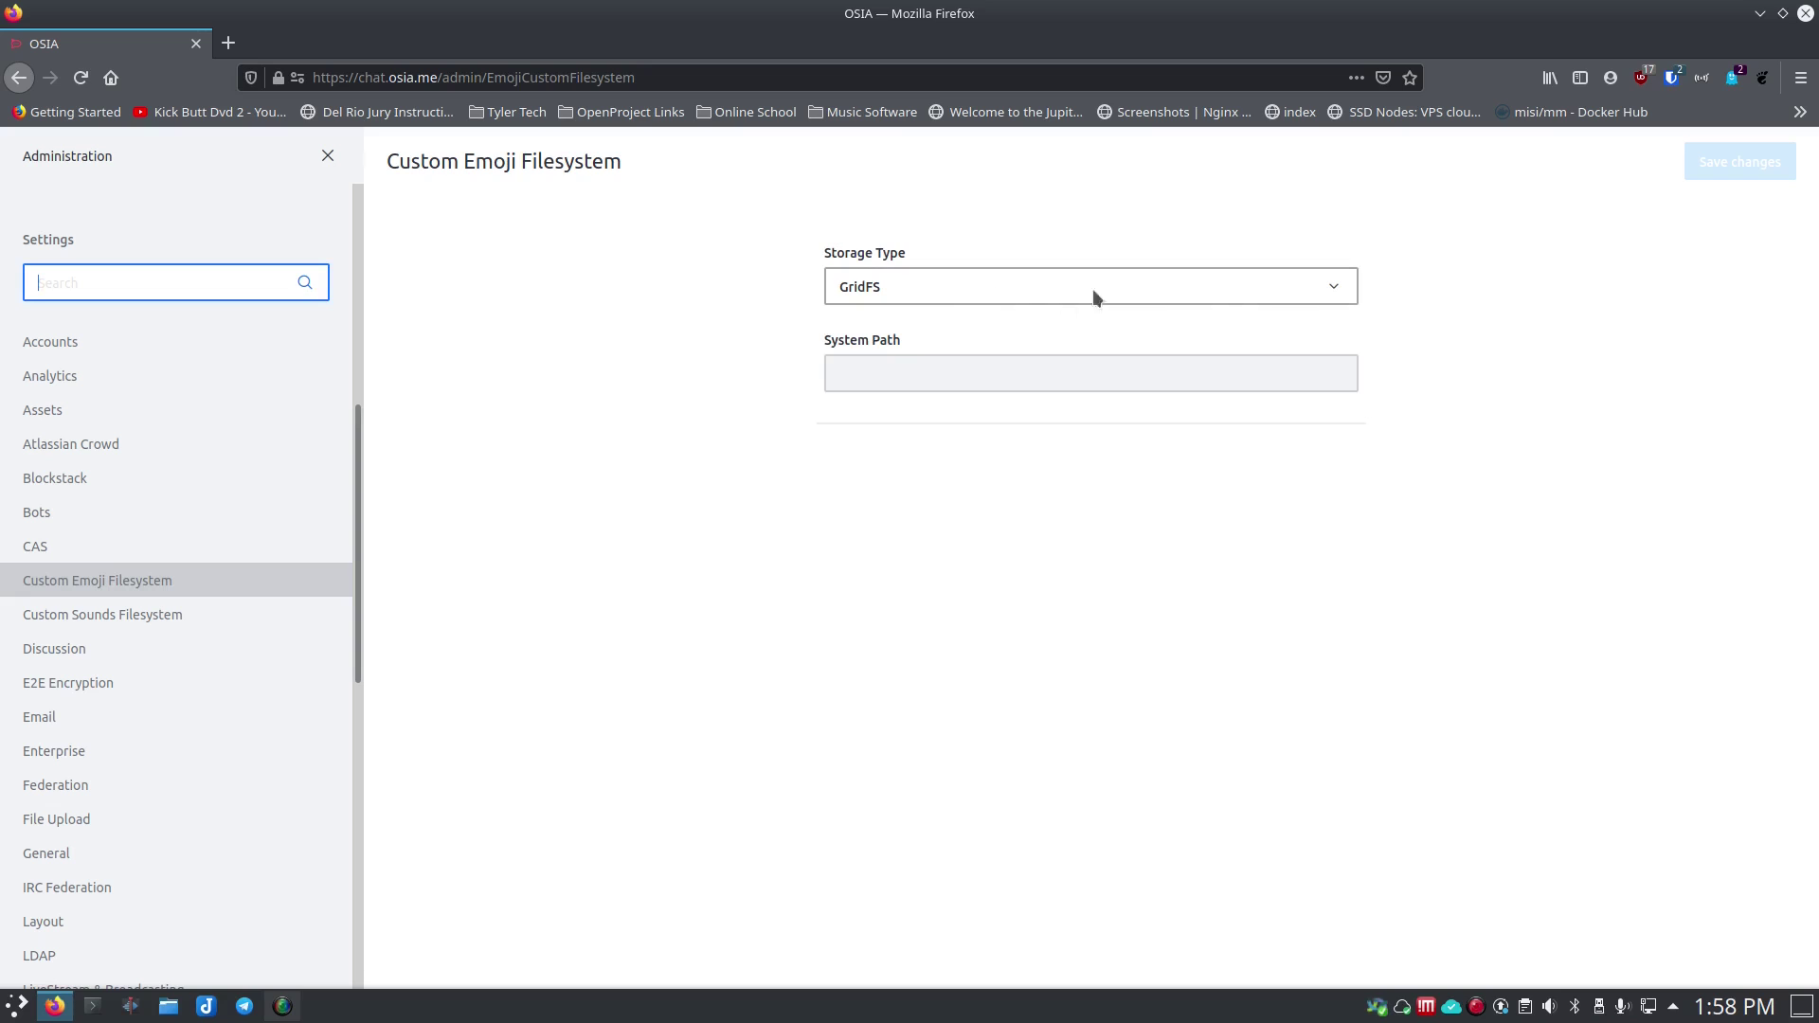
pyautogui.click(1332, 291)
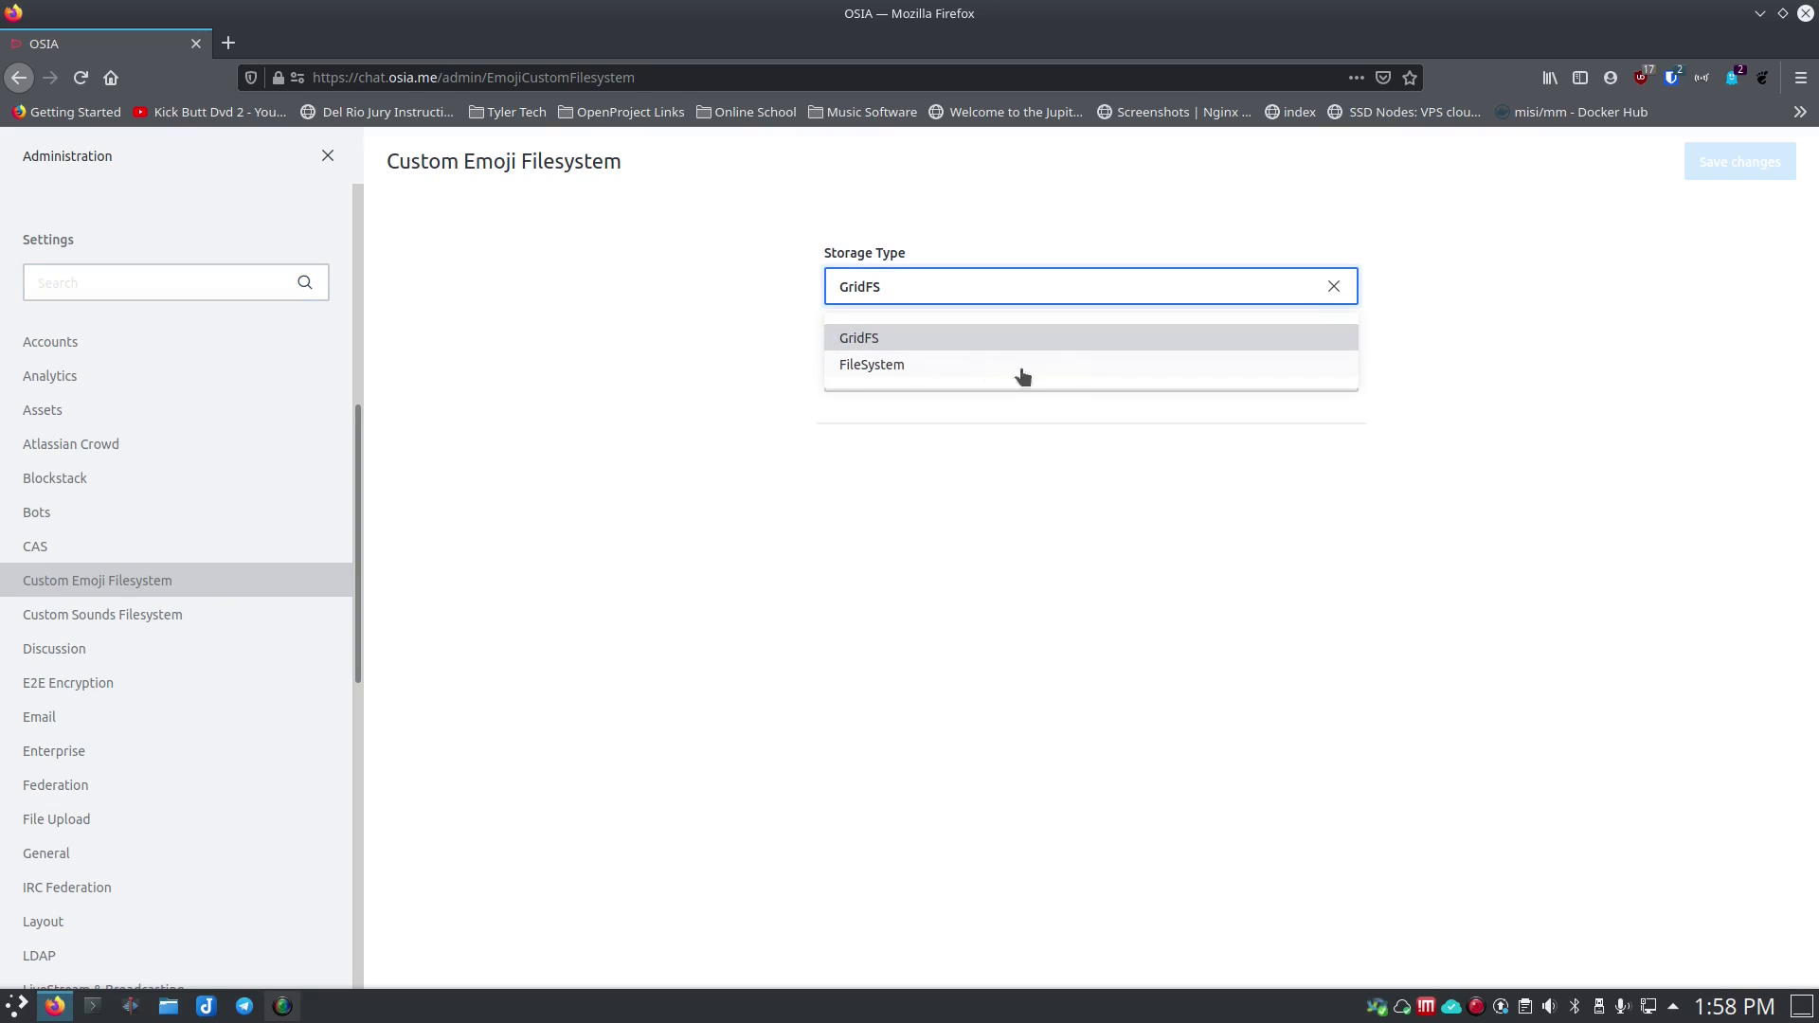
pyautogui.click(739, 384)
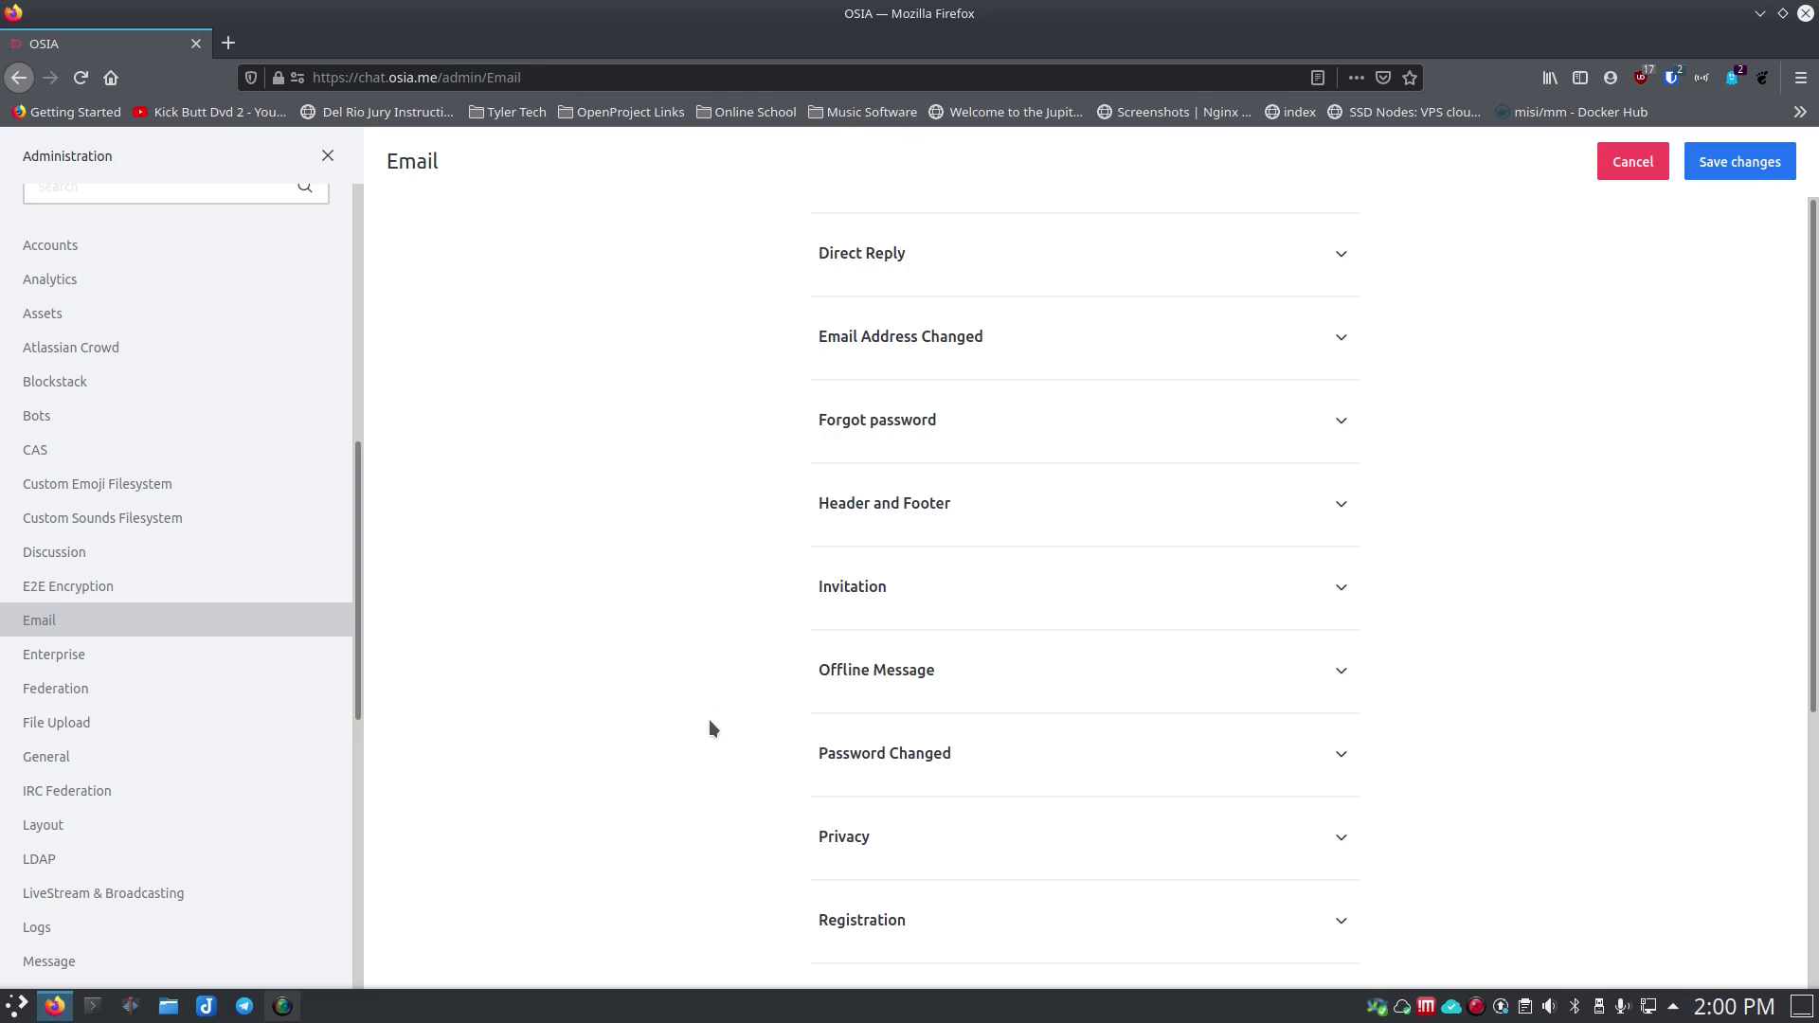
# Expand the Email Address Changed template and inspect its Body and Subject fields
pyautogui.scroll(-3, 711, 727)
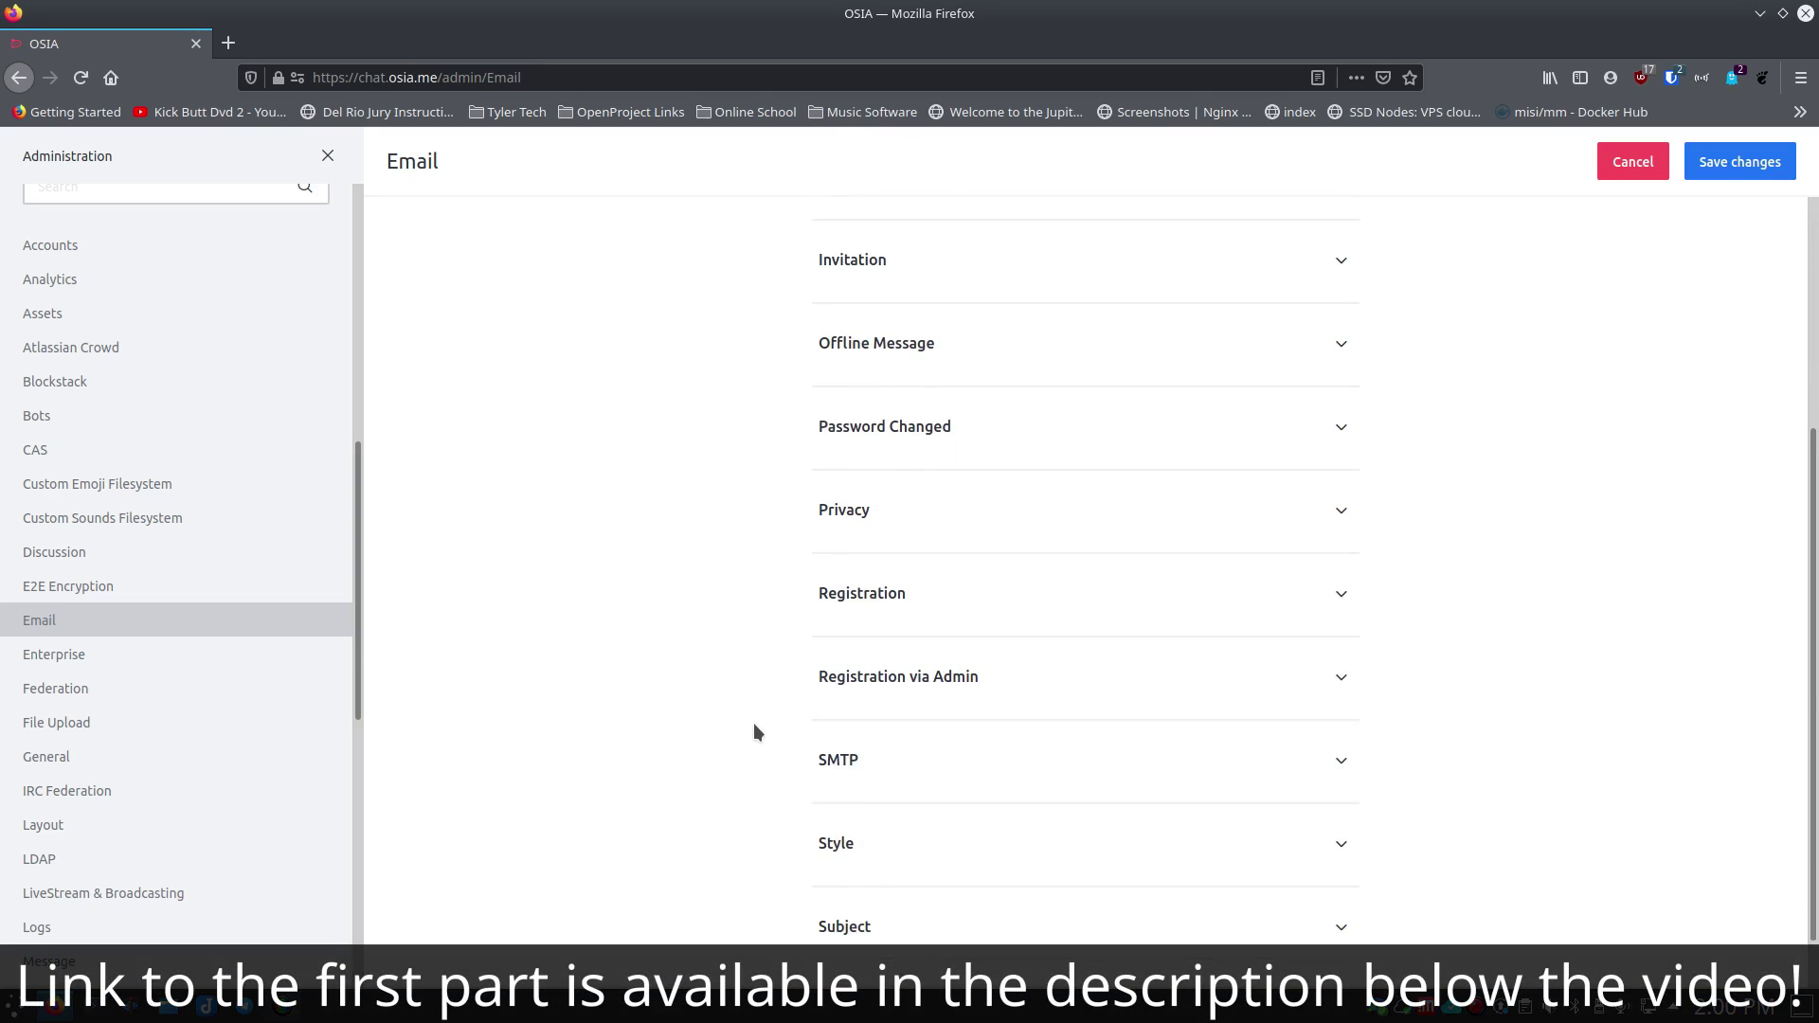
pyautogui.scroll(3, 755, 732)
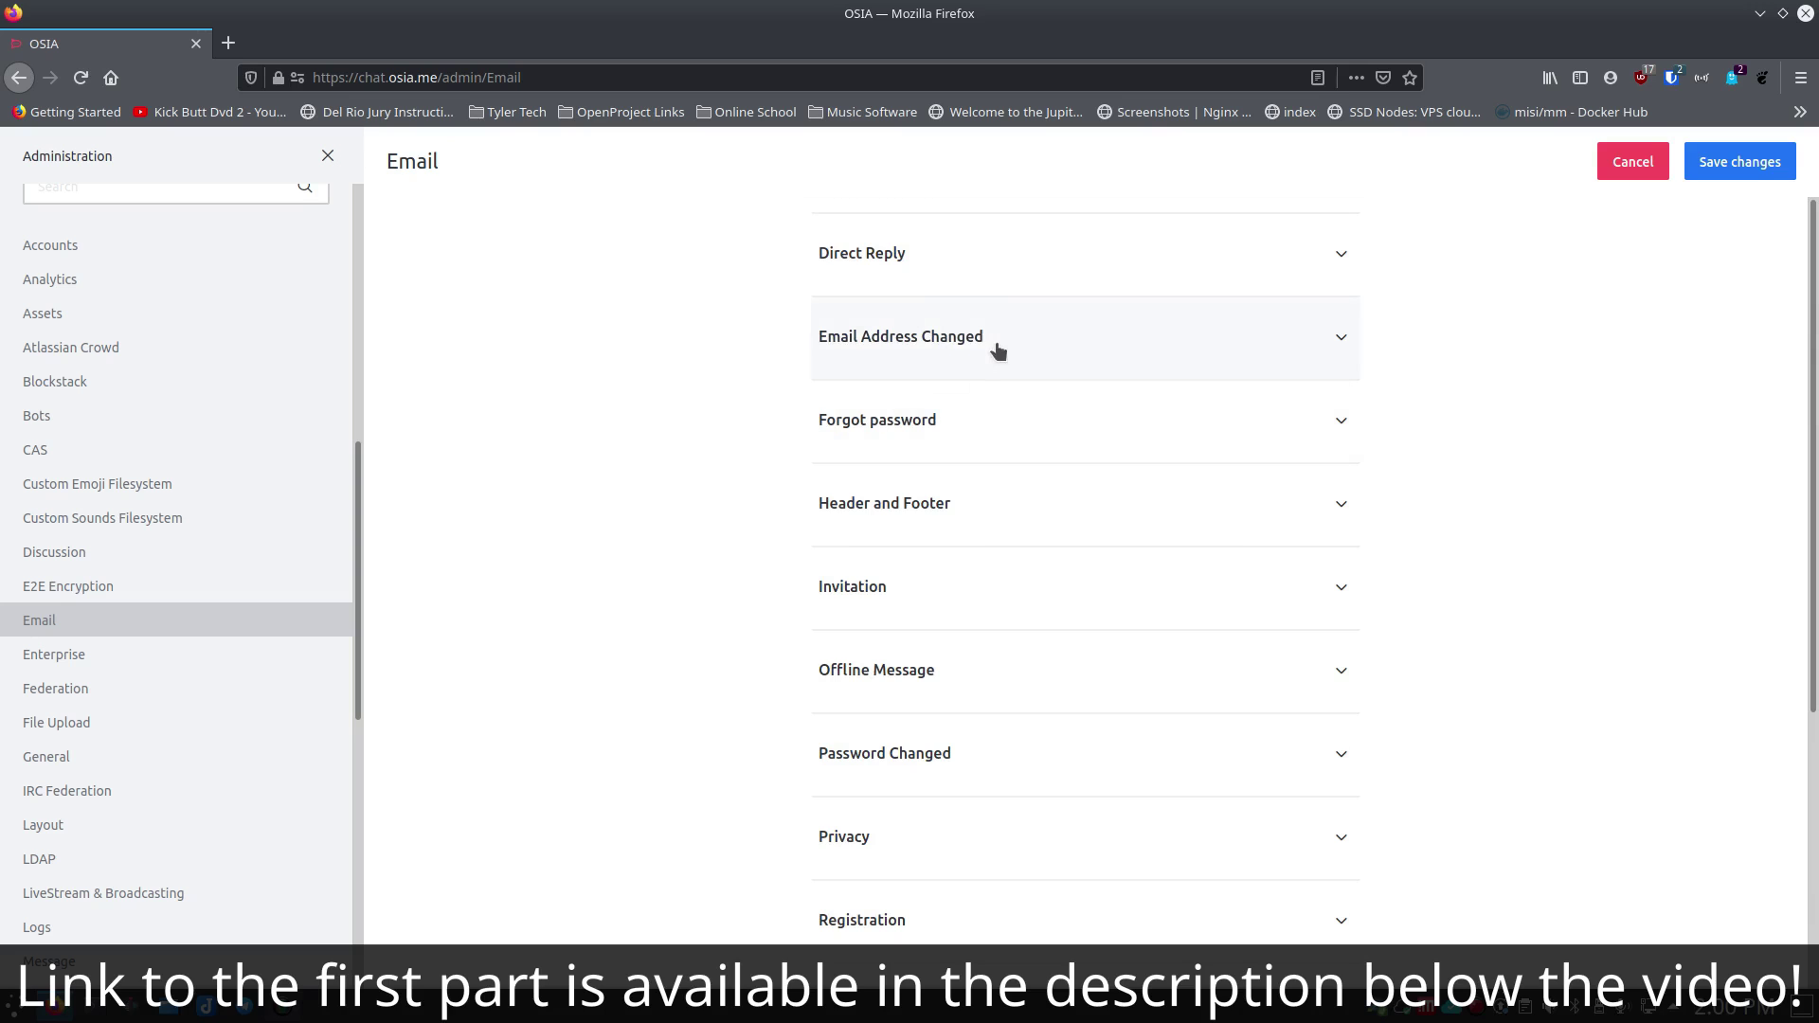
pyautogui.click(813, 349)
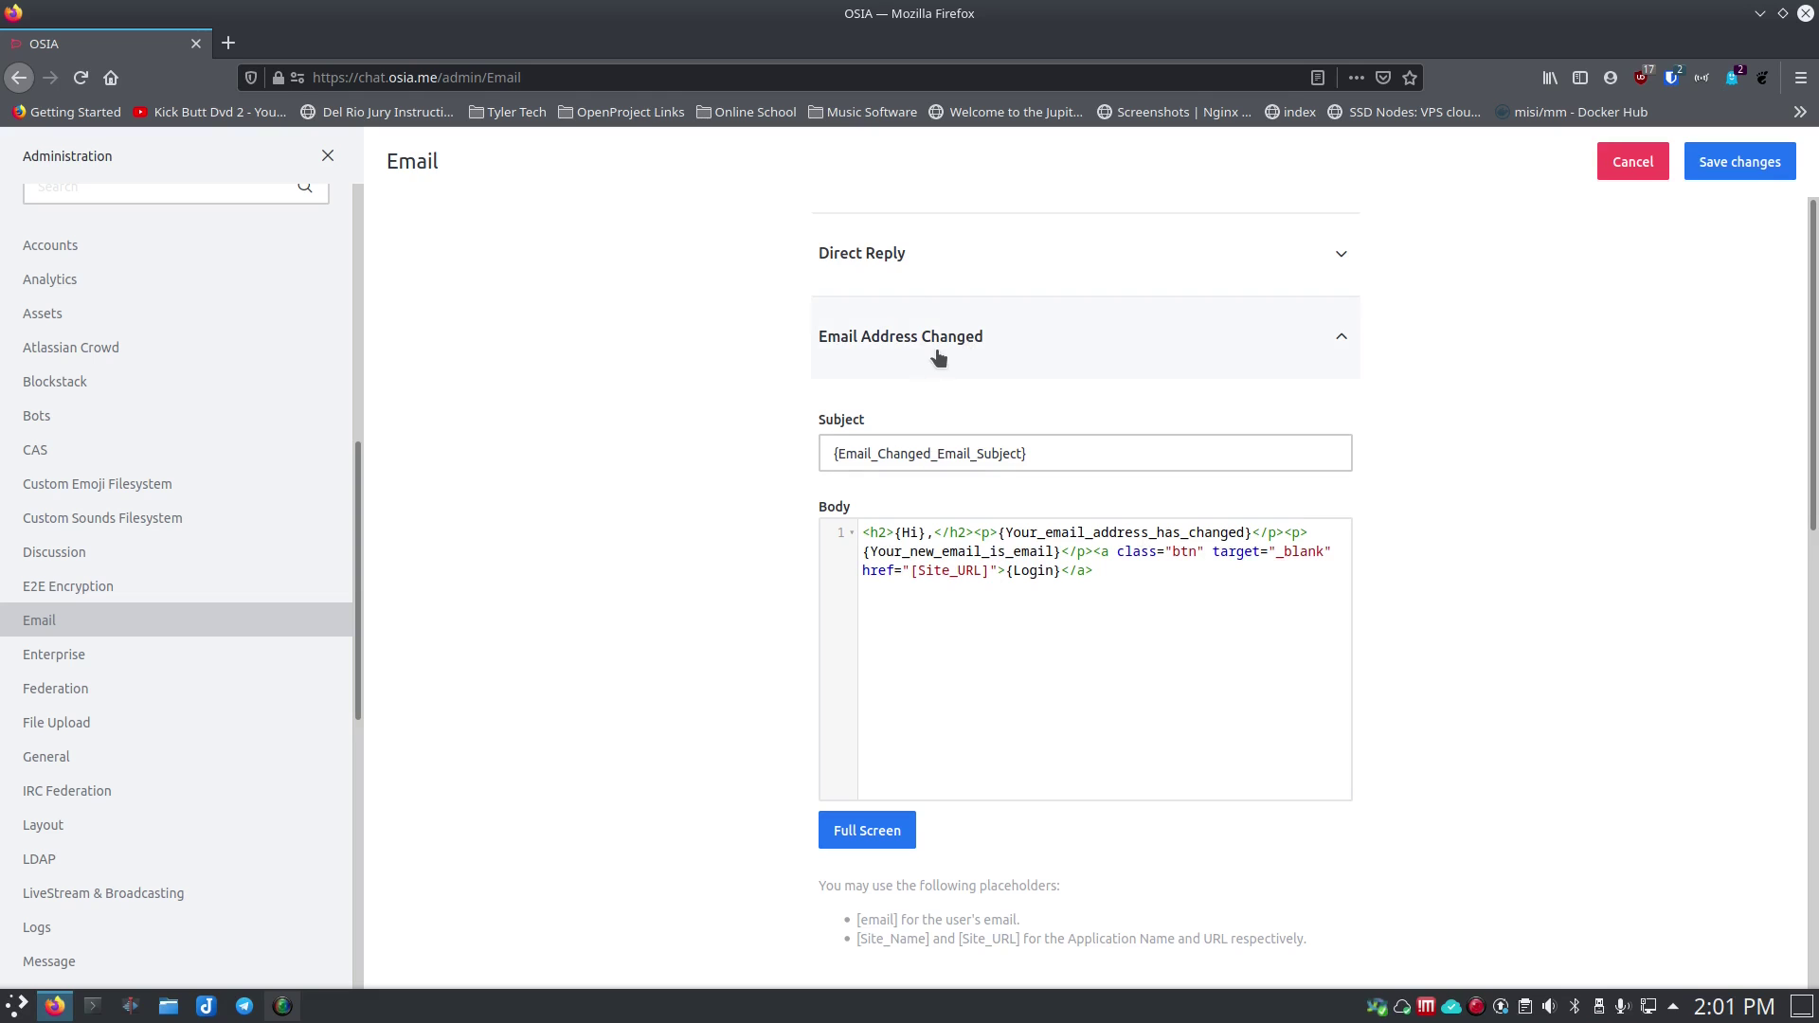
pyautogui.click(904, 624)
pyautogui.click(941, 453)
# Expand the Forgot password email template and scroll through its content
pyautogui.scroll(-2, 938, 526)
pyautogui.scroll(-1, 739, 569)
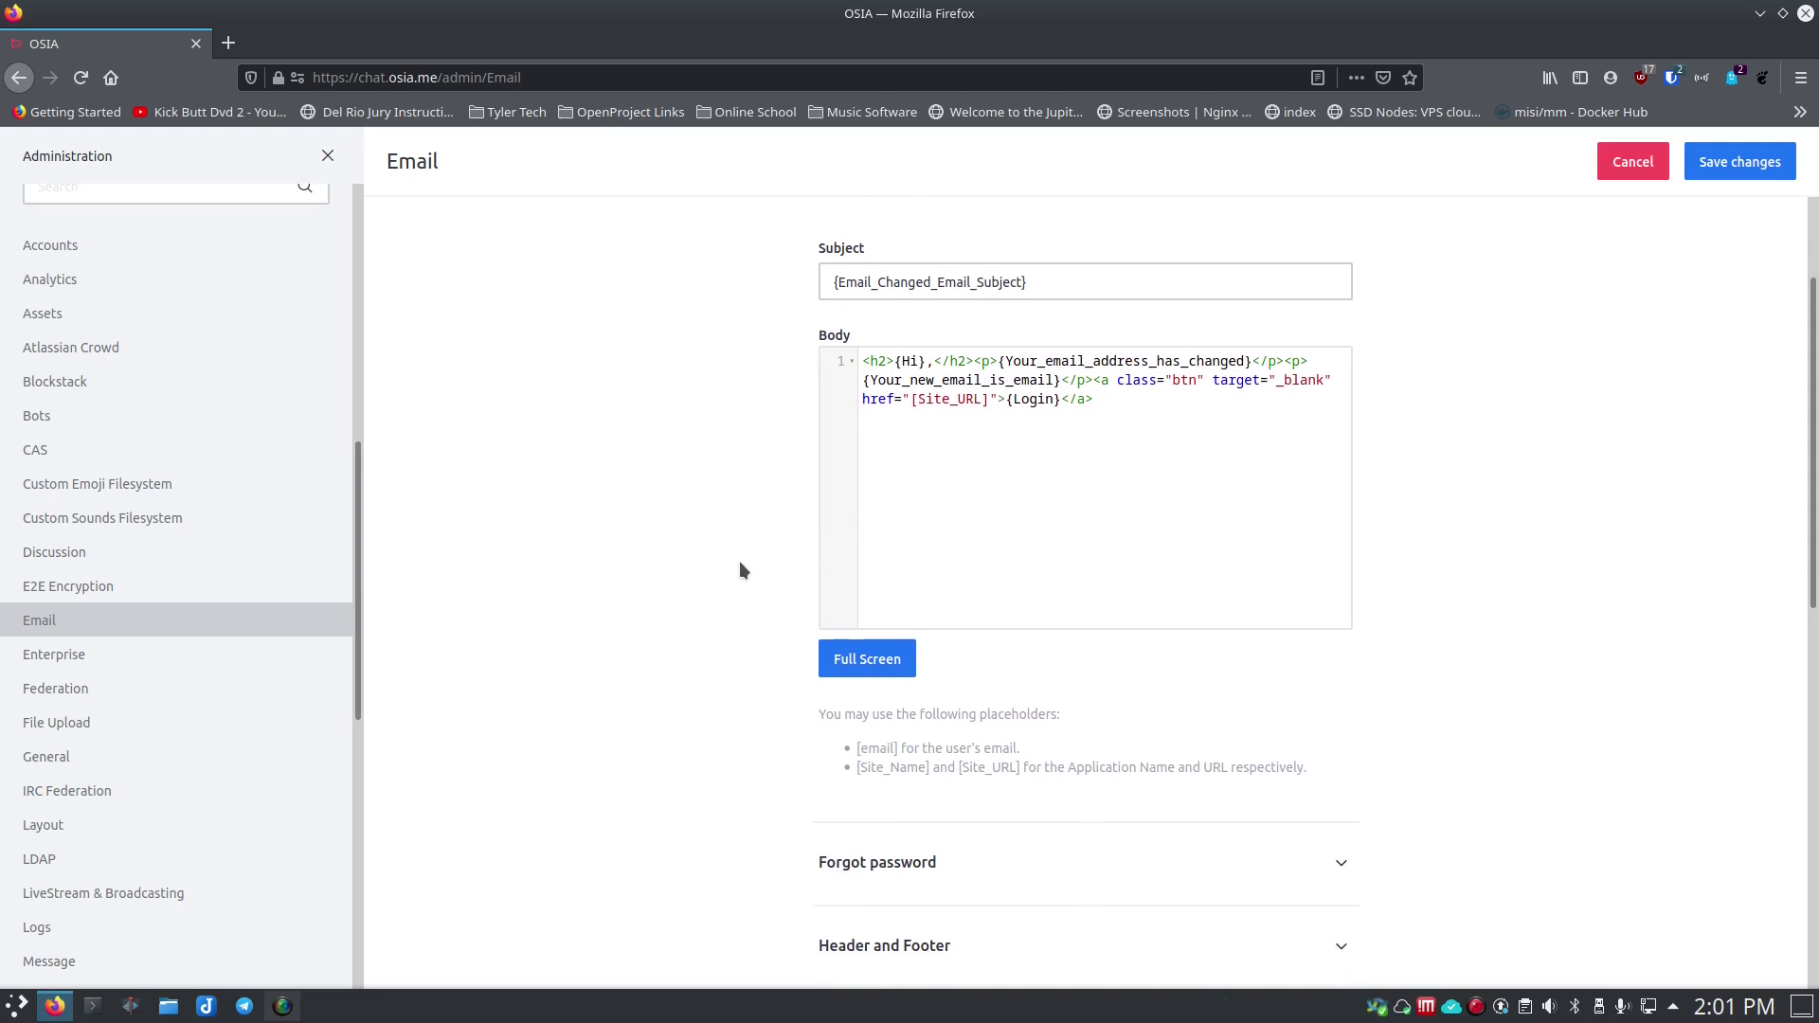
pyautogui.scroll(3, 766, 565)
pyautogui.scroll(-6, 768, 565)
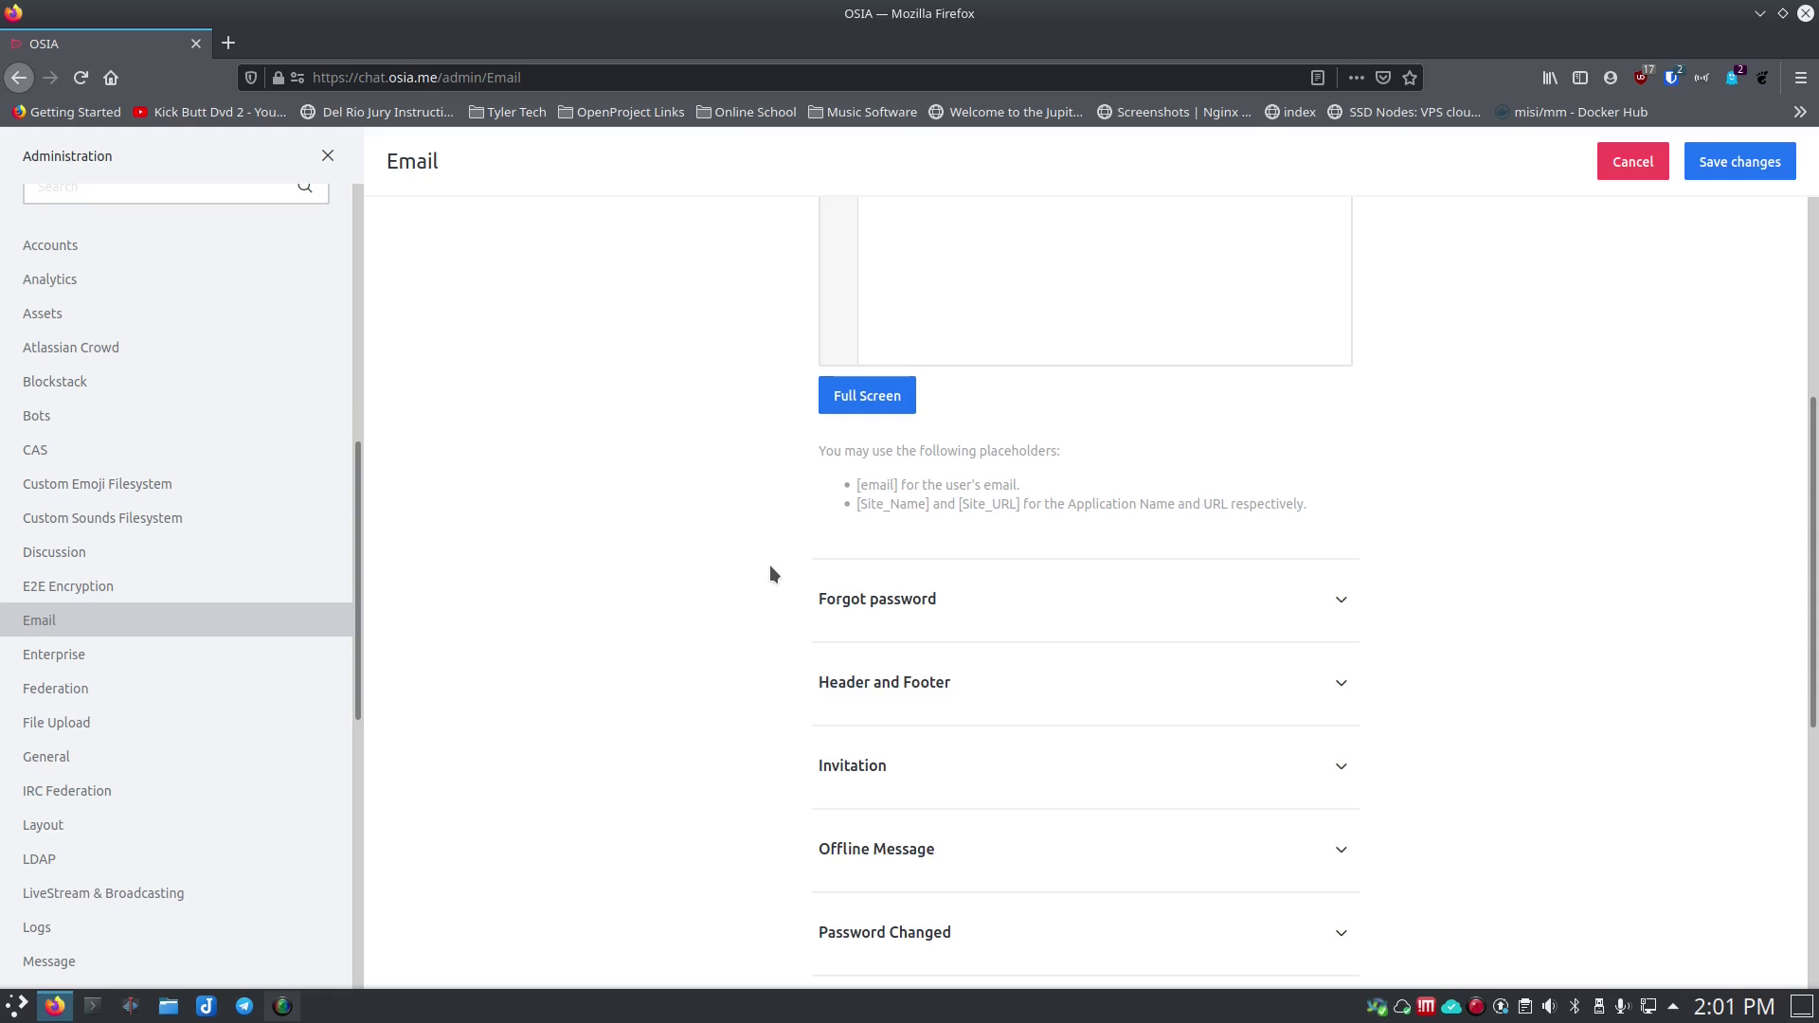
pyautogui.scroll(-1, 770, 565)
pyautogui.click(1006, 512)
pyautogui.scroll(-4, 794, 556)
pyautogui.scroll(-5, 794, 556)
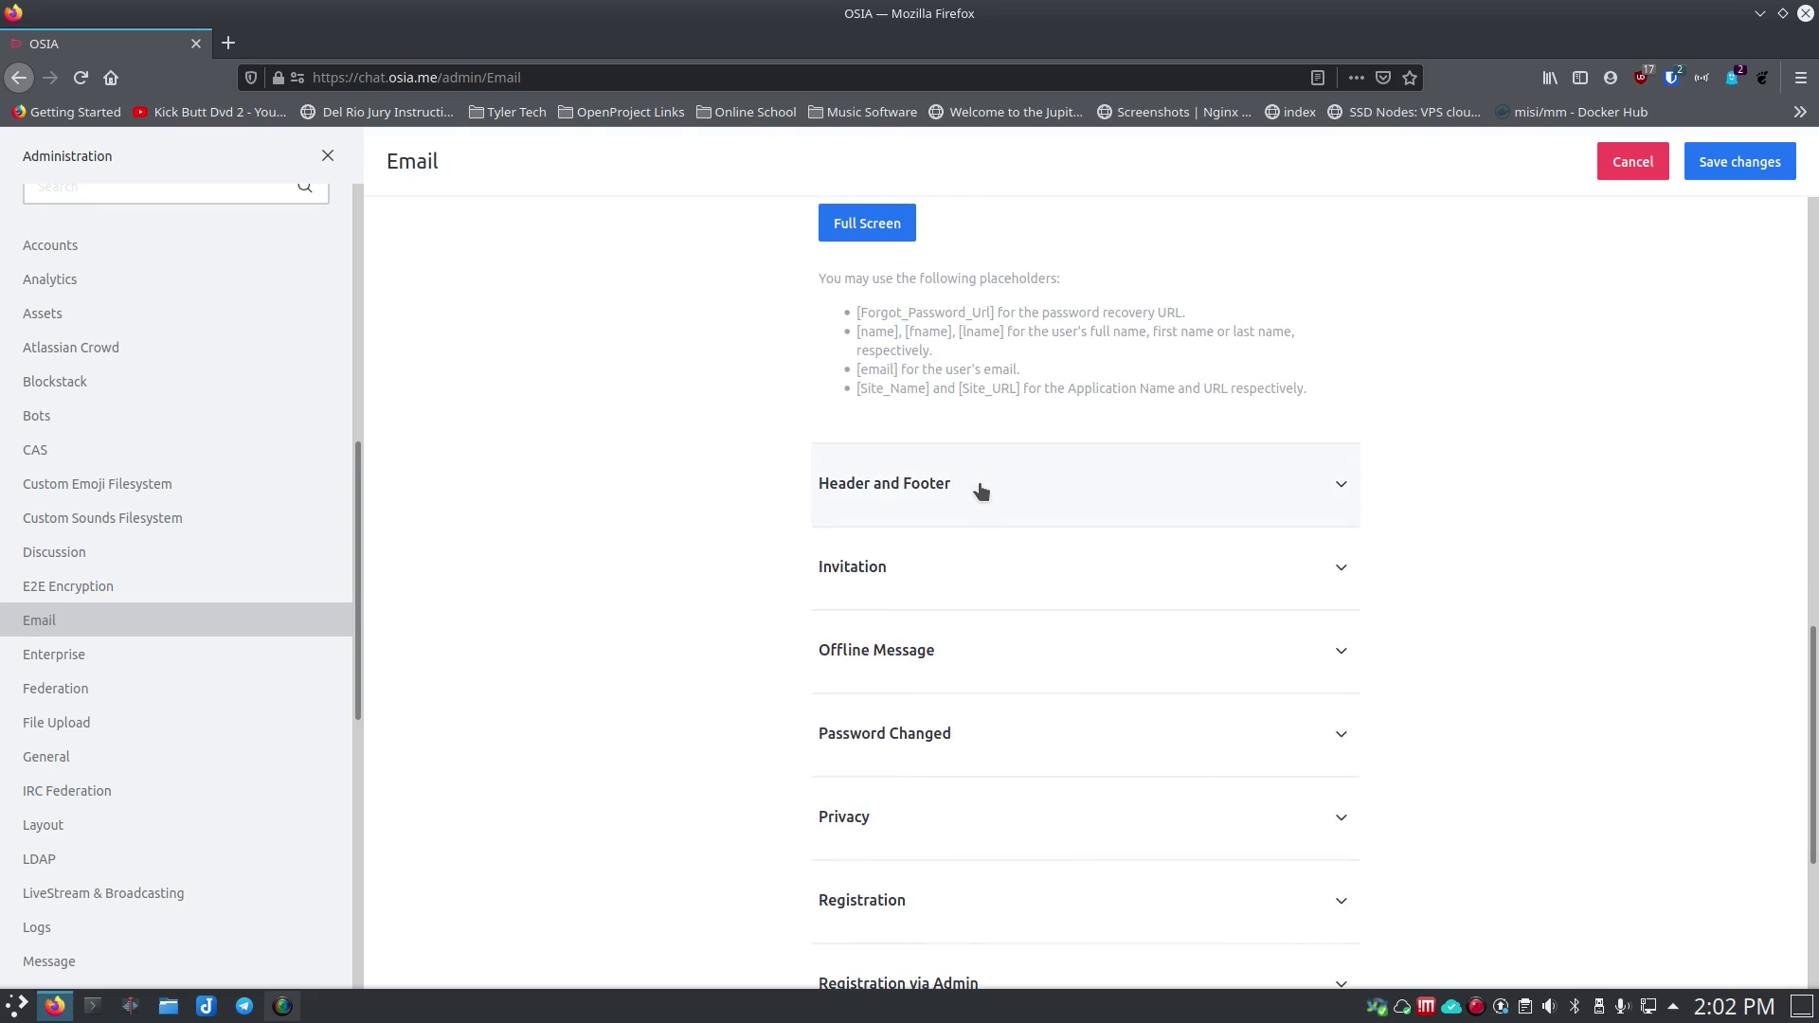
# Expand Header and Footer and read the Header, Footer and Direct Reply footer HTML templates
pyautogui.click(981, 490)
pyautogui.scroll(-2, 810, 648)
pyautogui.scroll(-3, 772, 617)
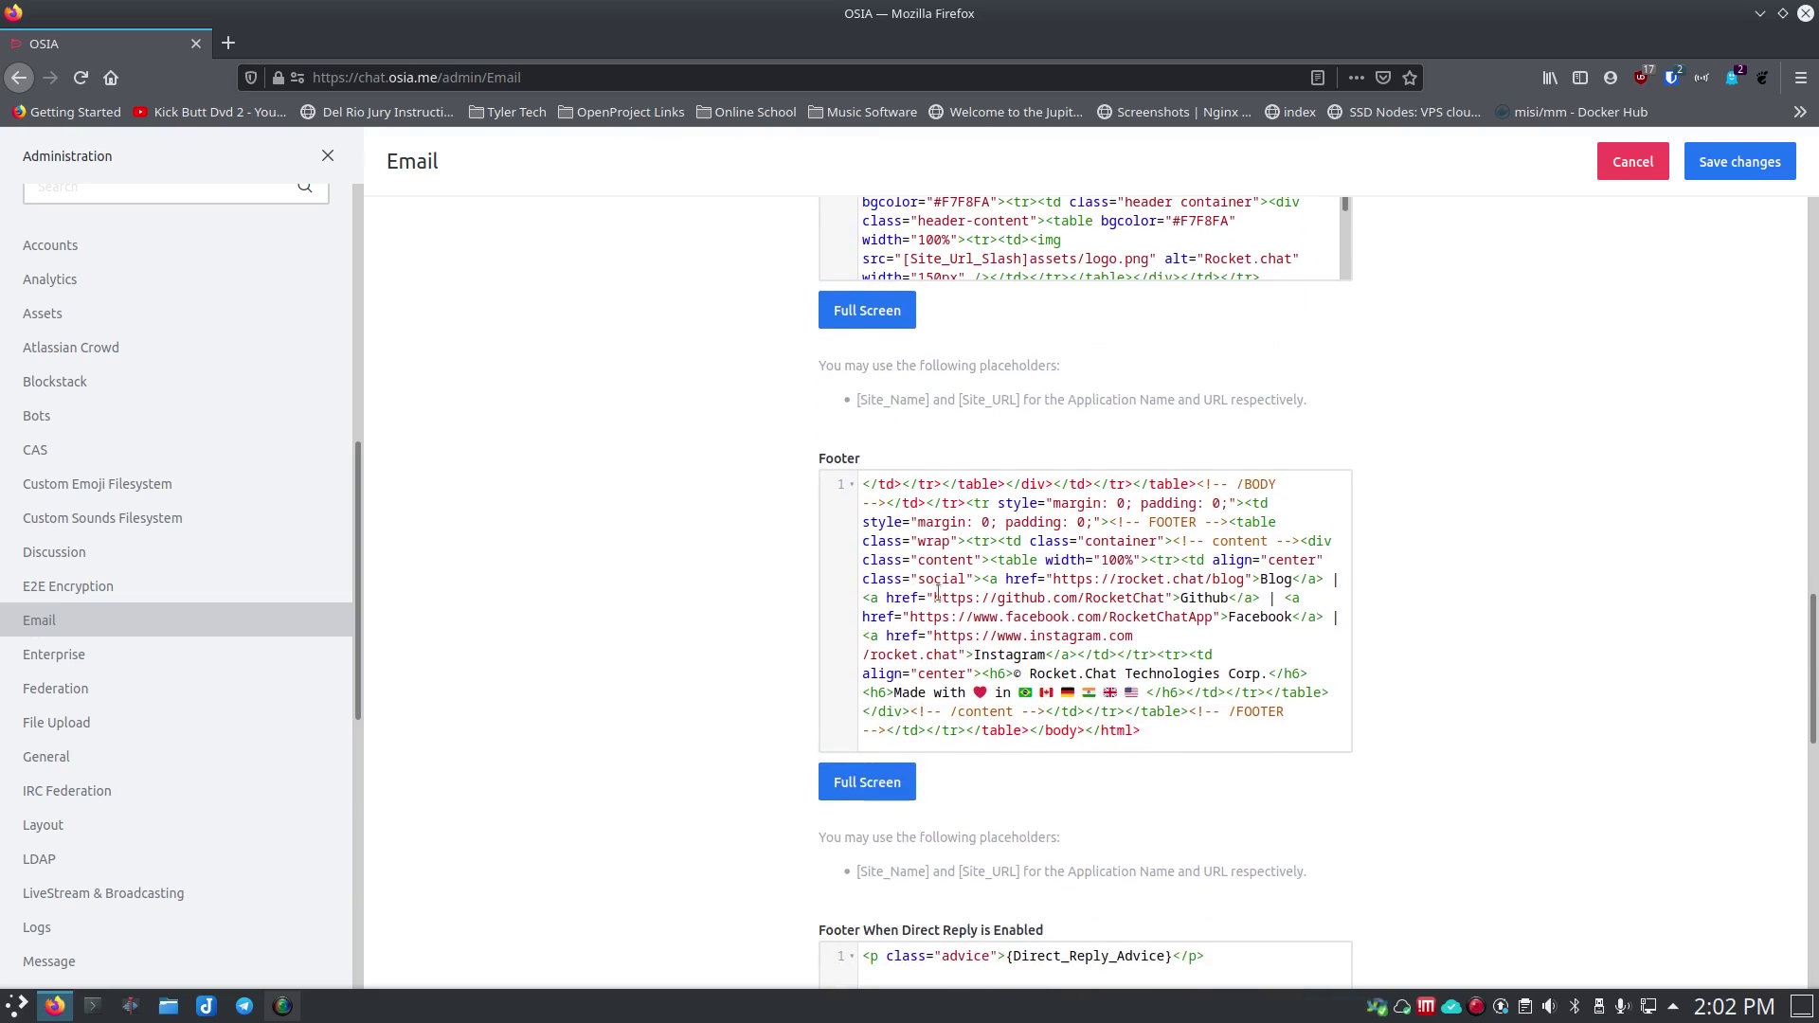
pyautogui.scroll(3, 855, 616)
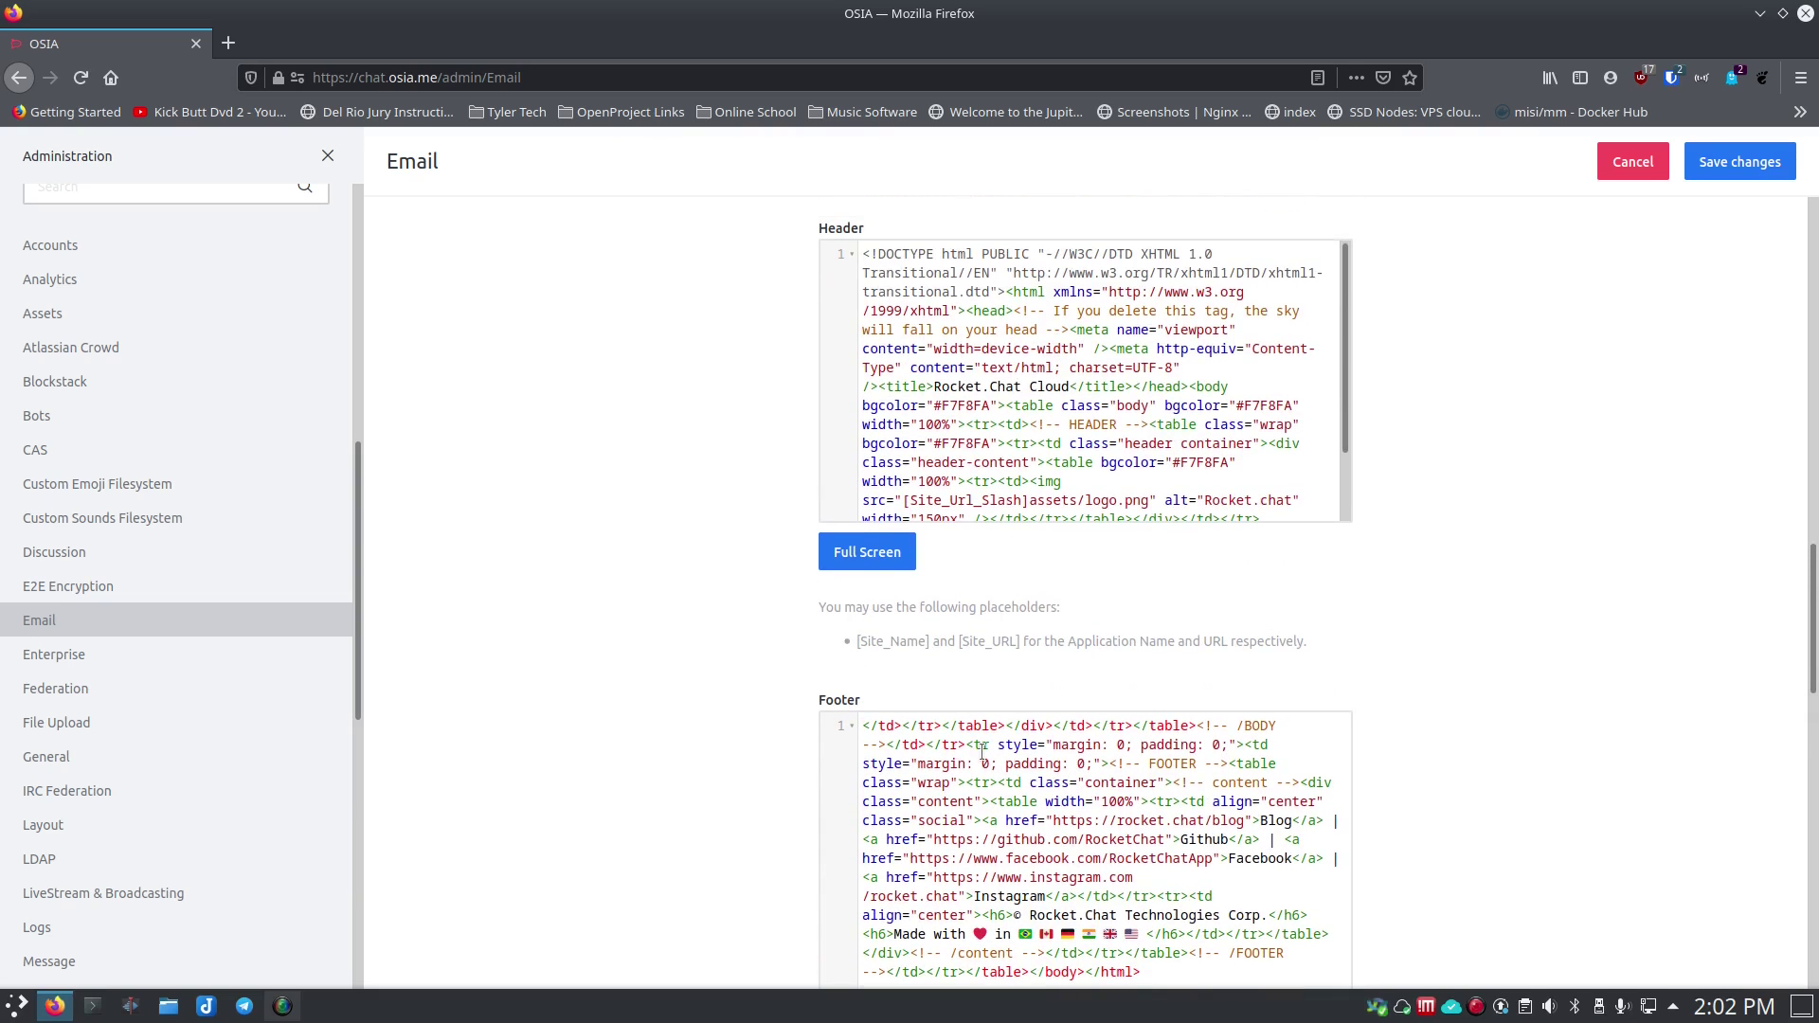
pyautogui.scroll(1, 965, 749)
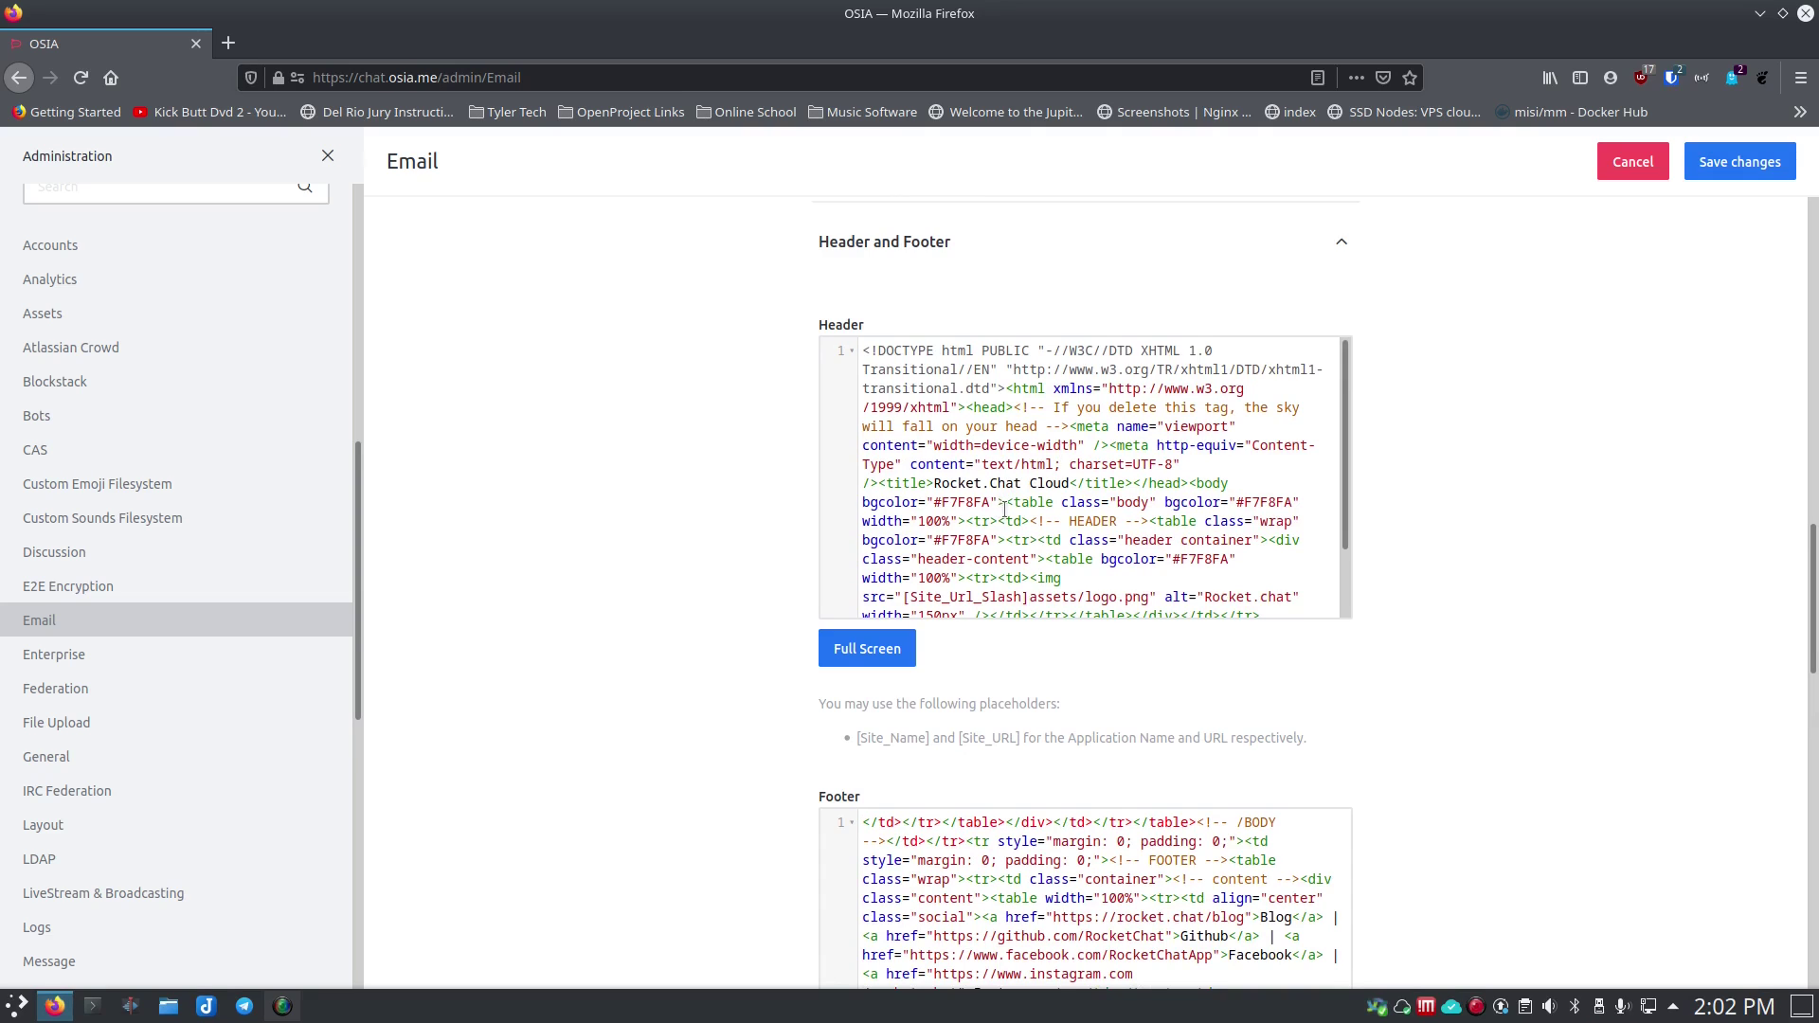
pyautogui.scroll(-3, 771, 561)
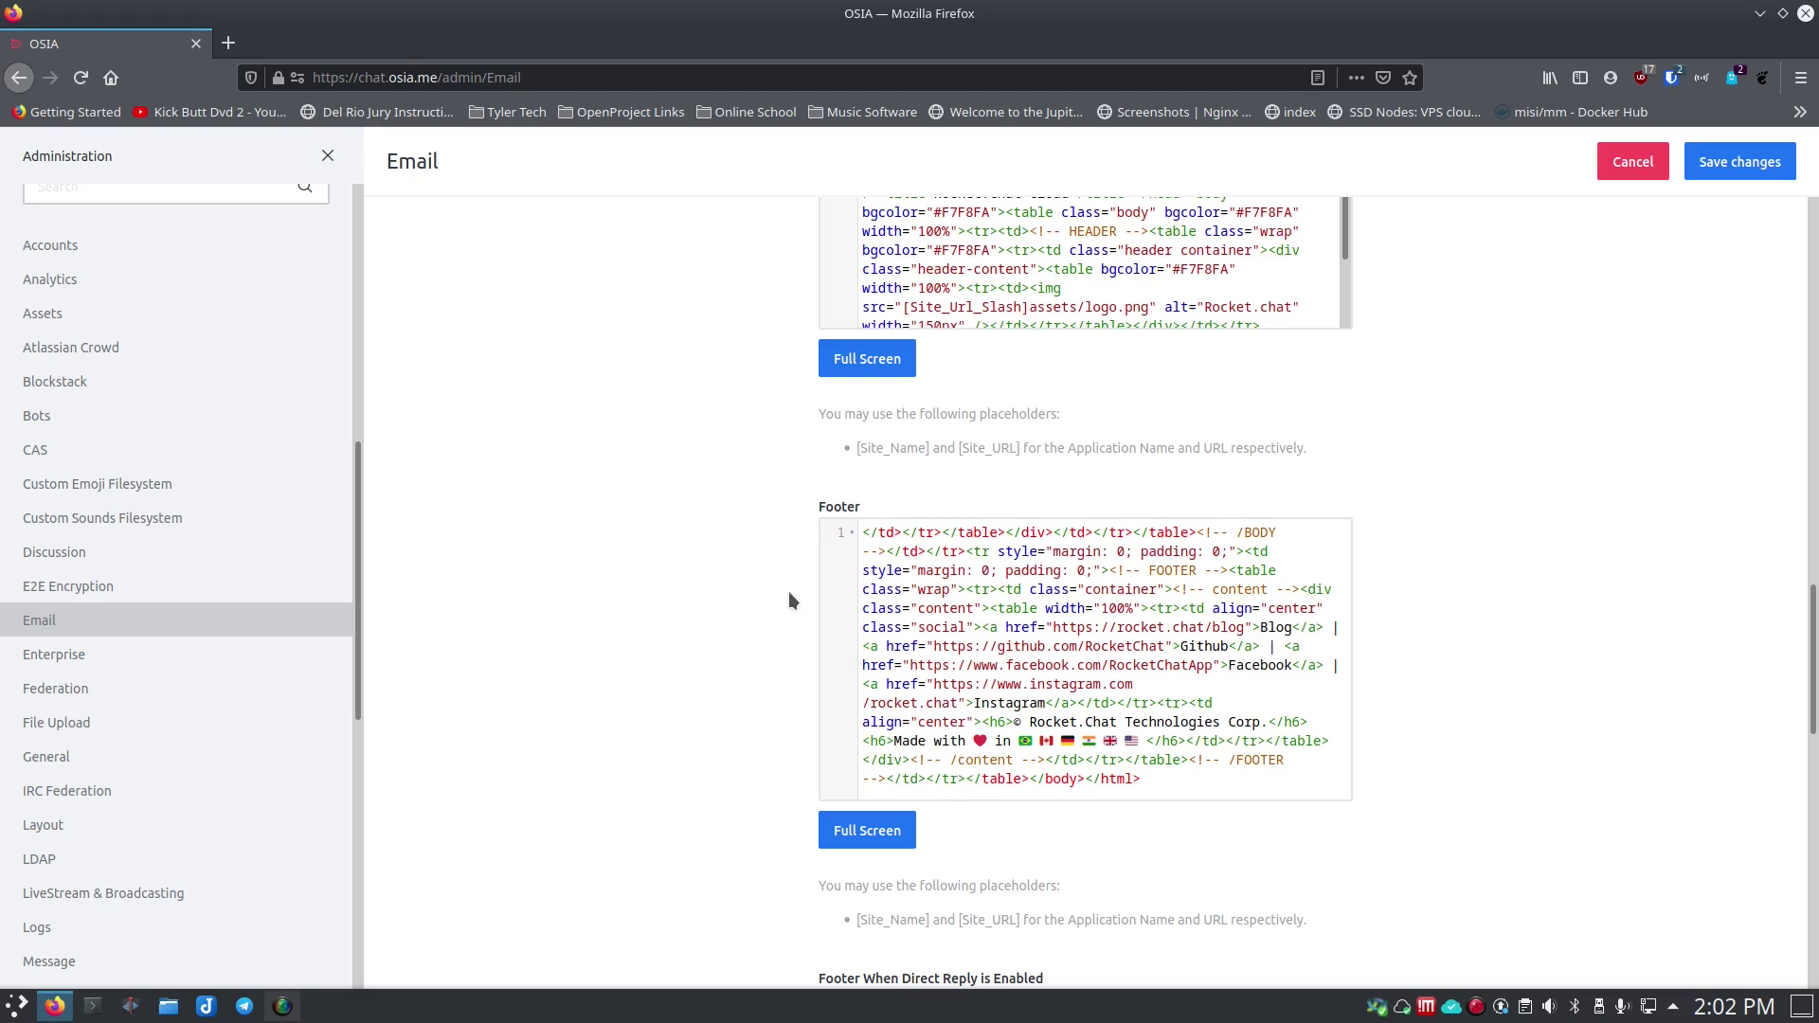
pyautogui.scroll(-2, 765, 587)
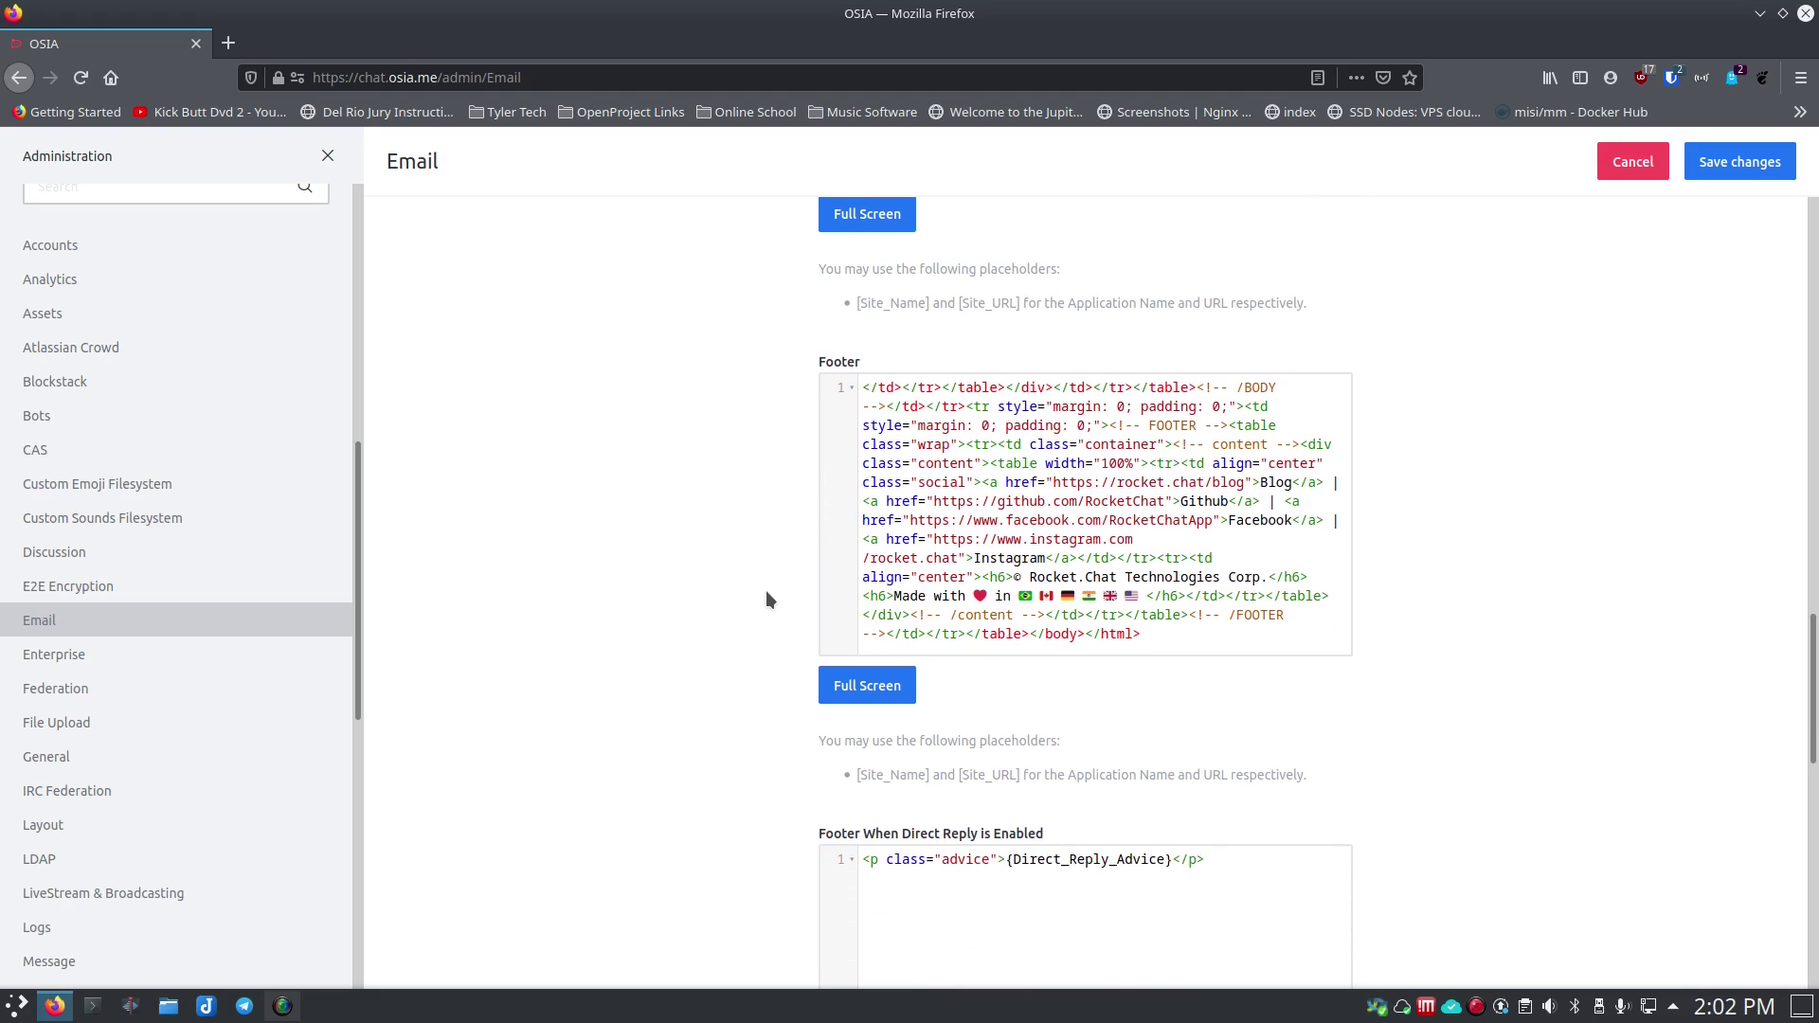
pyautogui.scroll(-2, 767, 591)
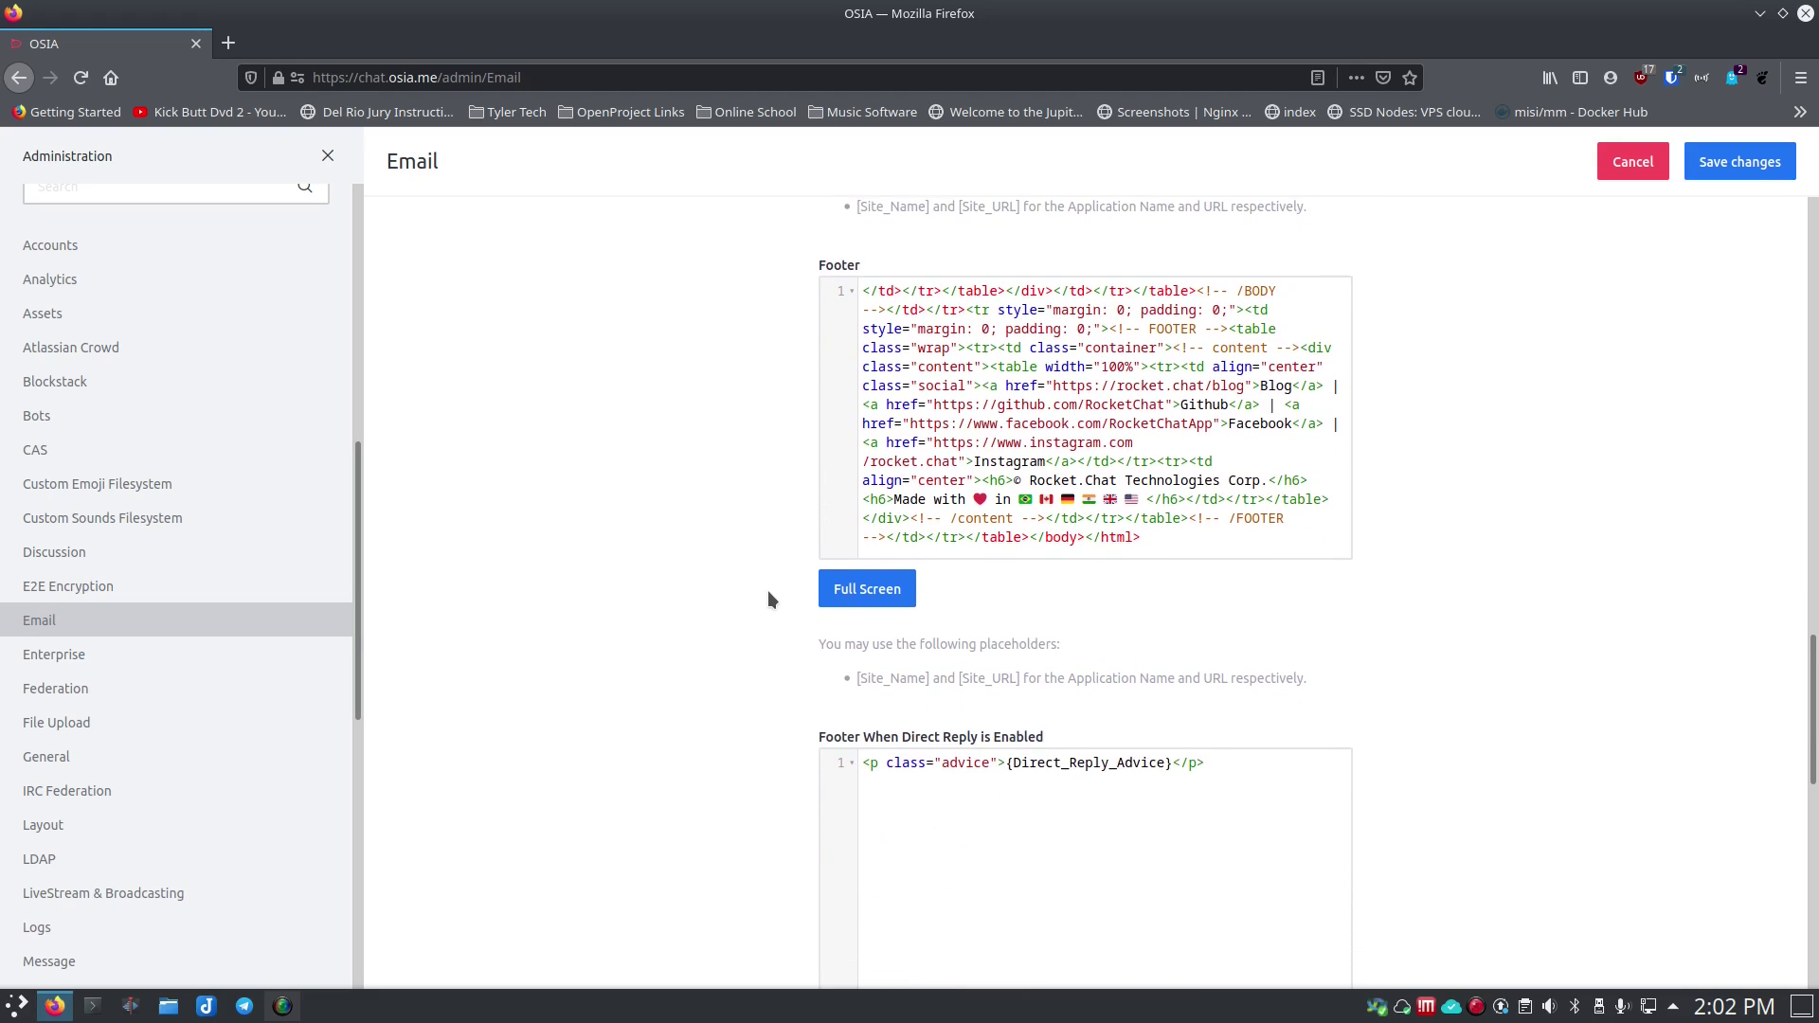
pyautogui.scroll(-3, 766, 597)
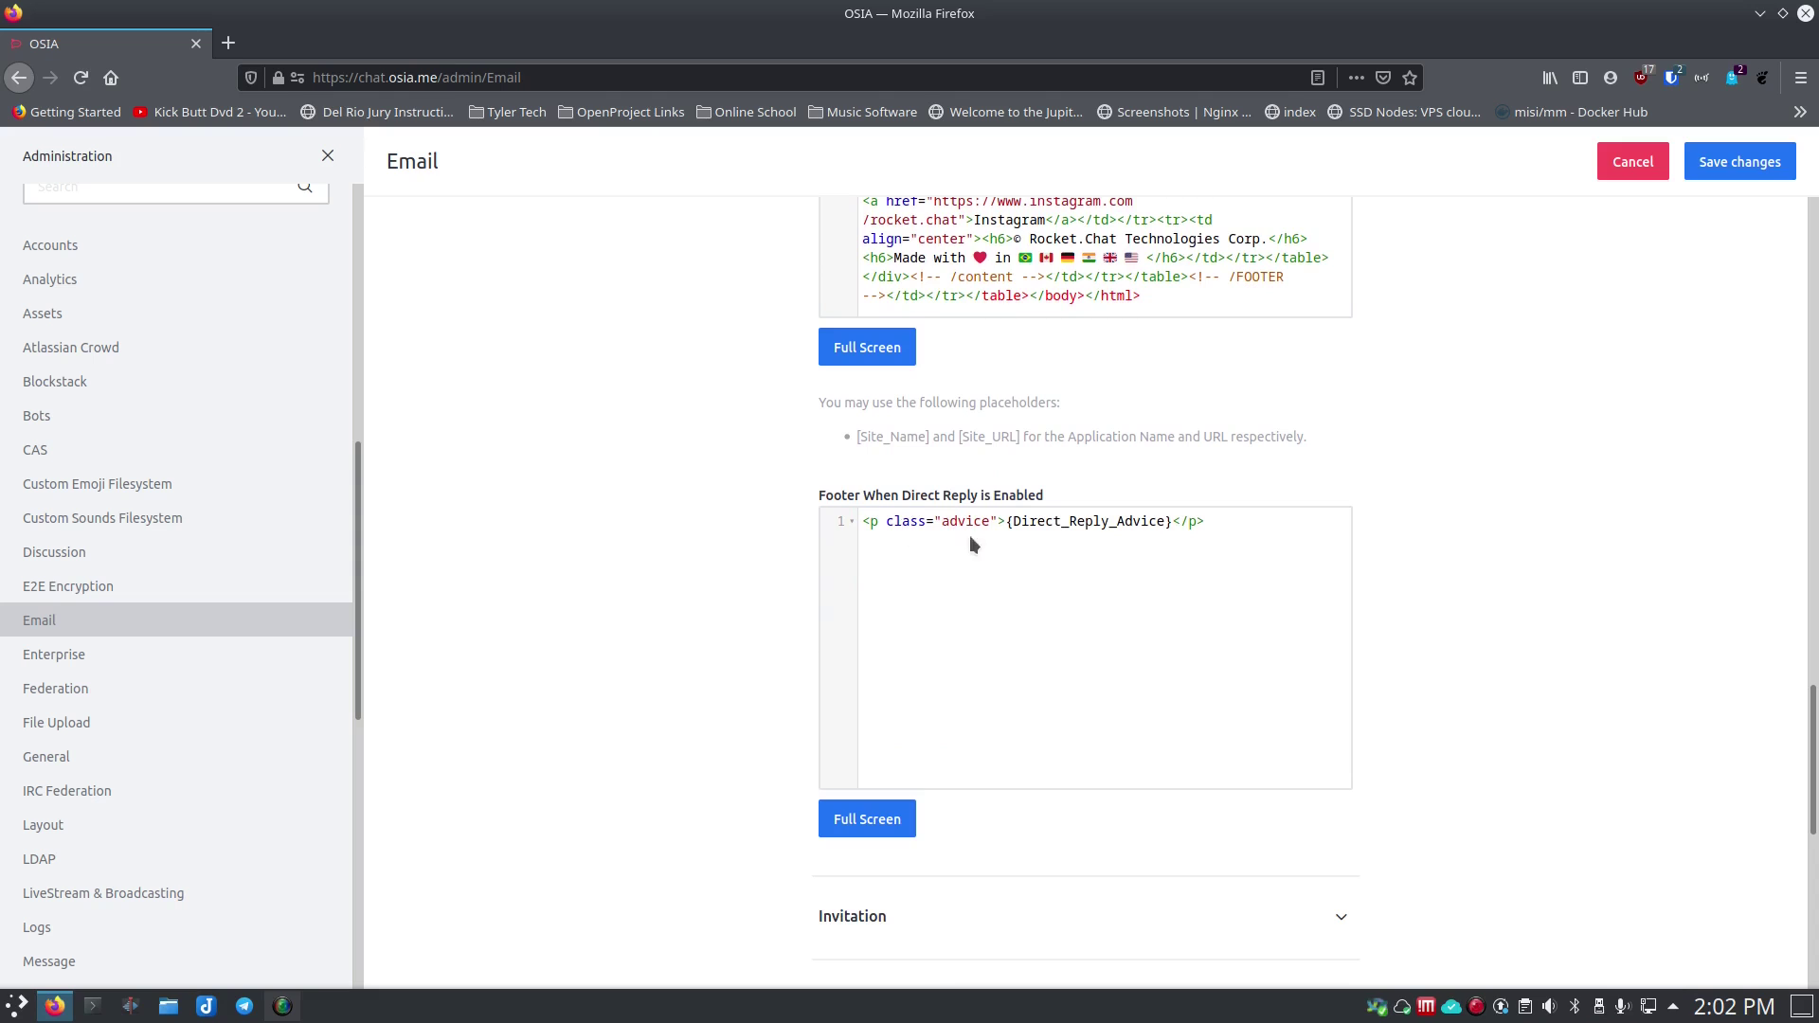
pyautogui.scroll(-1, 792, 587)
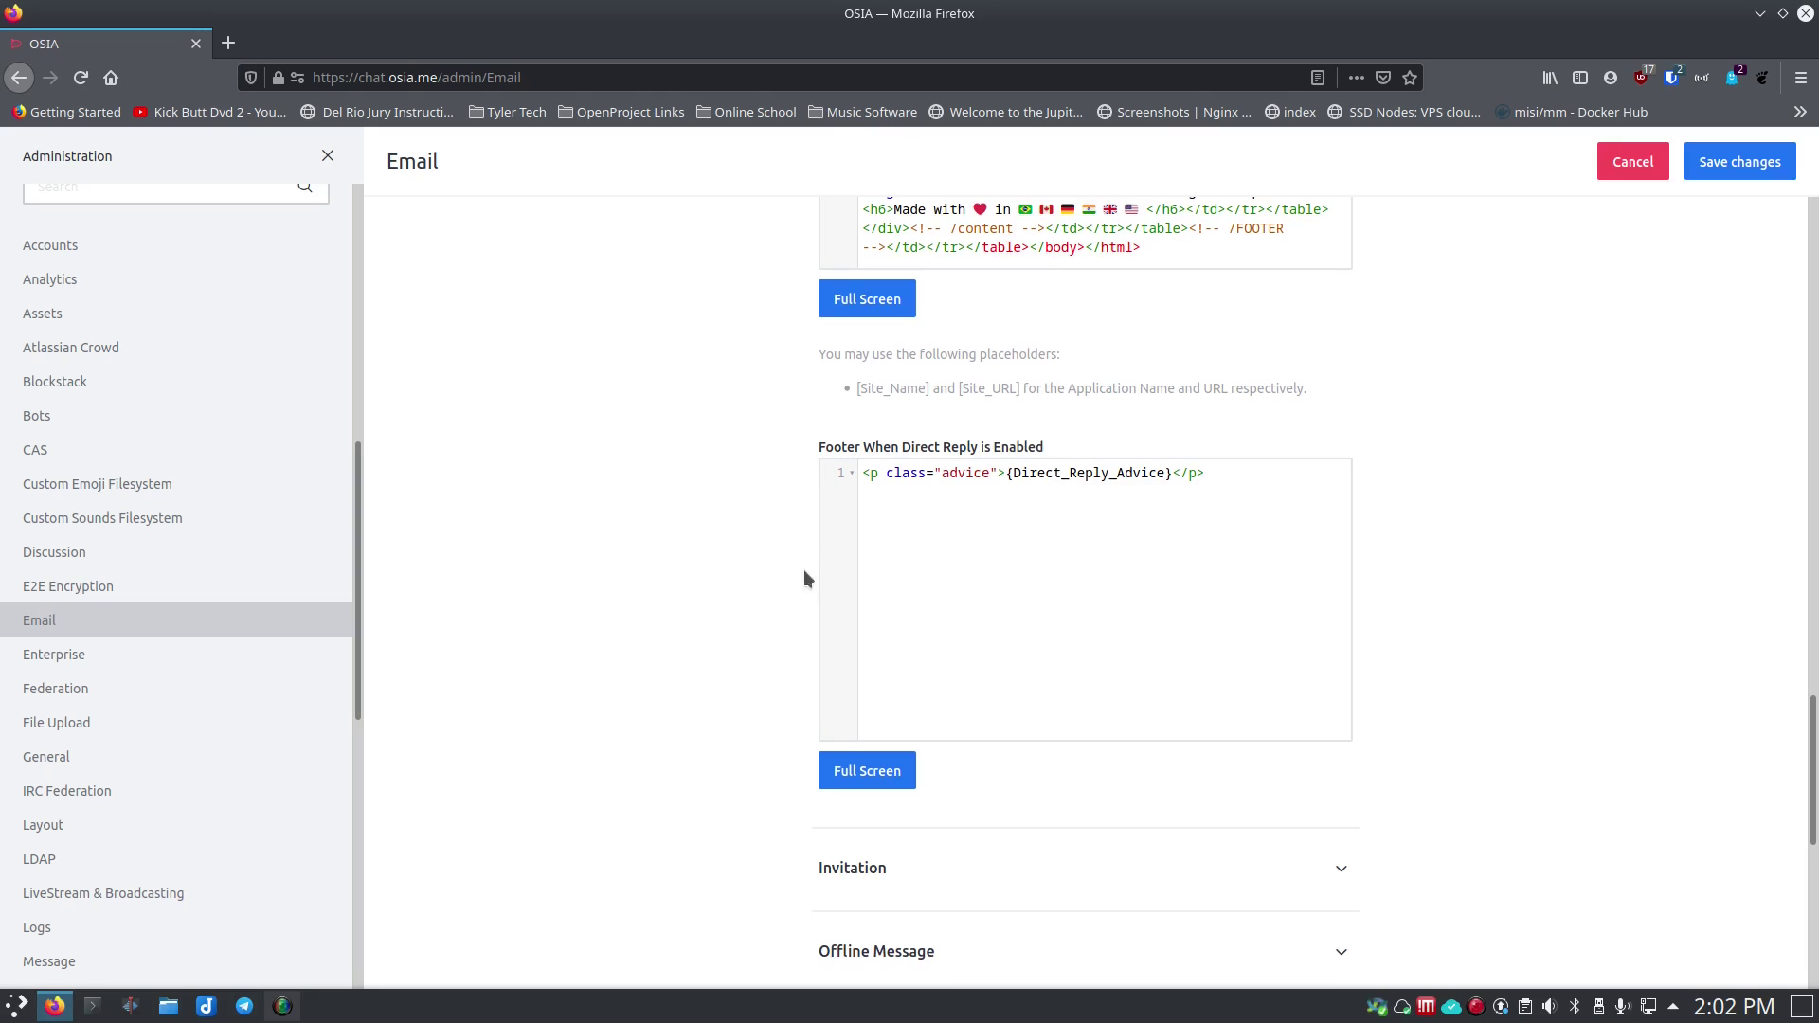
pyautogui.scroll(-3, 783, 594)
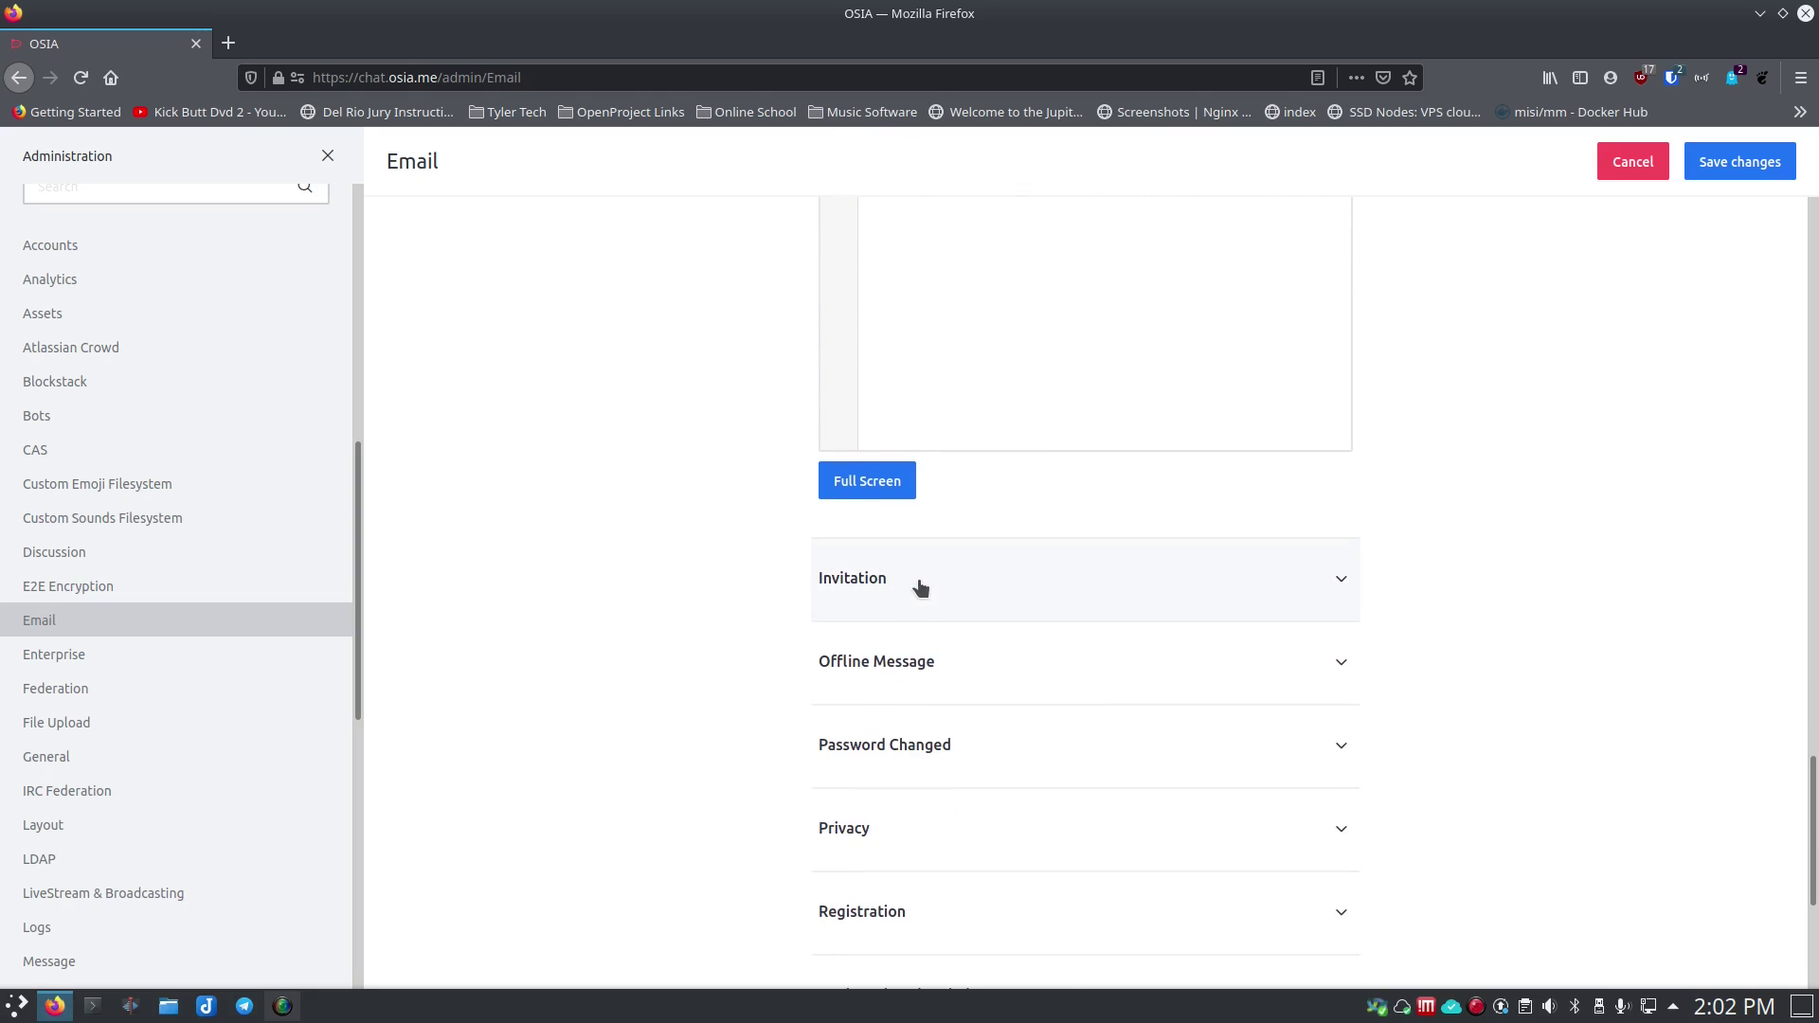
# Expand and read the Invitation email template and the Offline Message settings
pyautogui.click(924, 588)
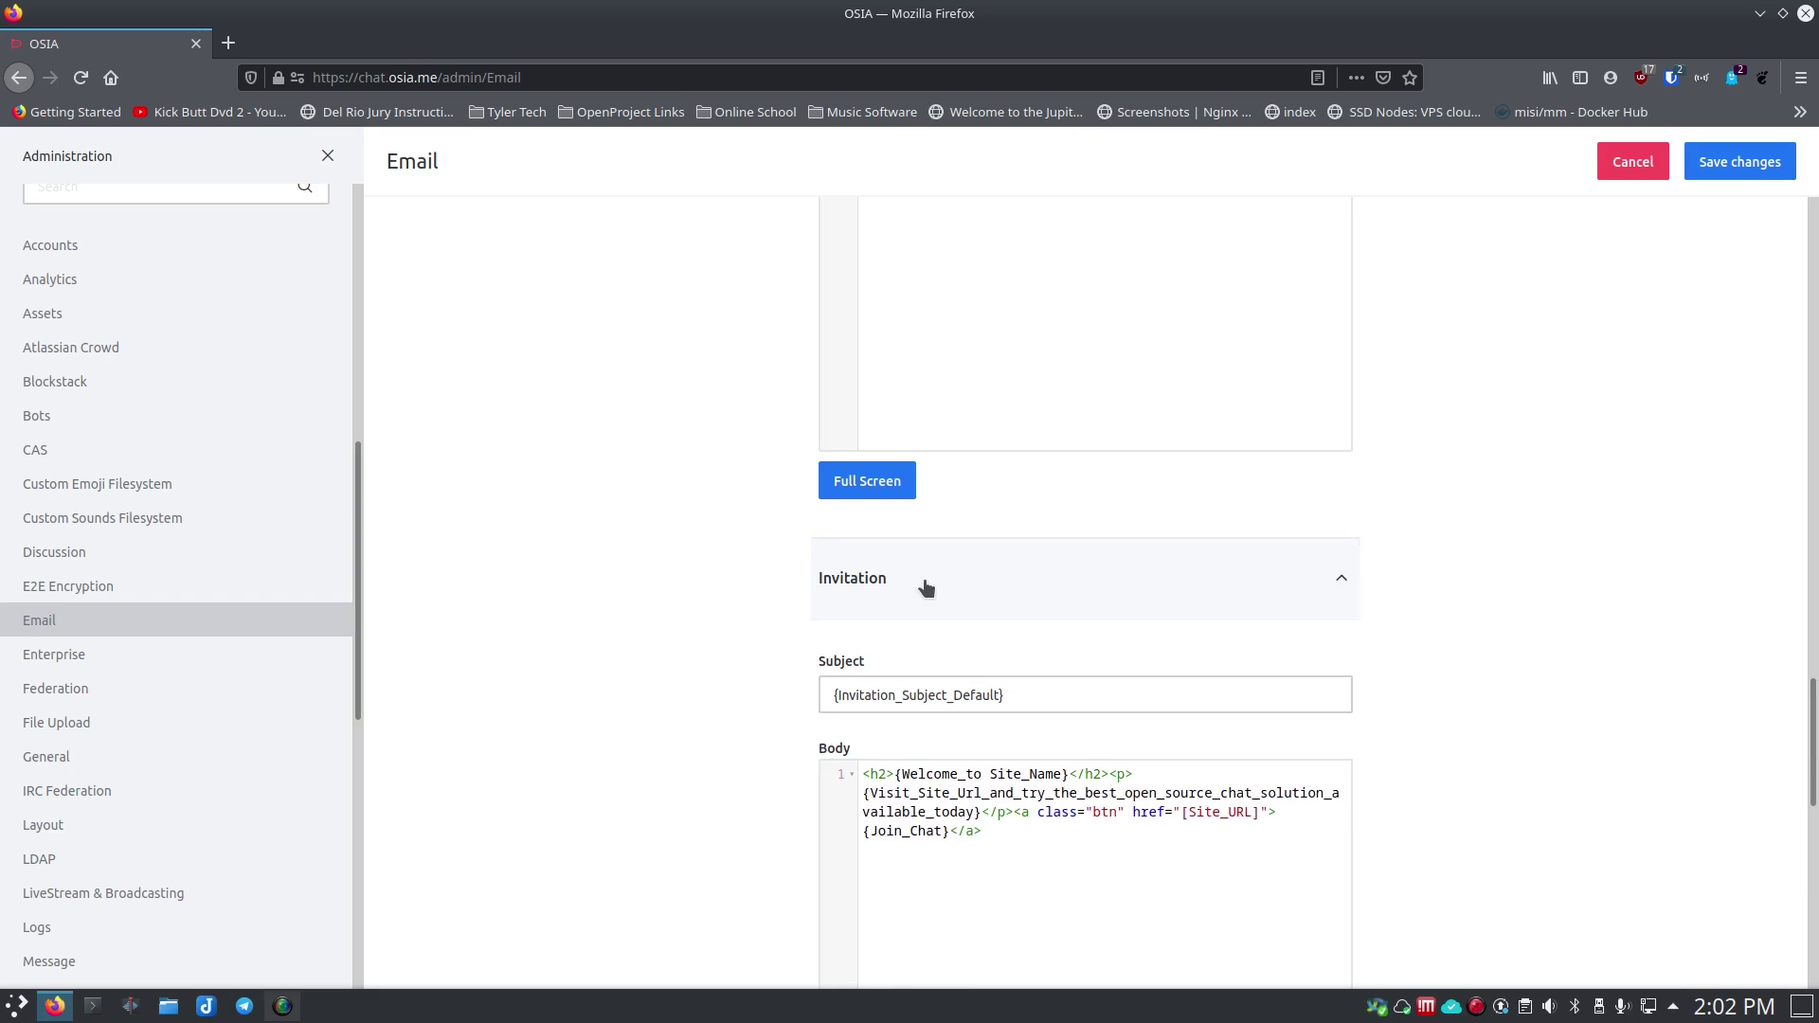
pyautogui.scroll(-2, 786, 610)
pyautogui.scroll(-1, 787, 611)
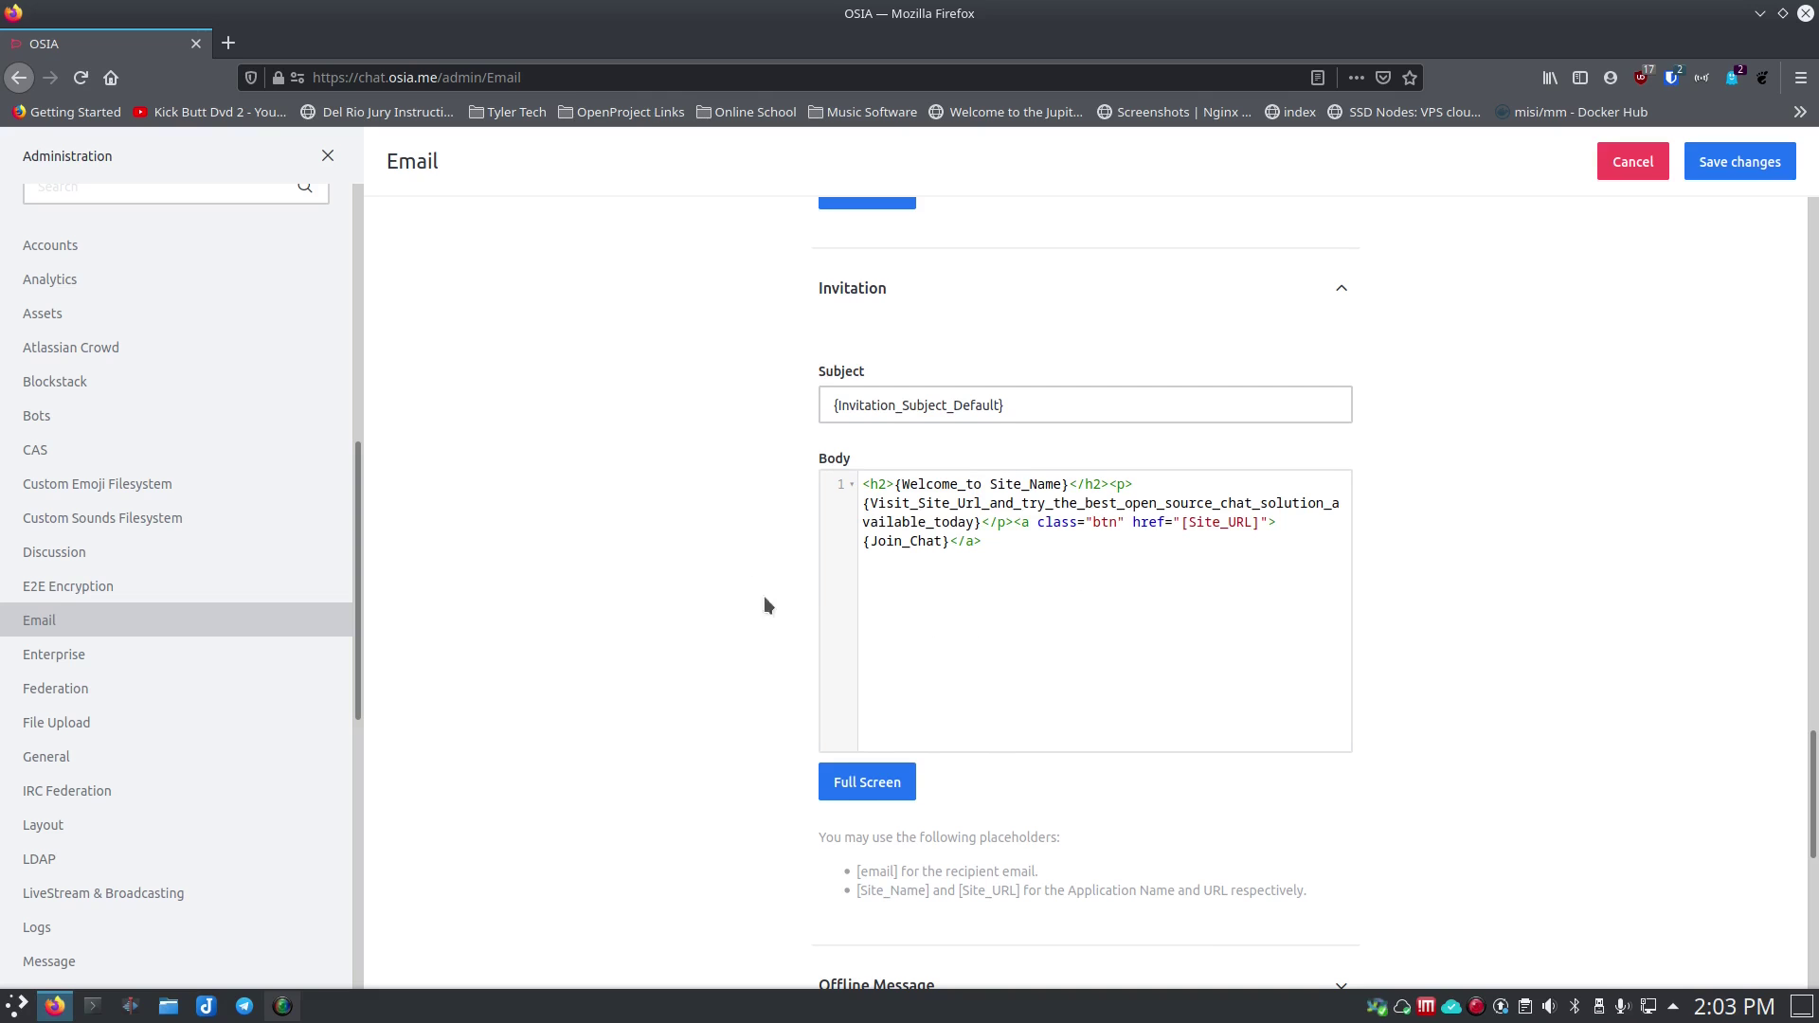
pyautogui.scroll(-5, 765, 547)
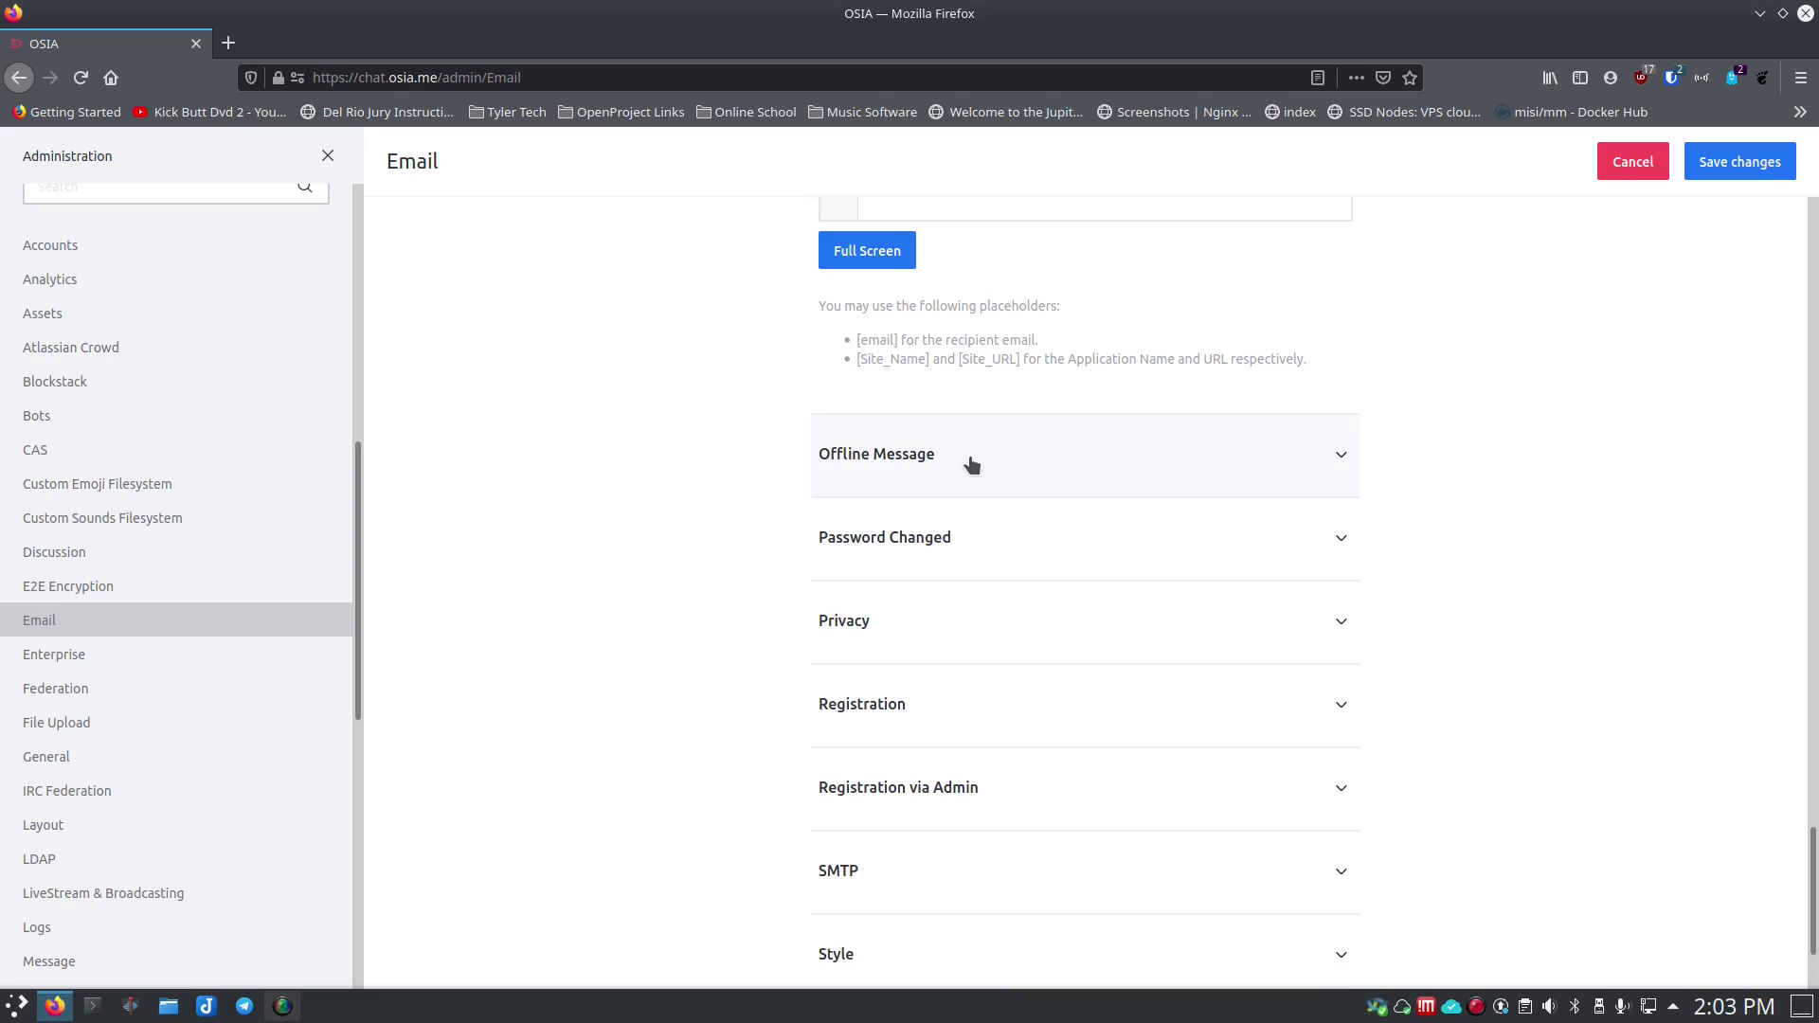
pyautogui.click(968, 464)
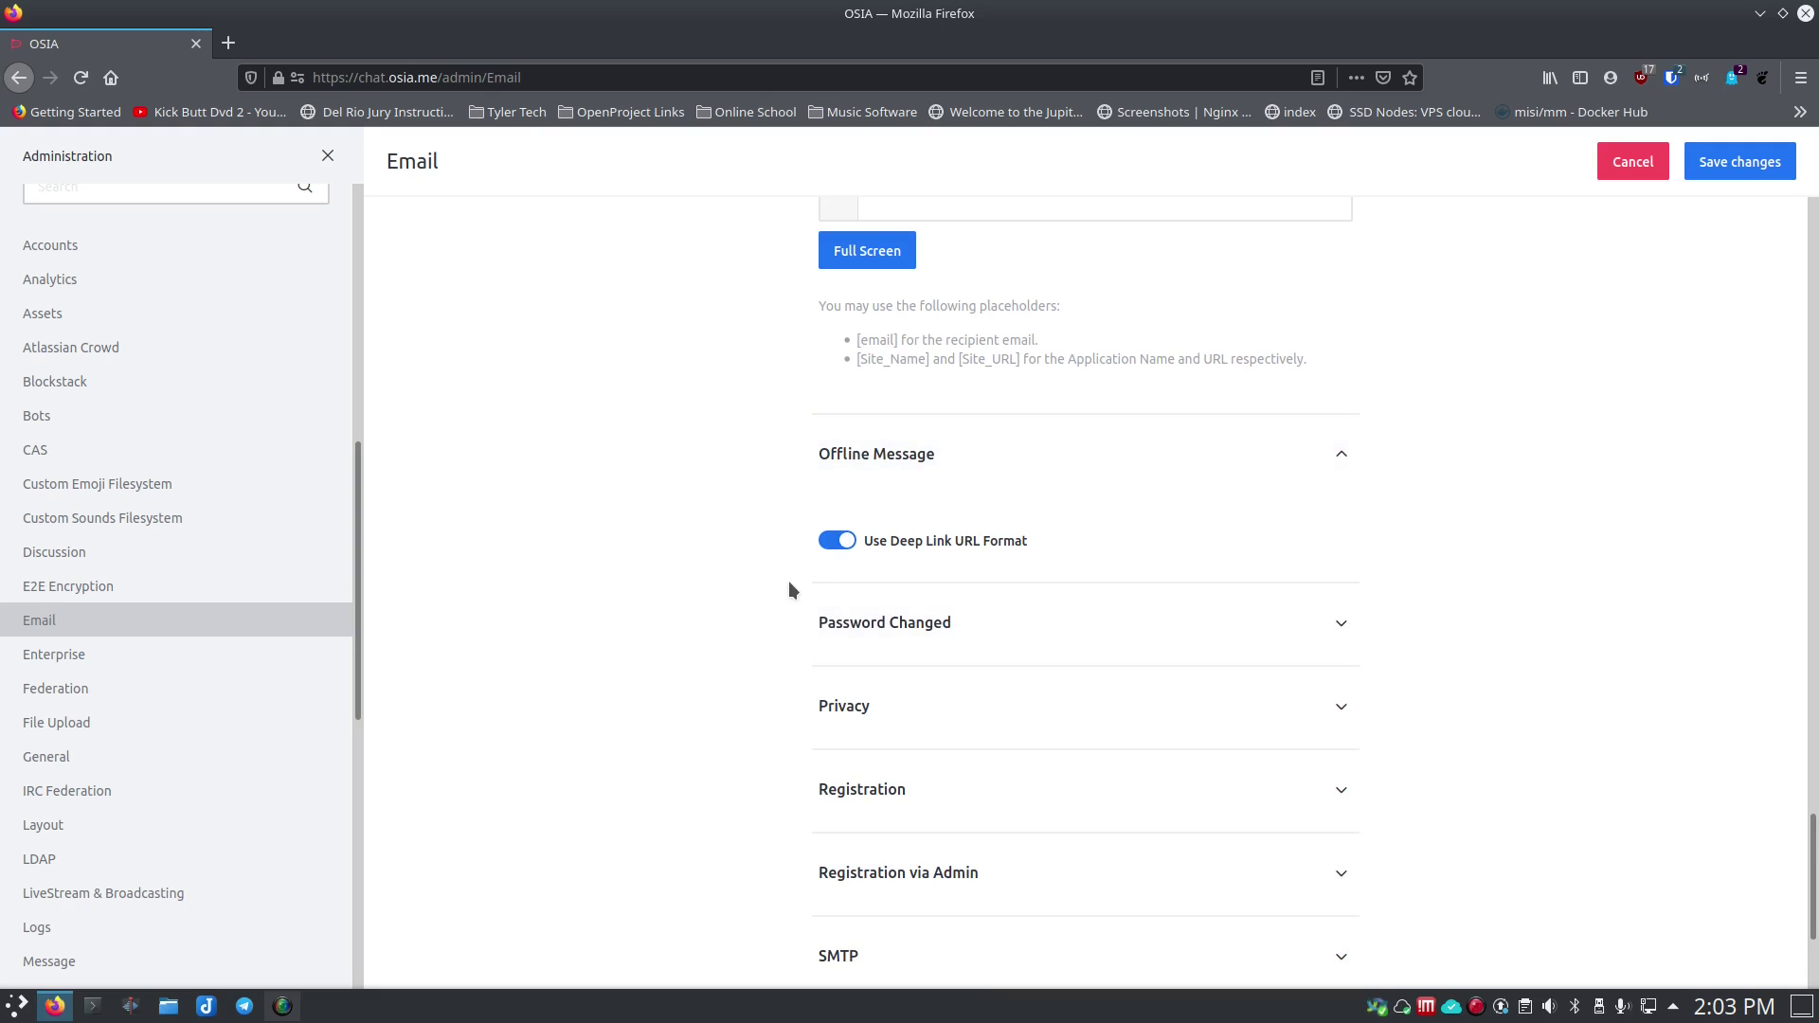
pyautogui.scroll(-2, 788, 582)
# Expand the Password Changed email template and scroll through it
pyautogui.click(950, 538)
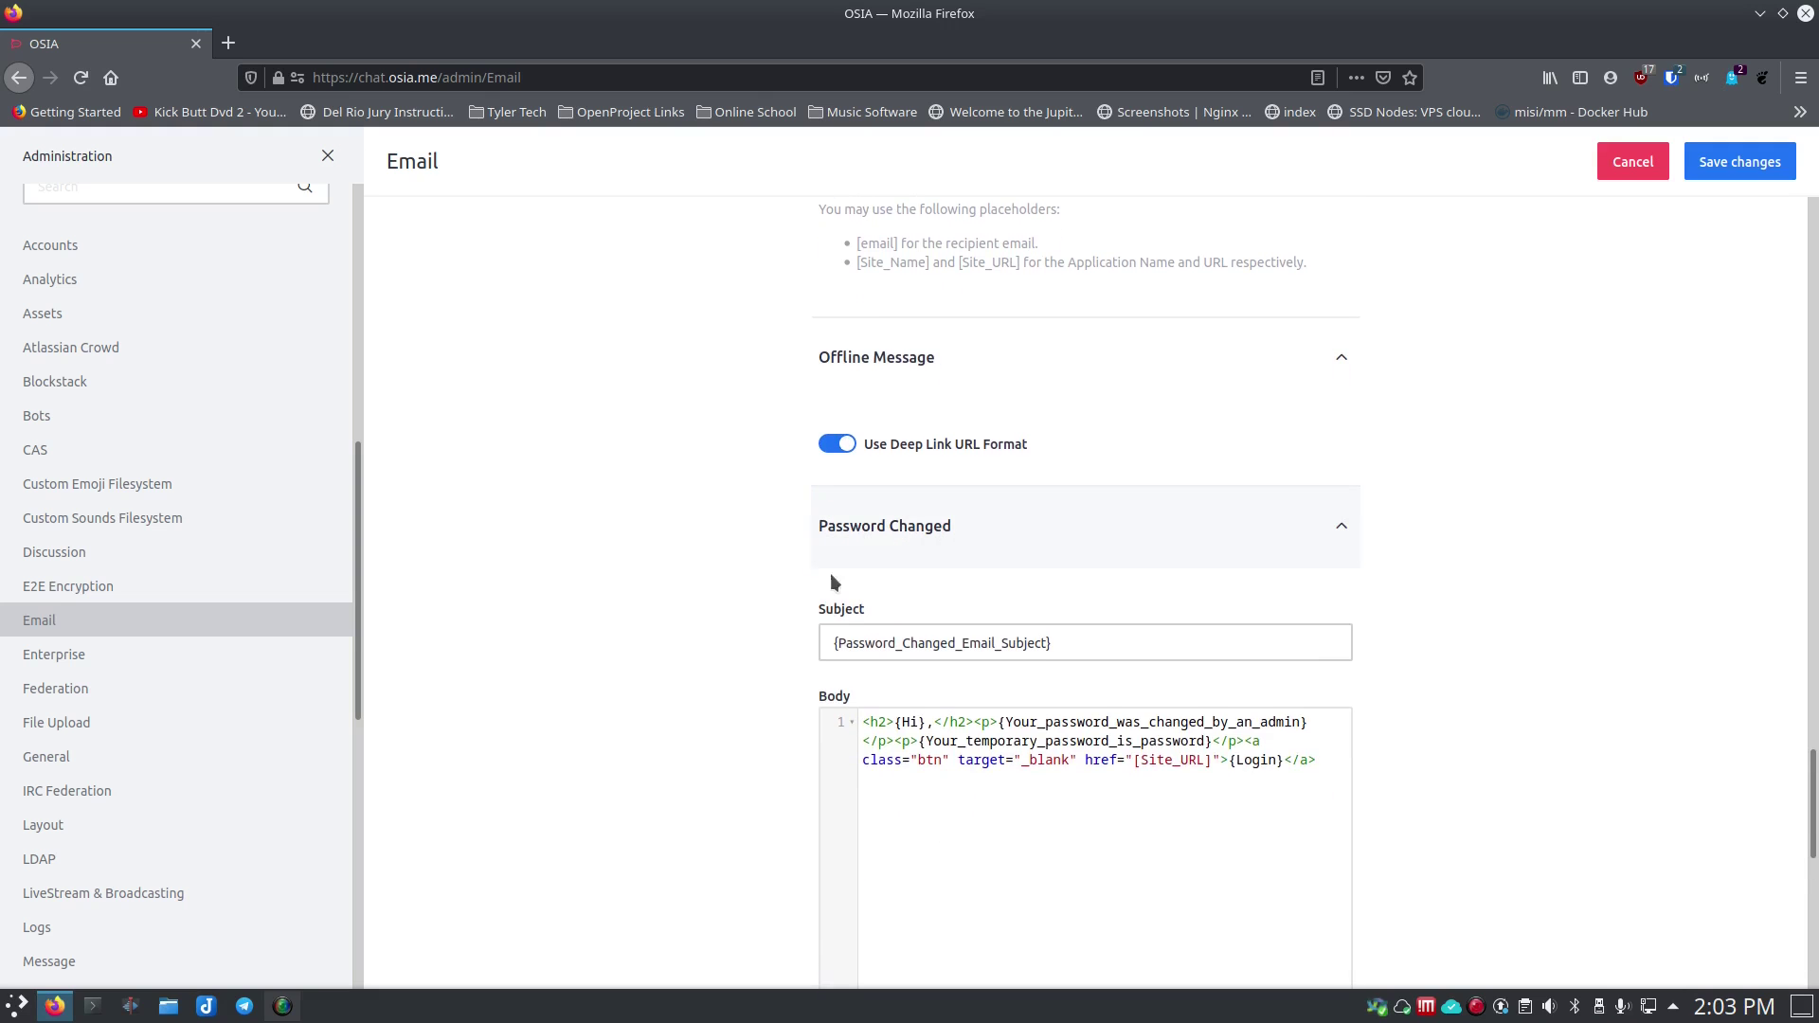
pyautogui.scroll(-2, 790, 607)
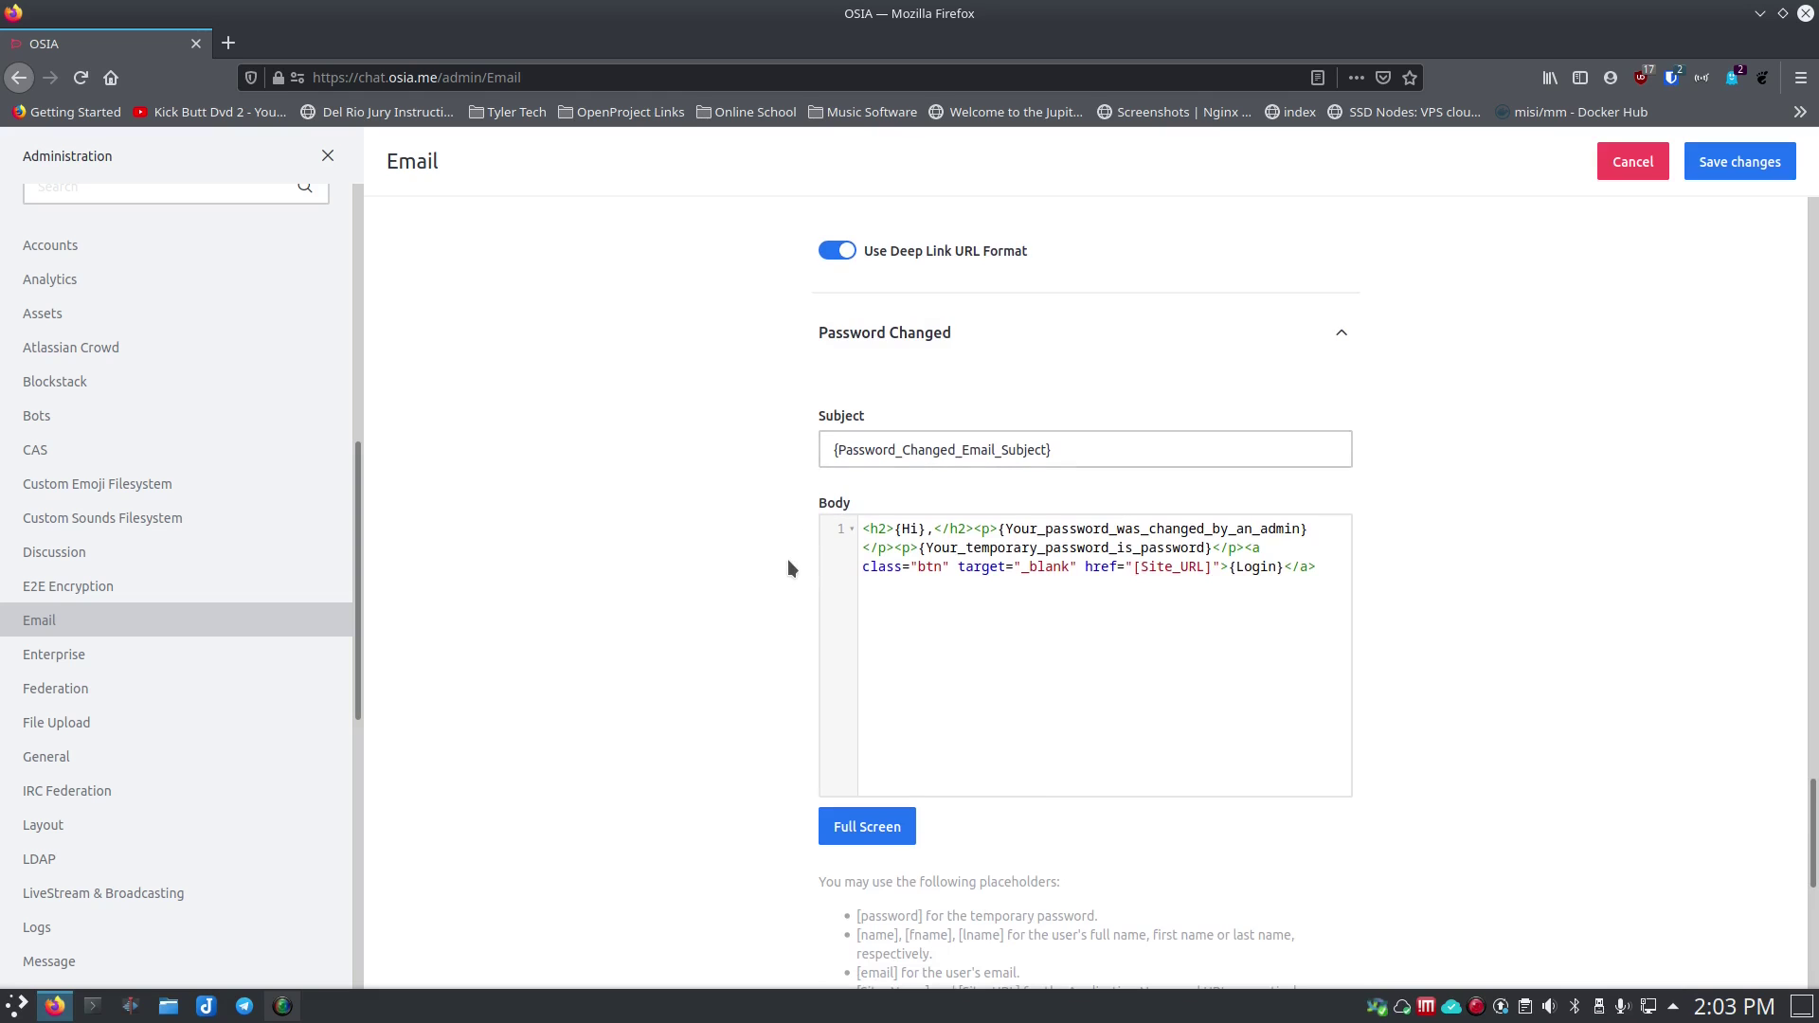
pyautogui.scroll(-4, 789, 564)
pyautogui.scroll(-2, 787, 568)
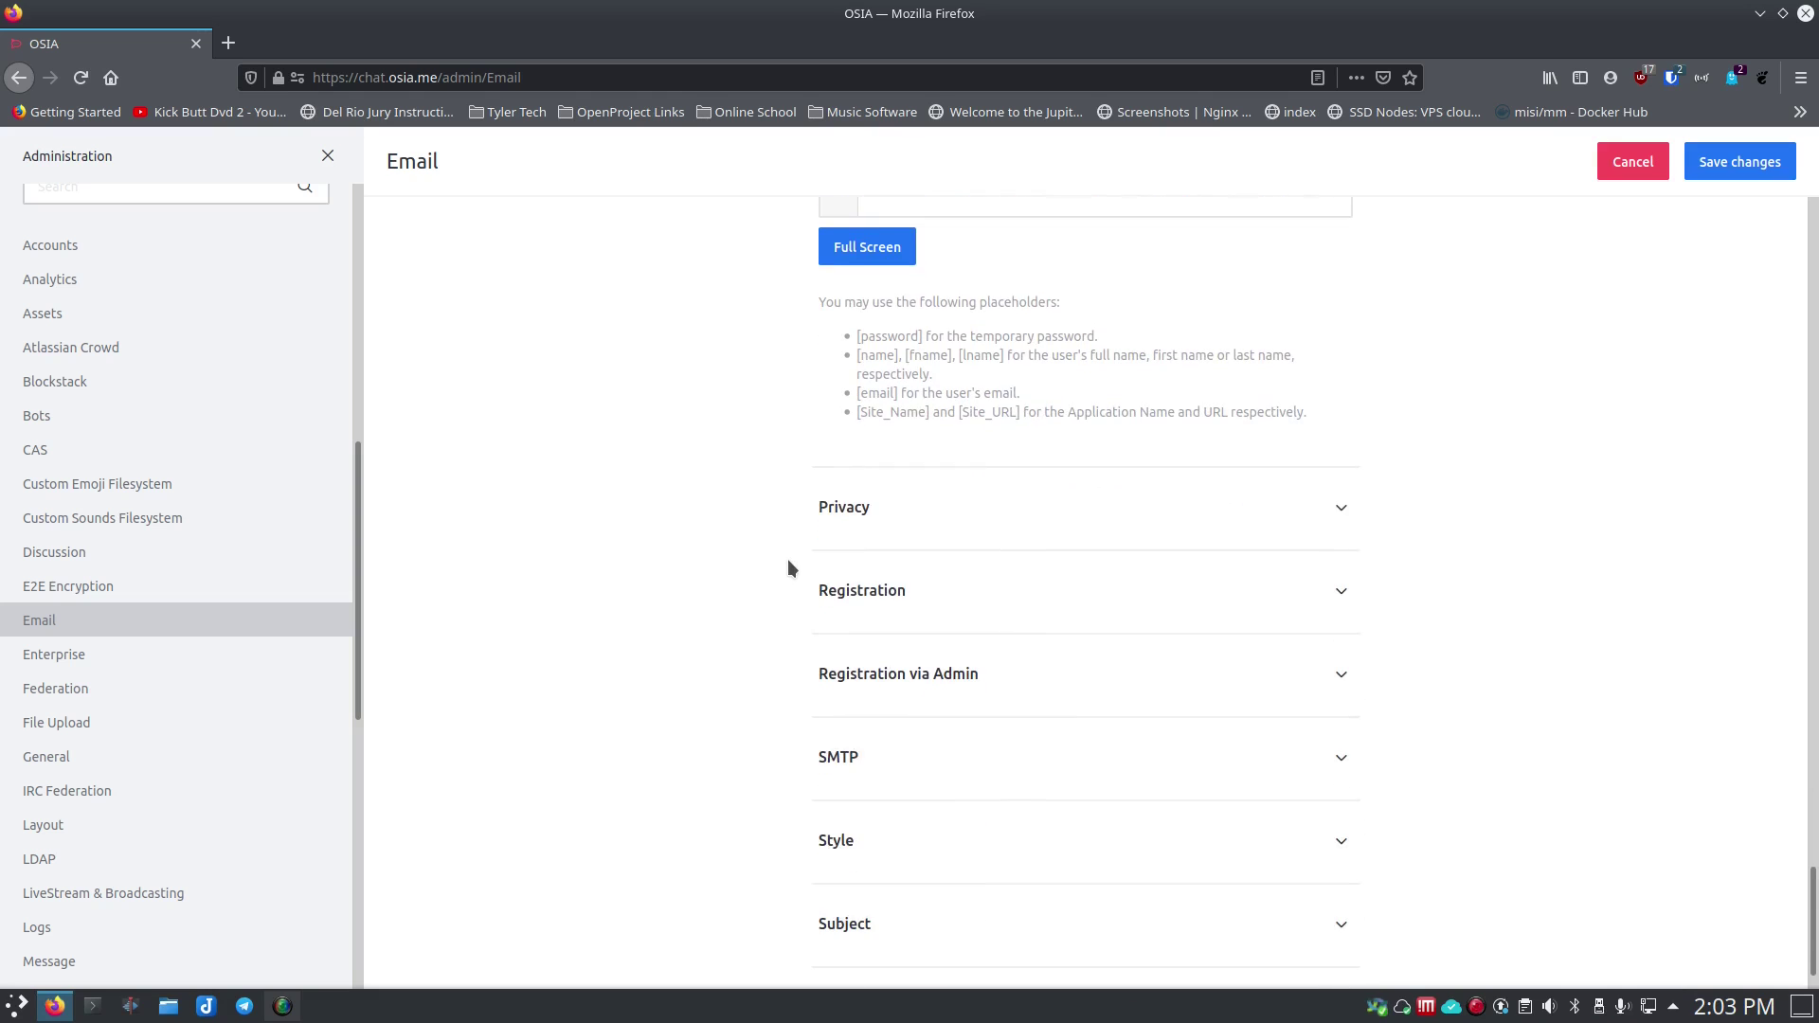
pyautogui.scroll(-1, 869, 515)
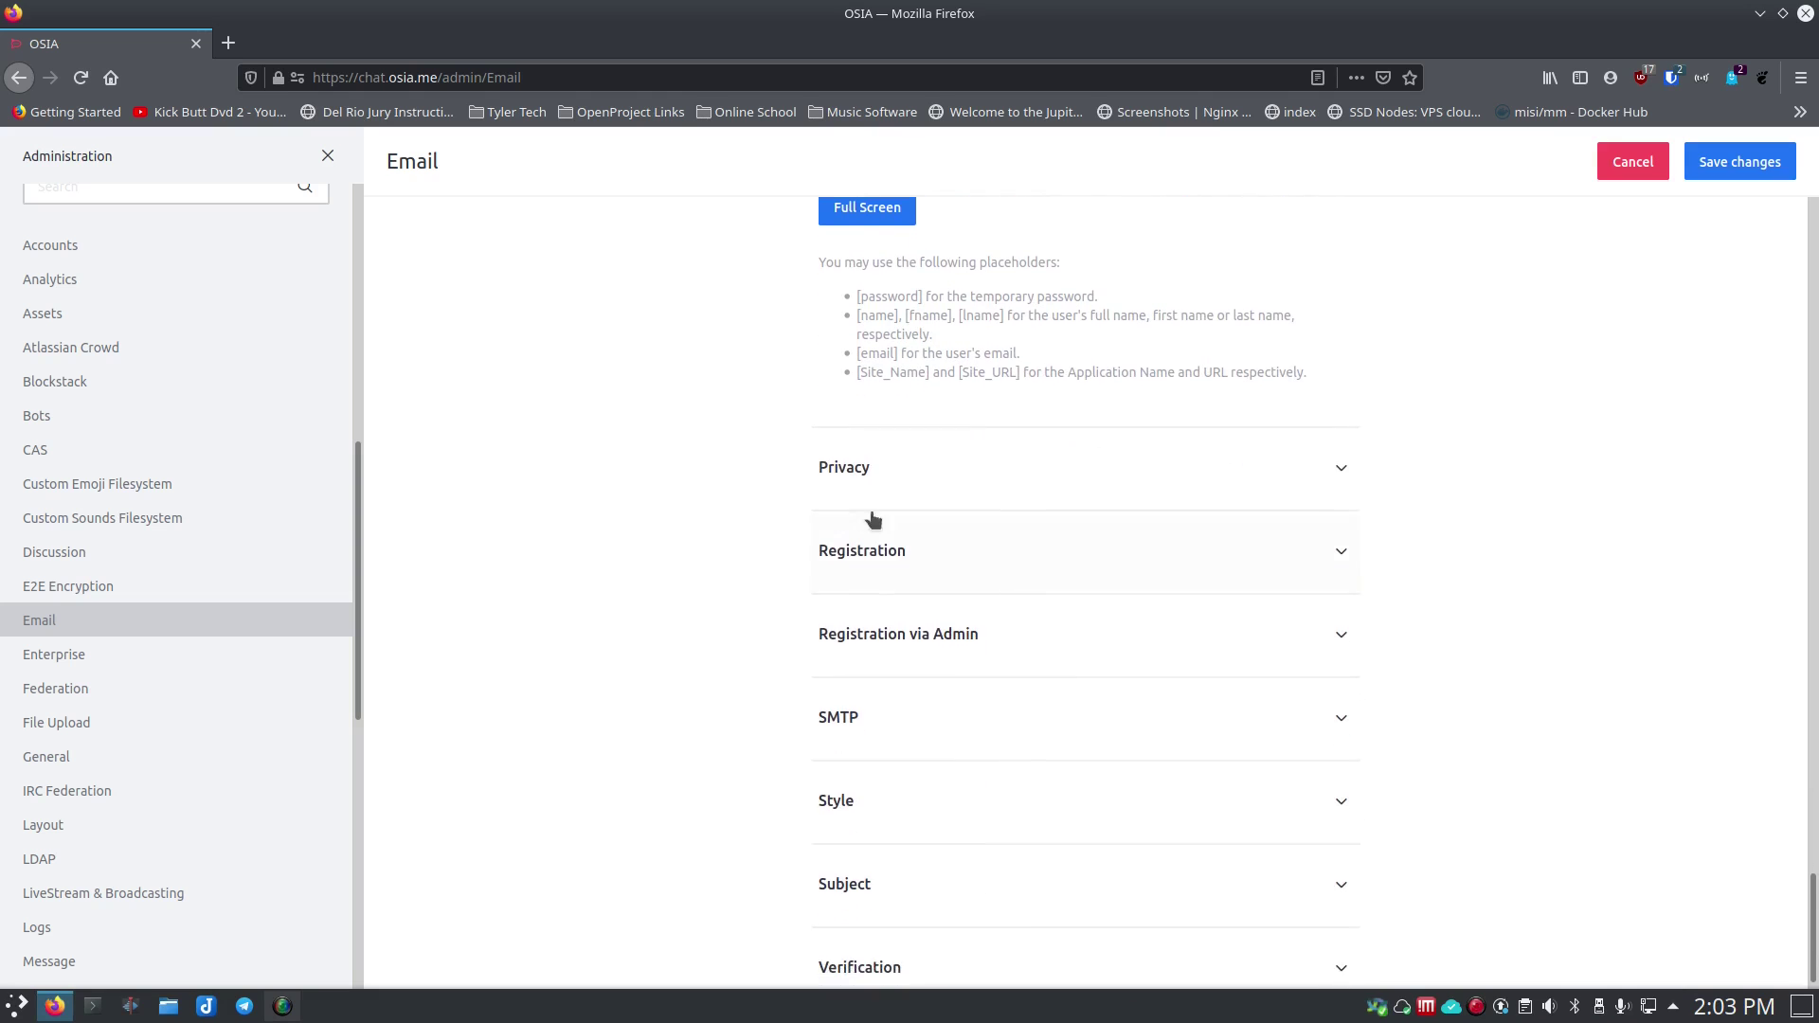
# Expand the Privacy settings and the Registration welcome email template
pyautogui.click(936, 470)
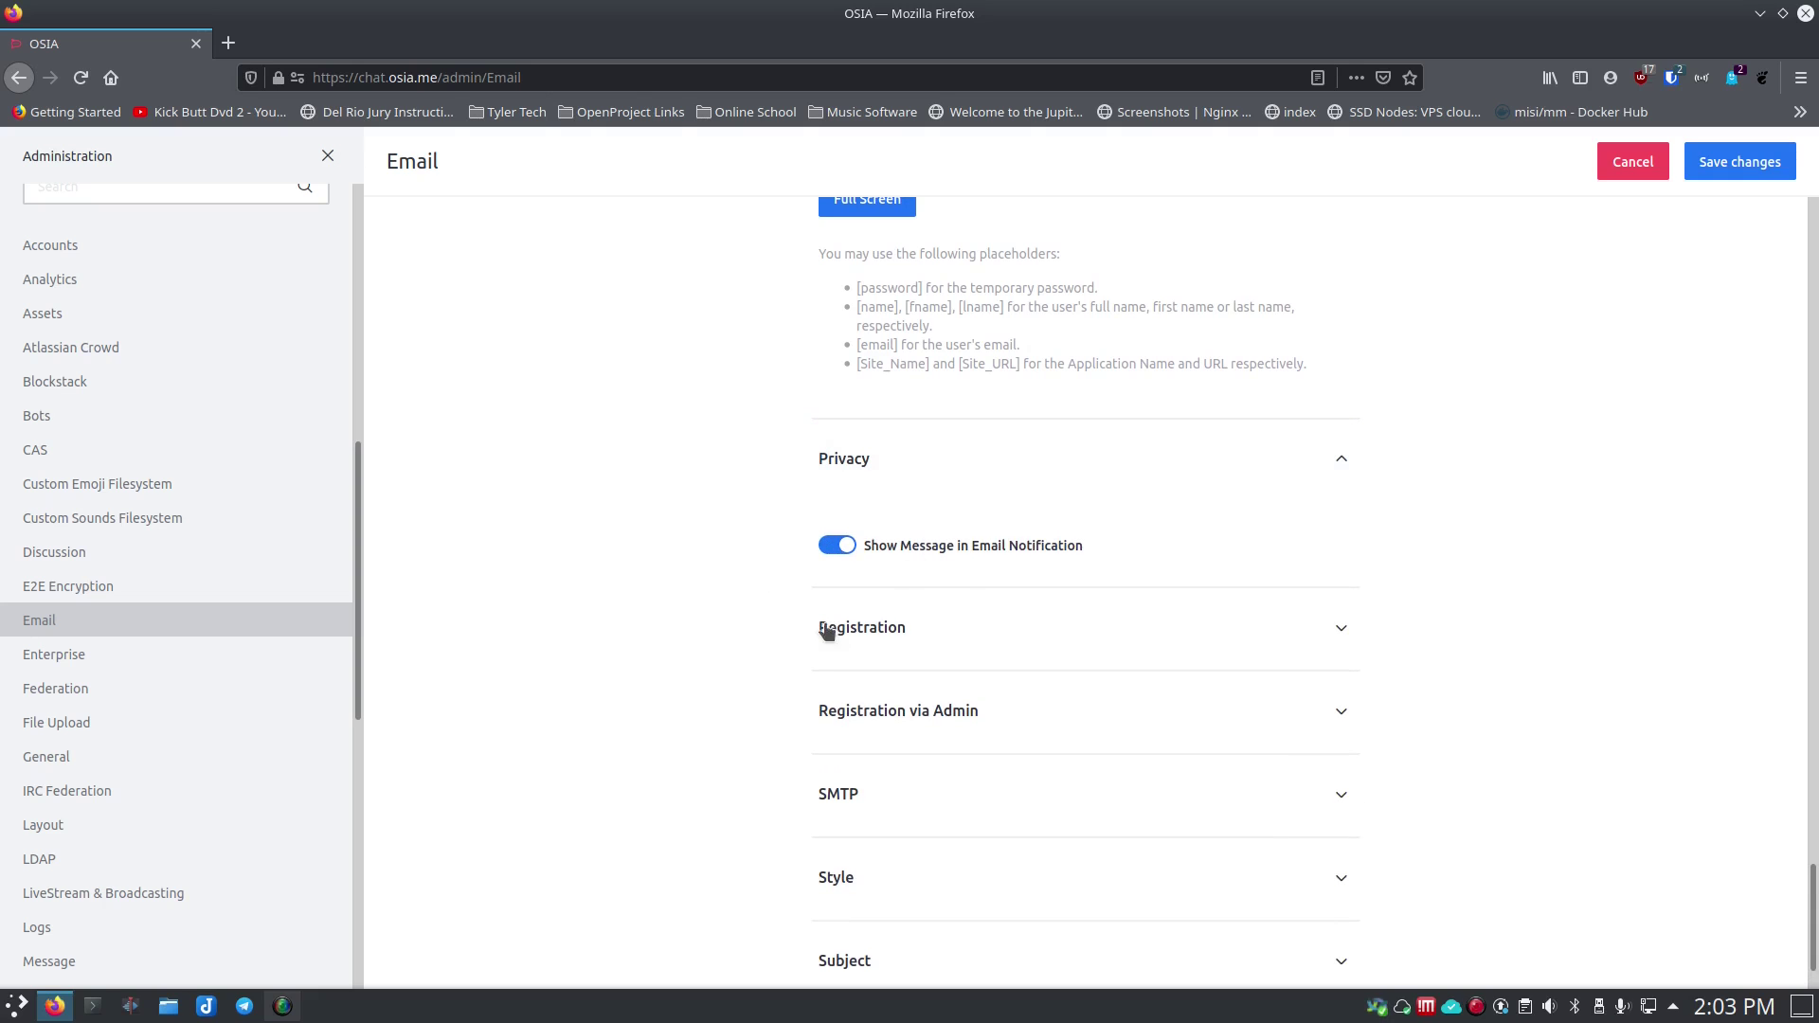
pyautogui.click(864, 629)
pyautogui.scroll(-3, 779, 584)
pyautogui.scroll(-2, 777, 579)
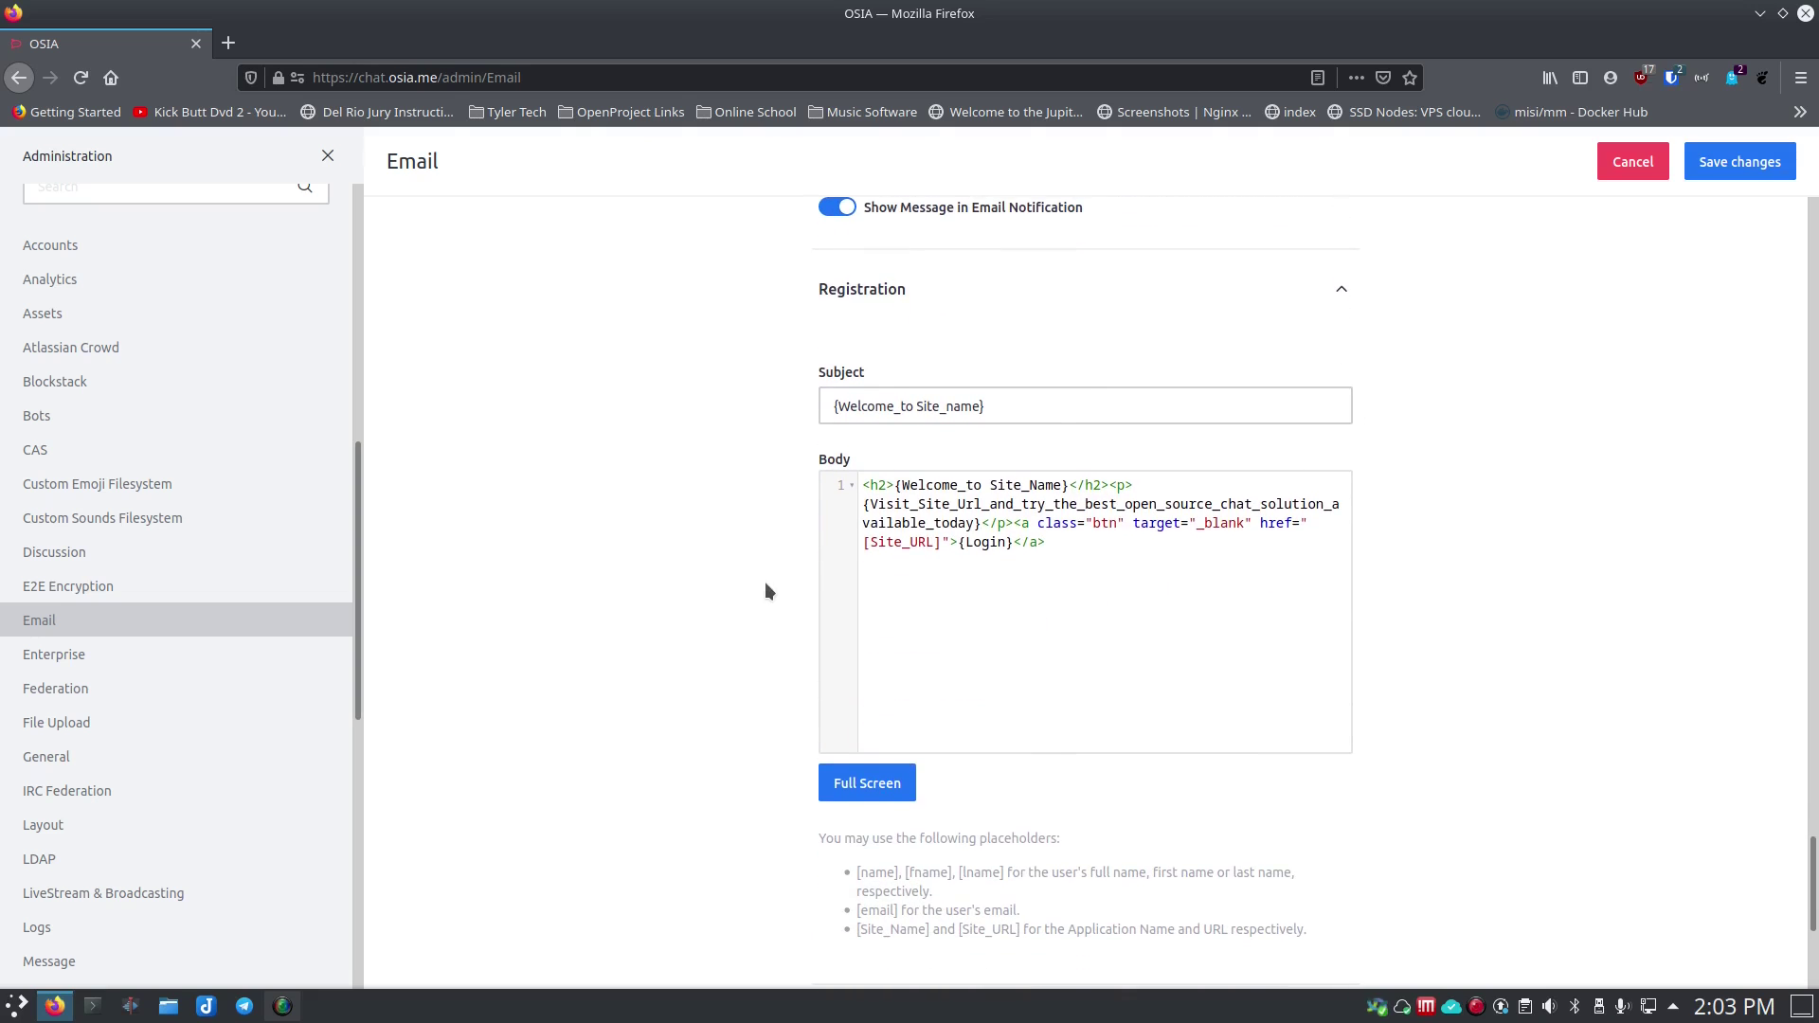